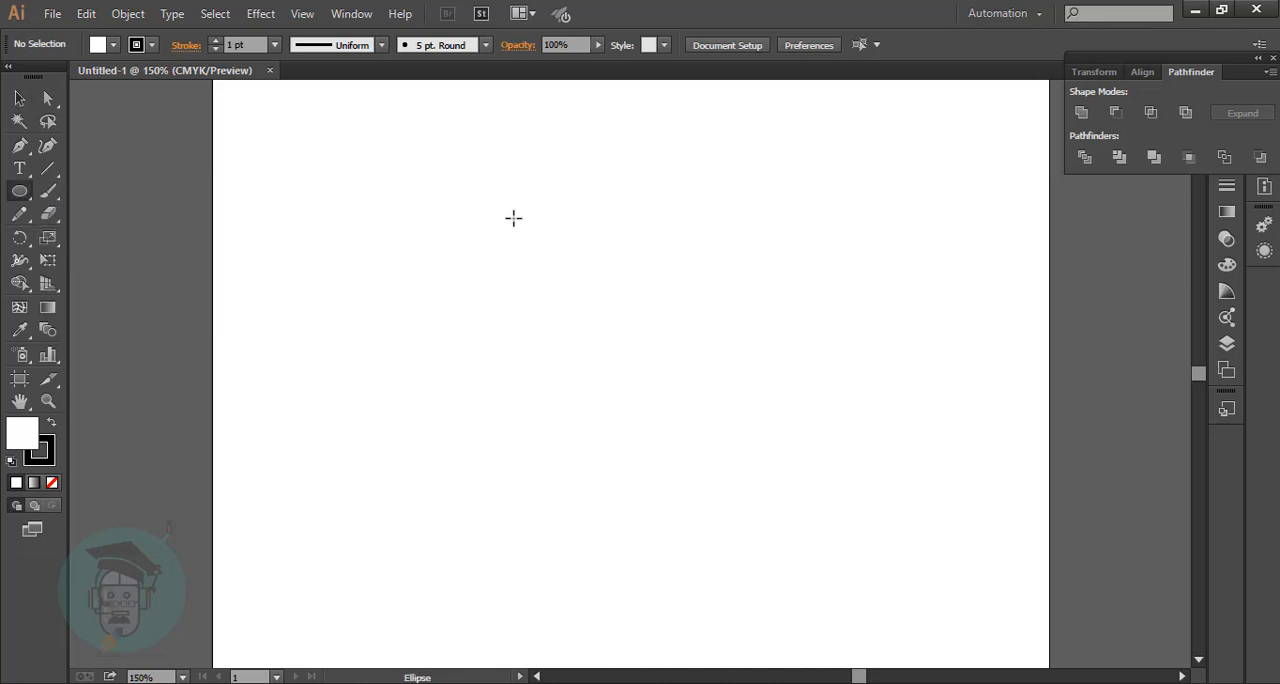
Draw a circle in the upper middle of the artboard and convert its top anchor into a pointed corner.
drag(537, 207, 680, 310)
key(v)
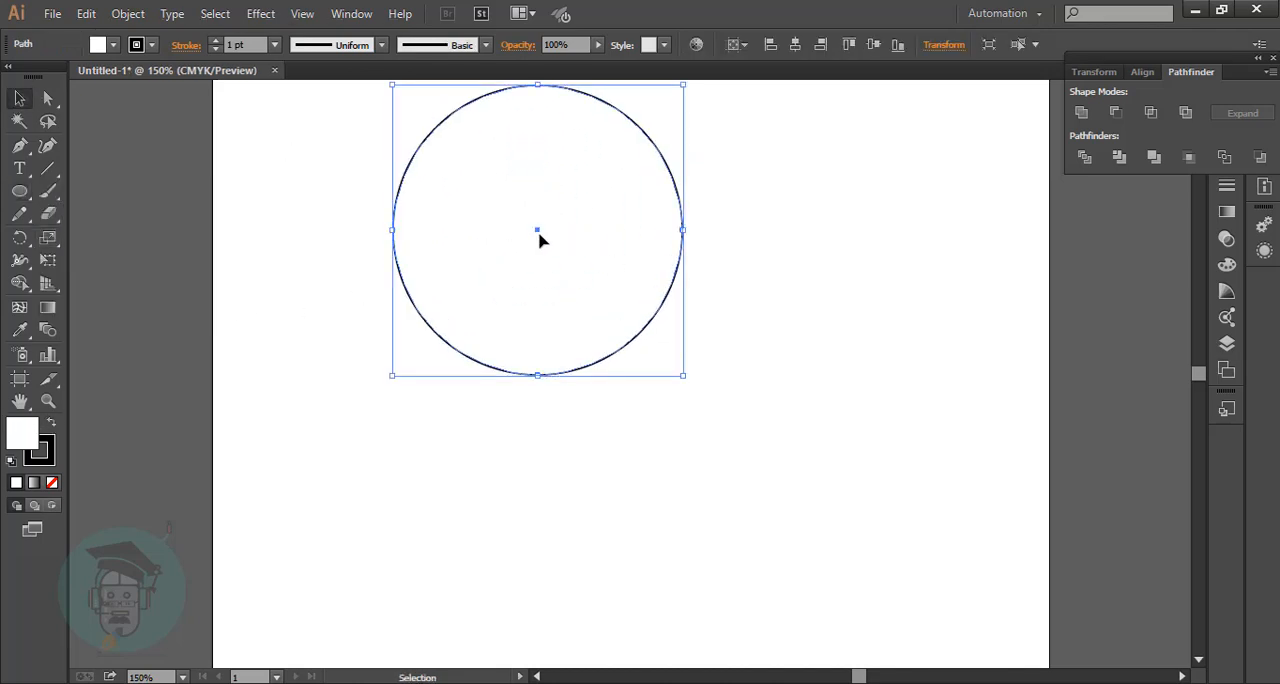
drag(537, 237, 640, 308)
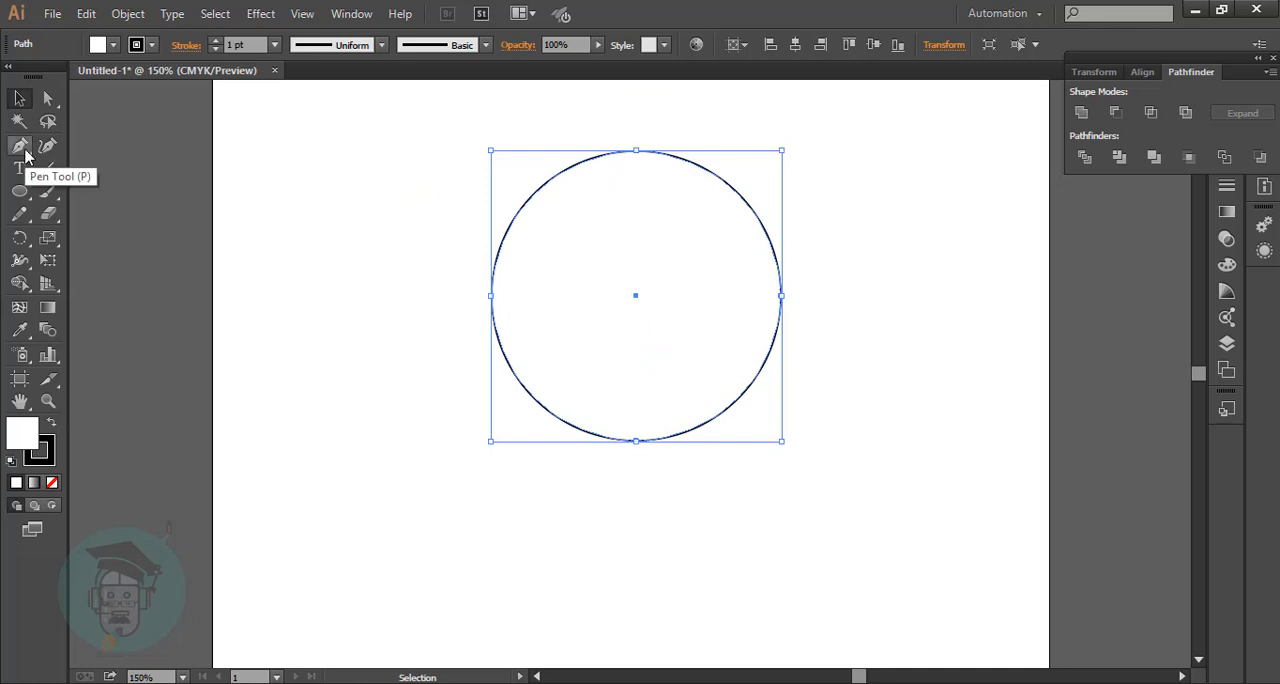
drag(19, 145, 77, 215)
click(636, 152)
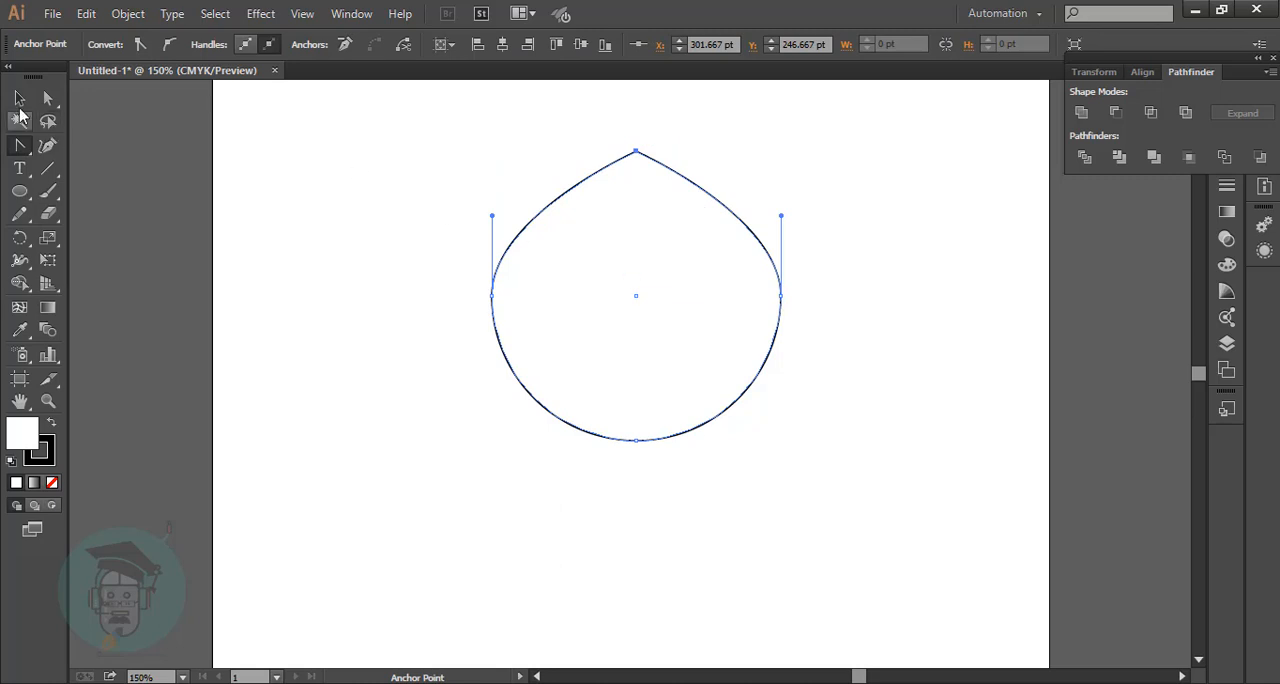
Raise the shape's bottom anchor to bend the base slightly inward, and stretch the shape taller into a pointed hat.
click(47, 97)
drag(637, 440, 641, 350)
click(19, 97)
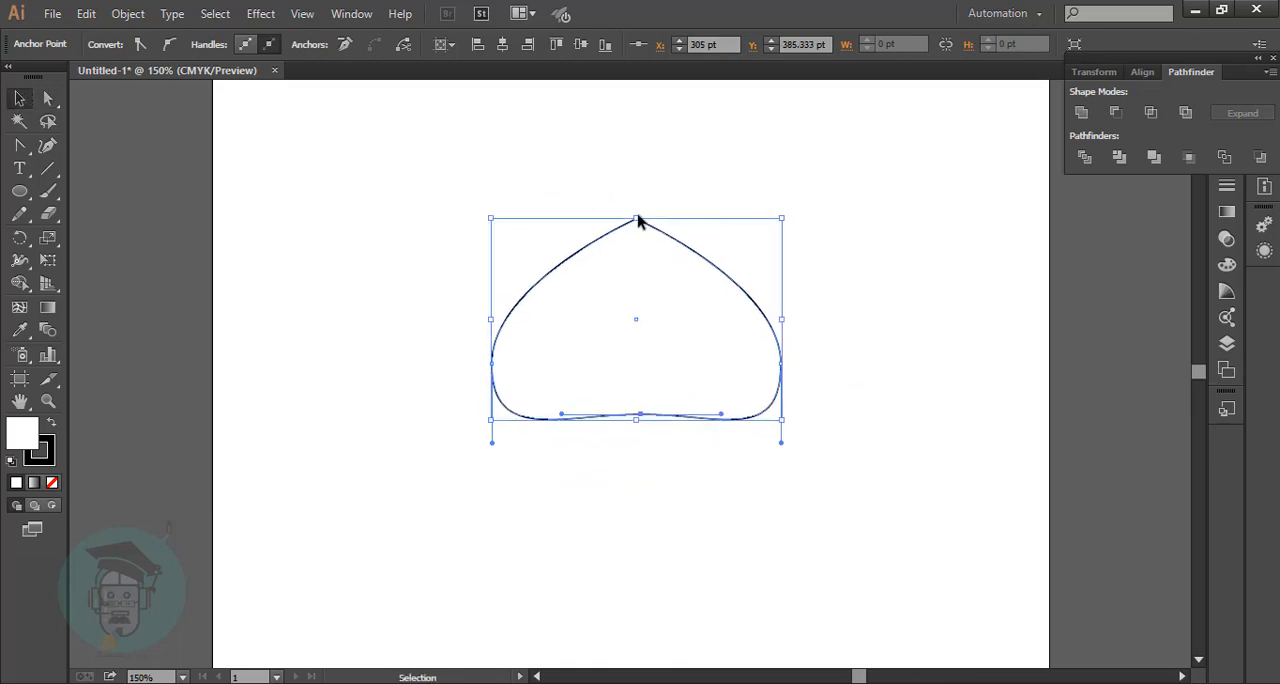
drag(638, 215, 635, 125)
scroll(856, 441, down, 1)
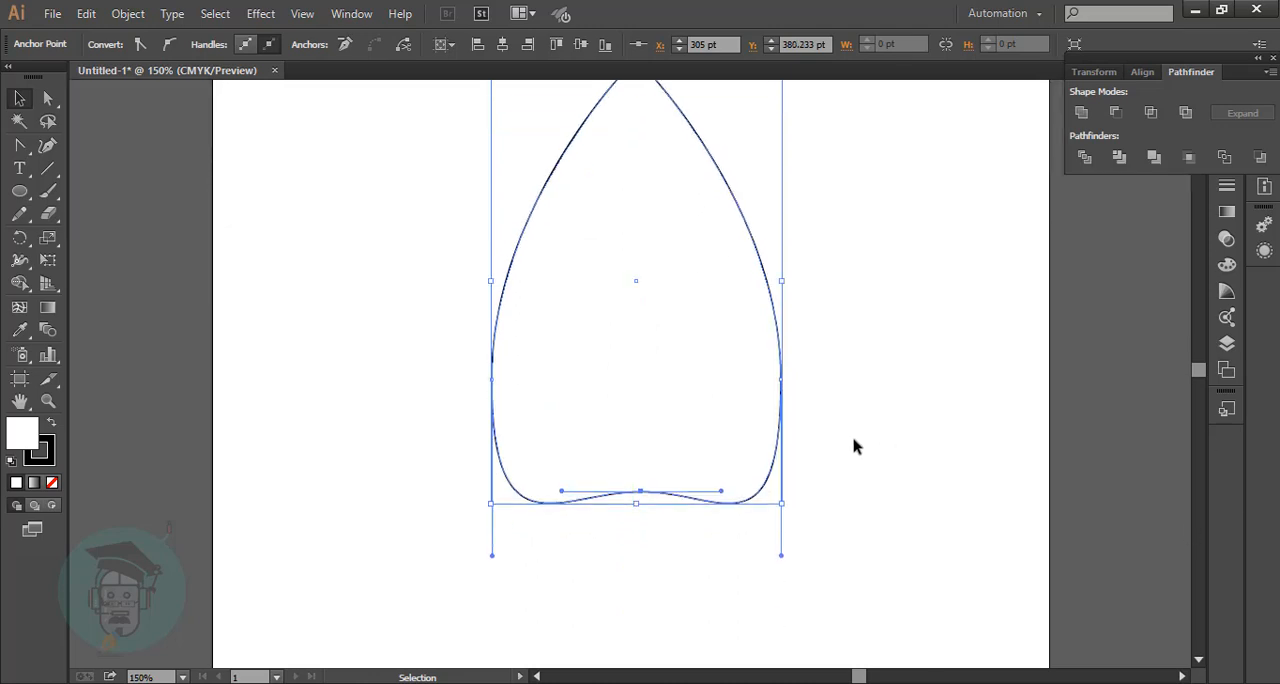
Fine-tune the height of the hat's bottom middle anchor so the base keeps a shallow inward curve.
click(48, 97)
drag(641, 492, 641, 499)
key(shift+Down)
key(shift+Down)
key(shift+Down)
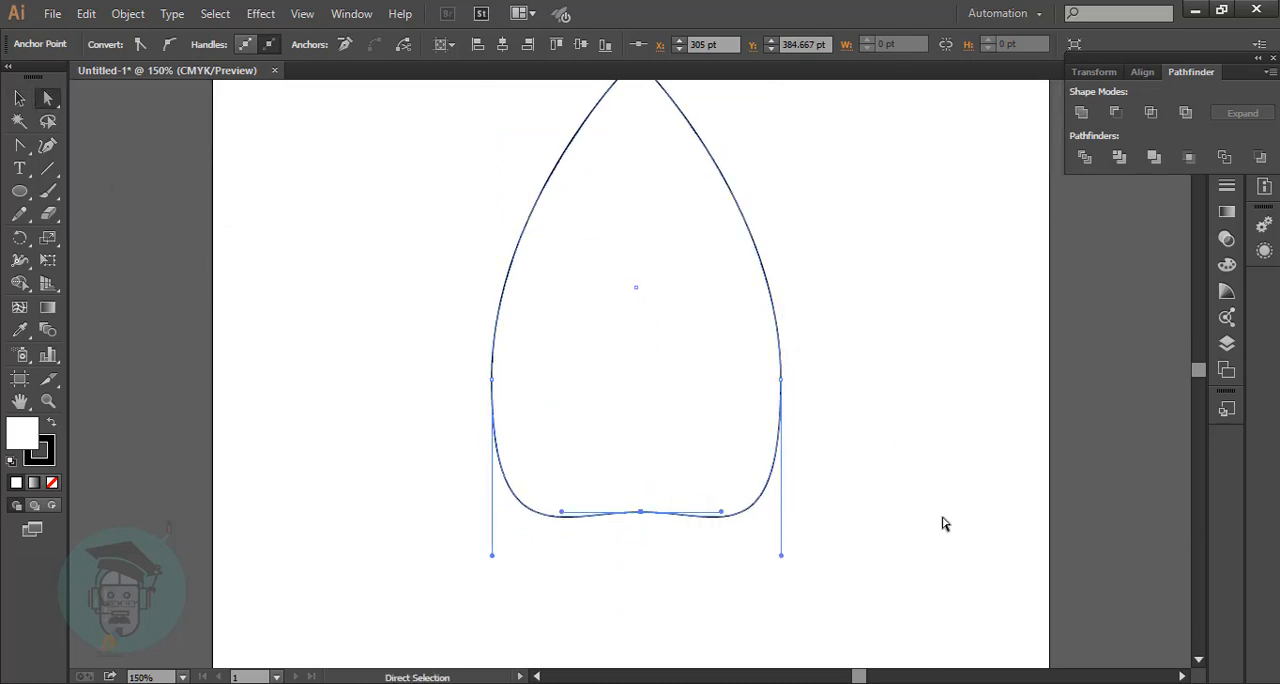
key(shift+Up)
key(shift+Up)
key(v)
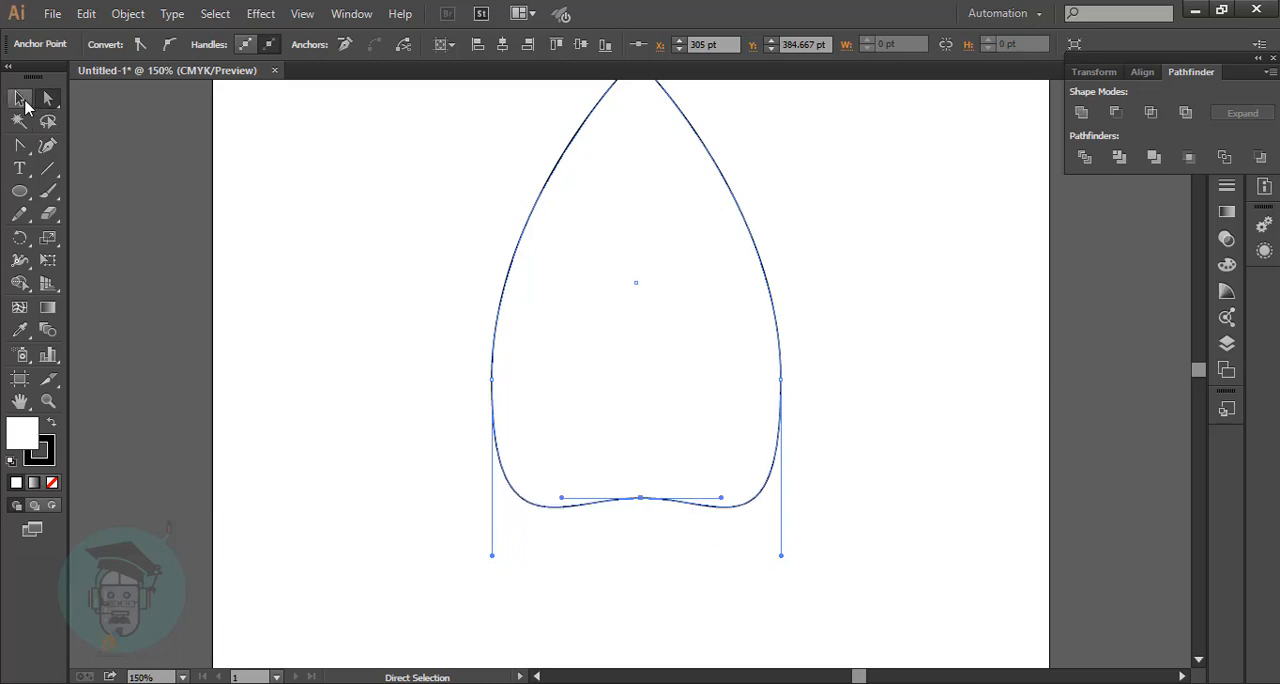
Fill the hat shape with bright red (#ED1E24).
click(434, 363)
scroll(434, 363, up, 2)
click(748, 302)
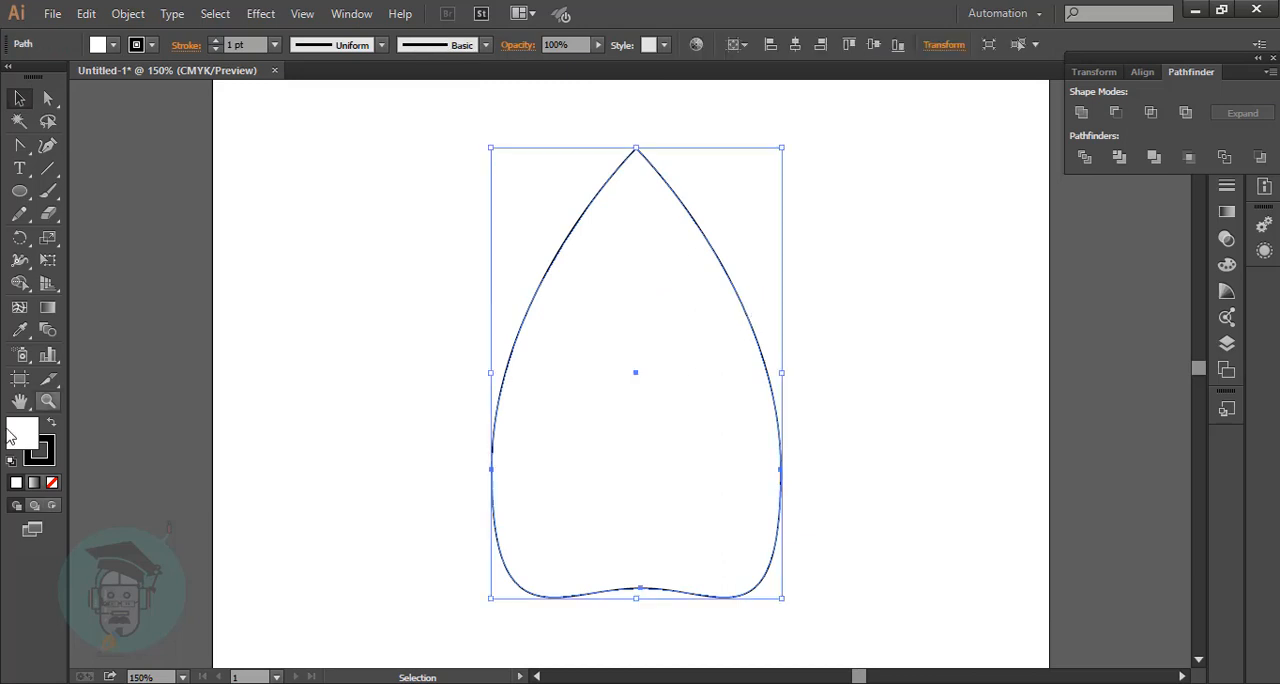
double_click(22, 433)
click(406, 197)
click(612, 199)
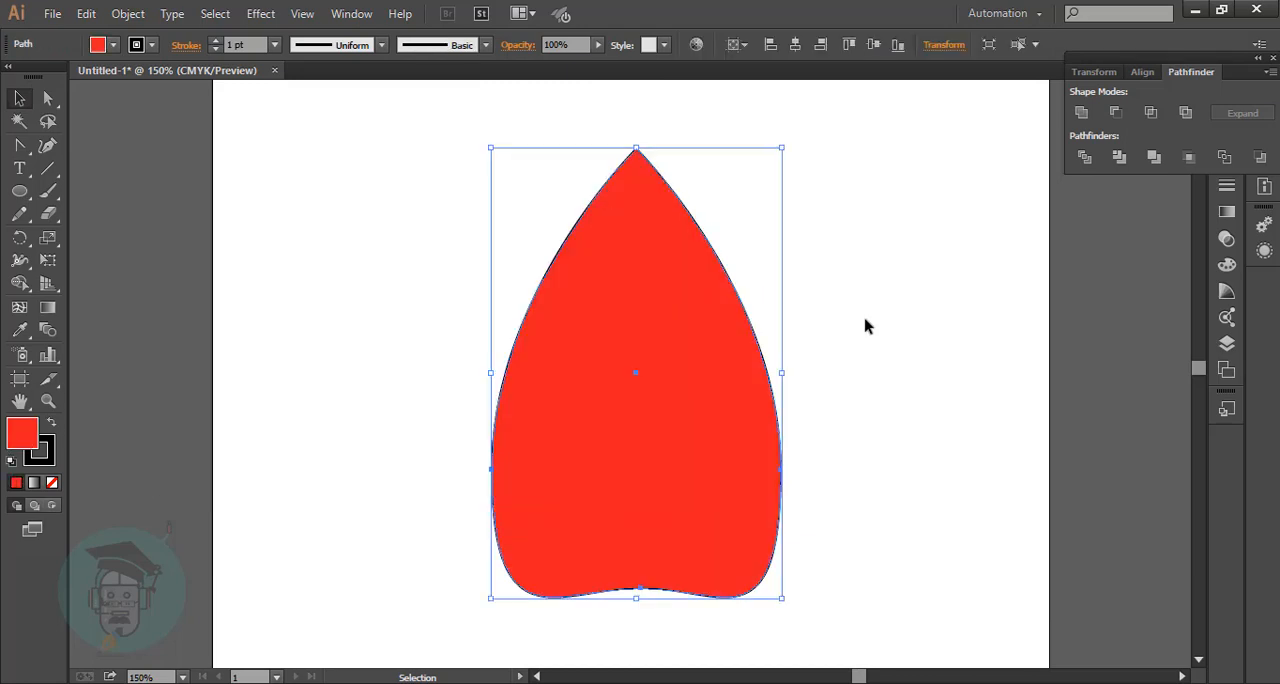
click(867, 321)
Remove the black stroke from the red hat.
scroll(850, 336, down, 1)
click(771, 370)
click(49, 461)
click(52, 482)
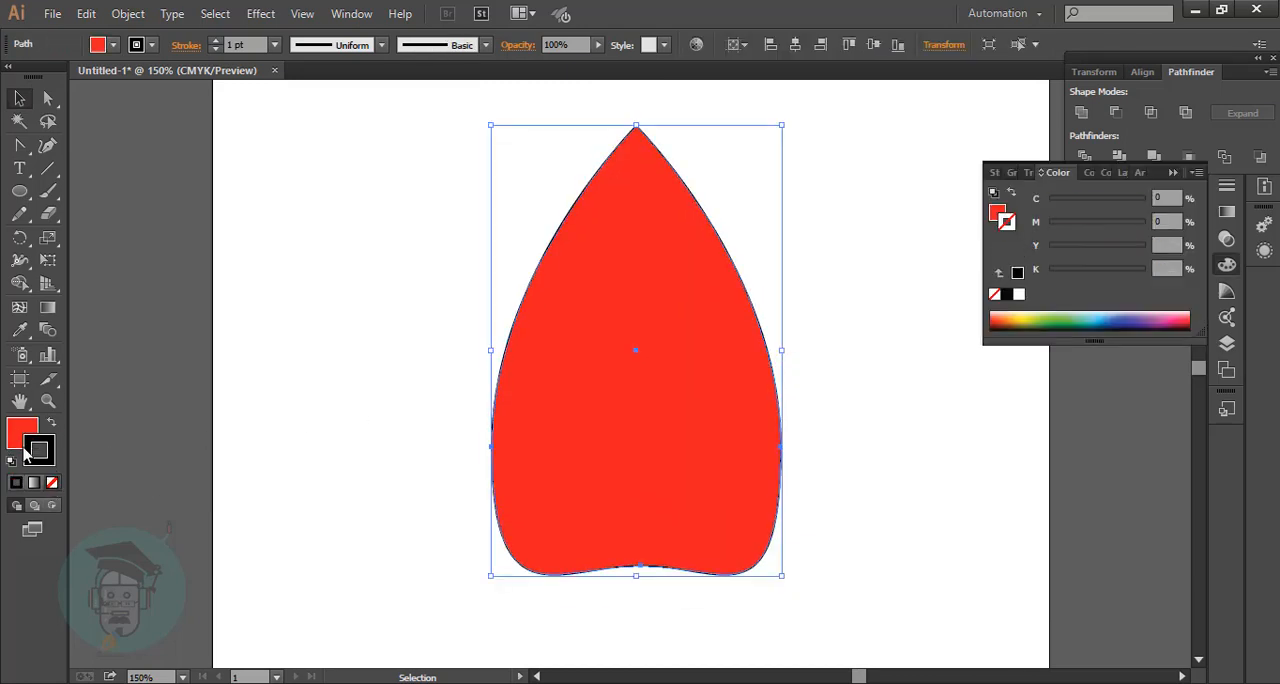
click(24, 449)
click(375, 391)
scroll(375, 391, down, 3)
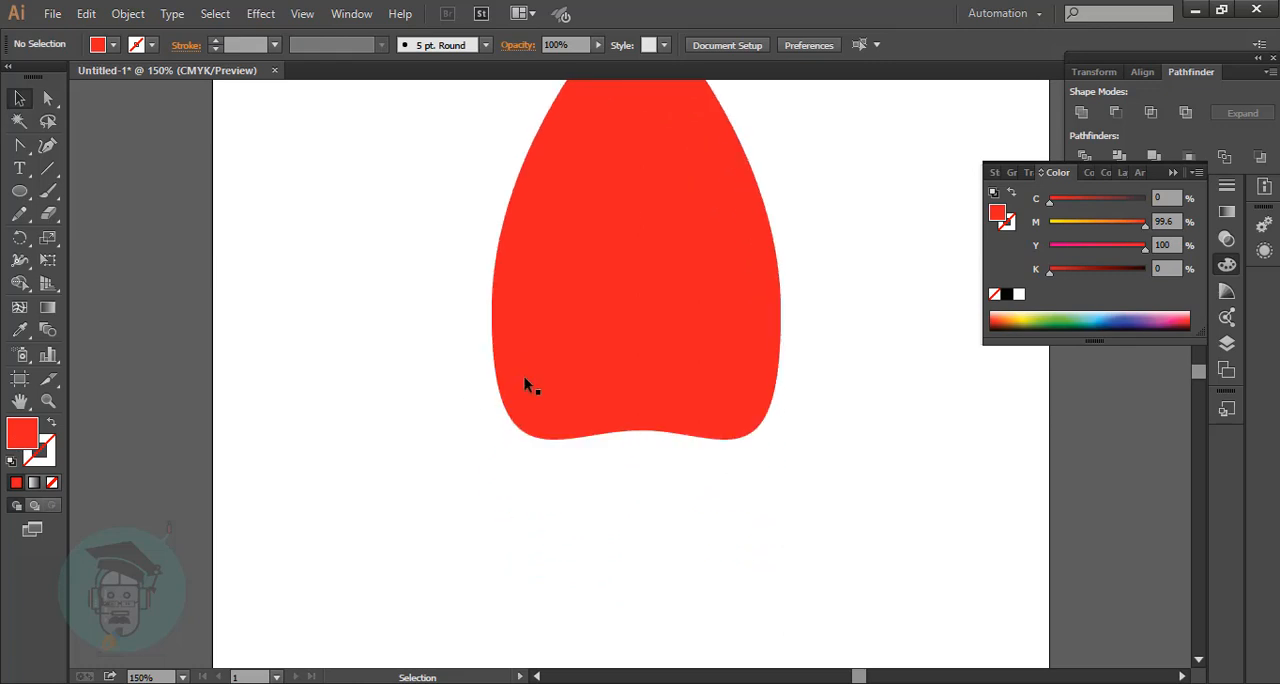
Draw a thin rectangle across the hat's base and fill it with light pink (#F9B2B7).
drag(19, 189, 64, 196)
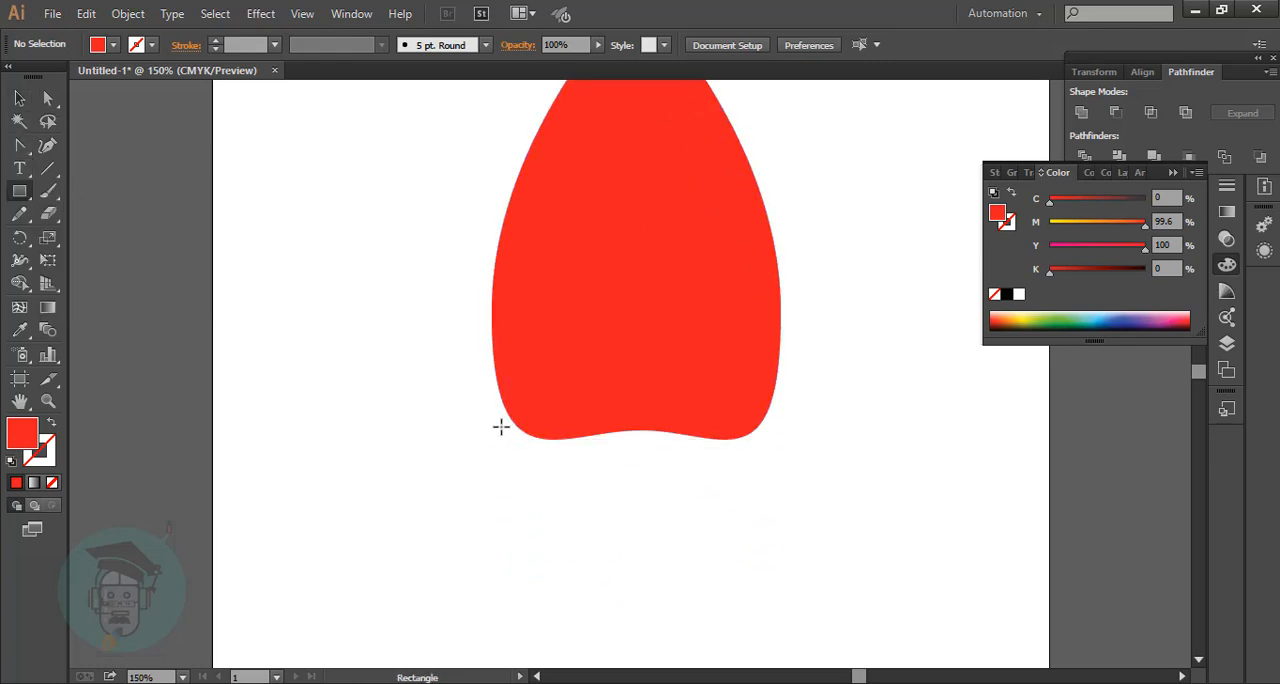
drag(514, 422, 758, 462)
double_click(18, 440)
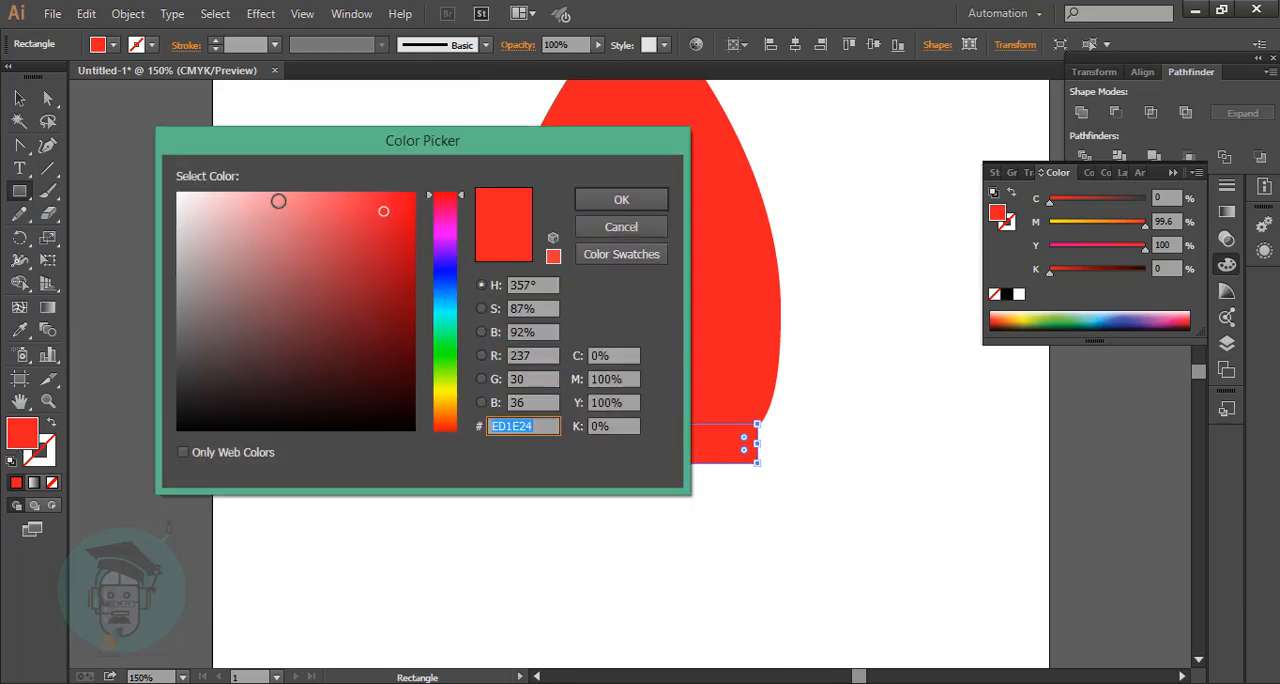
click(248, 197)
click(621, 200)
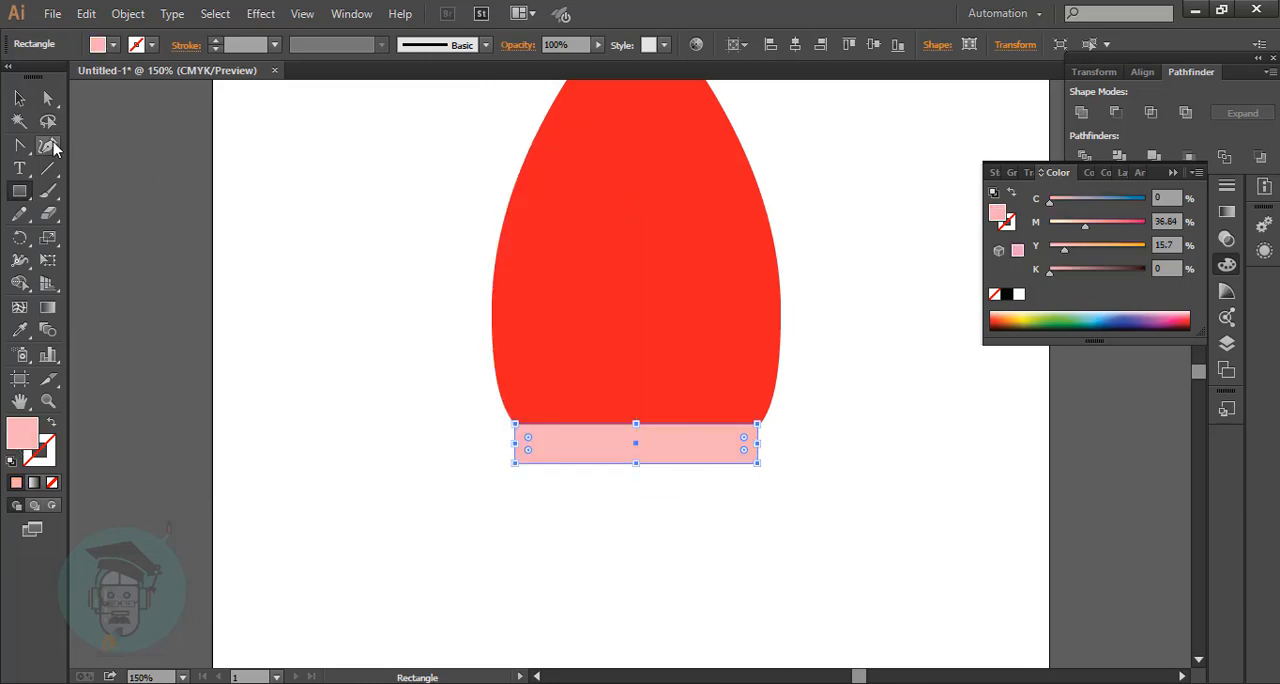
Bend the pink band's lower edge slightly upward with the Curvature tool and send the band behind the hat.
click(47, 145)
drag(640, 463, 640, 451)
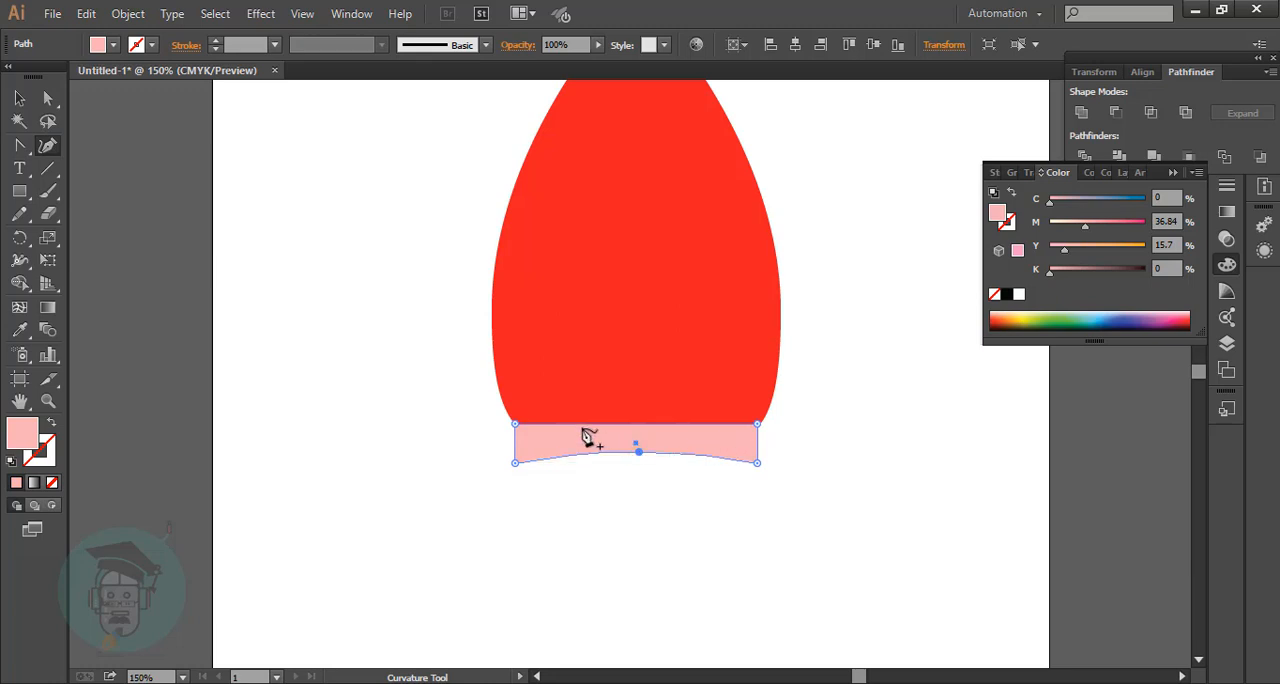
key(ctrl+shift+[)
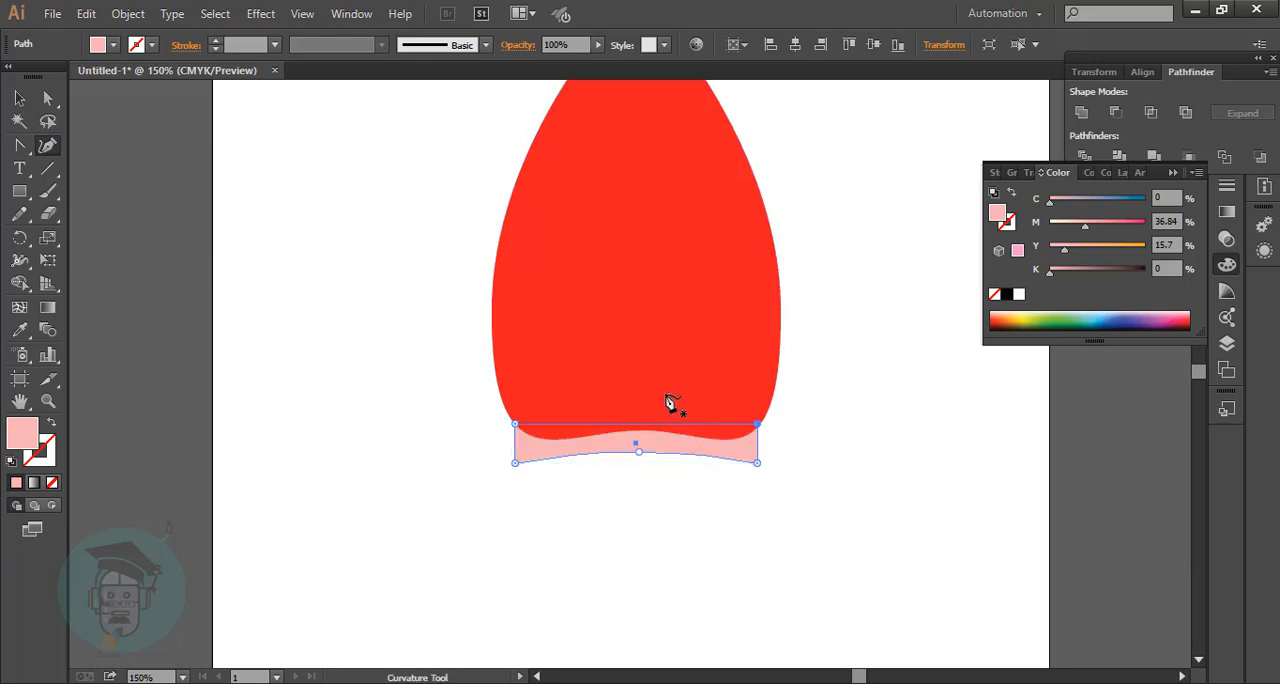
Round the pink band's corners with a radius of about 9.18 pt.
click(16, 100)
click(415, 229)
drag(564, 448, 548, 400)
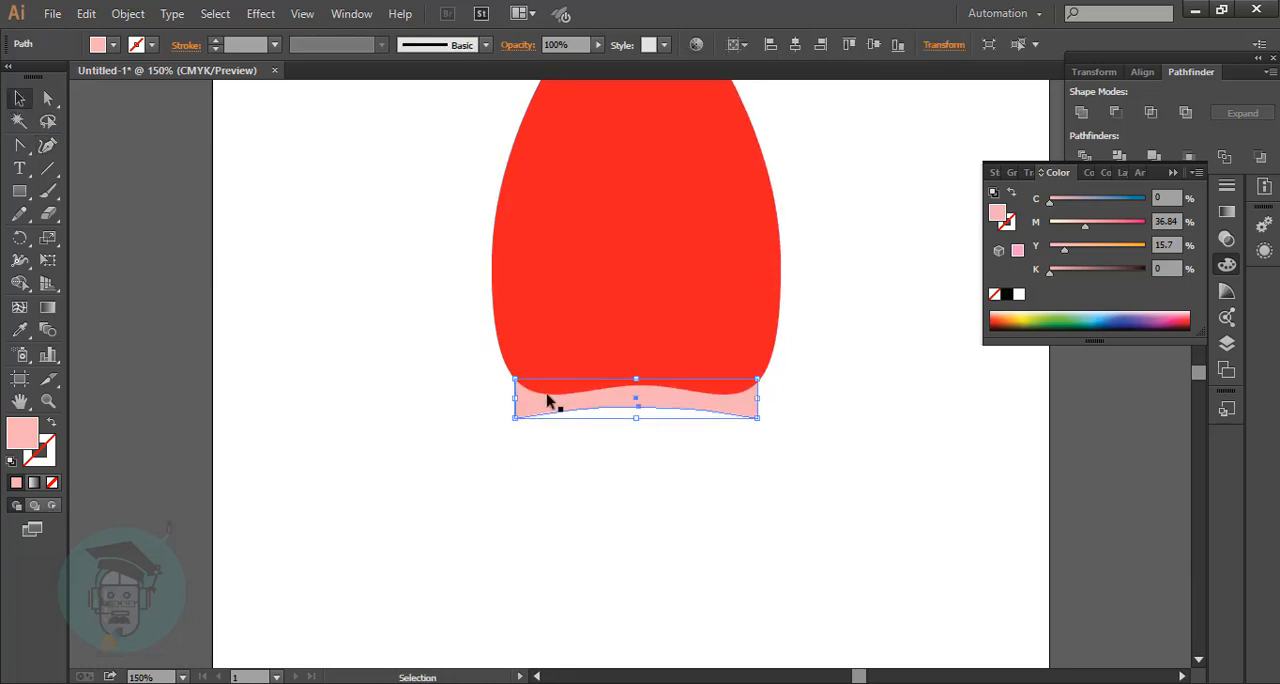
click(54, 105)
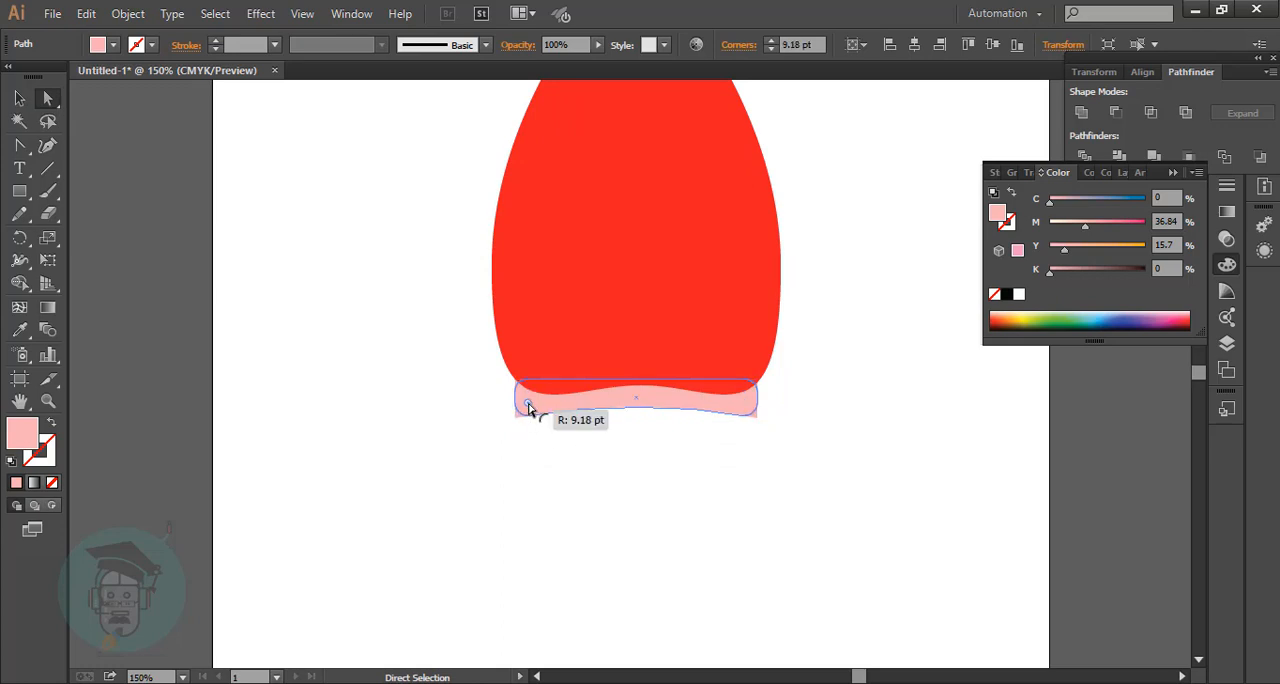
click(19, 97)
click(320, 186)
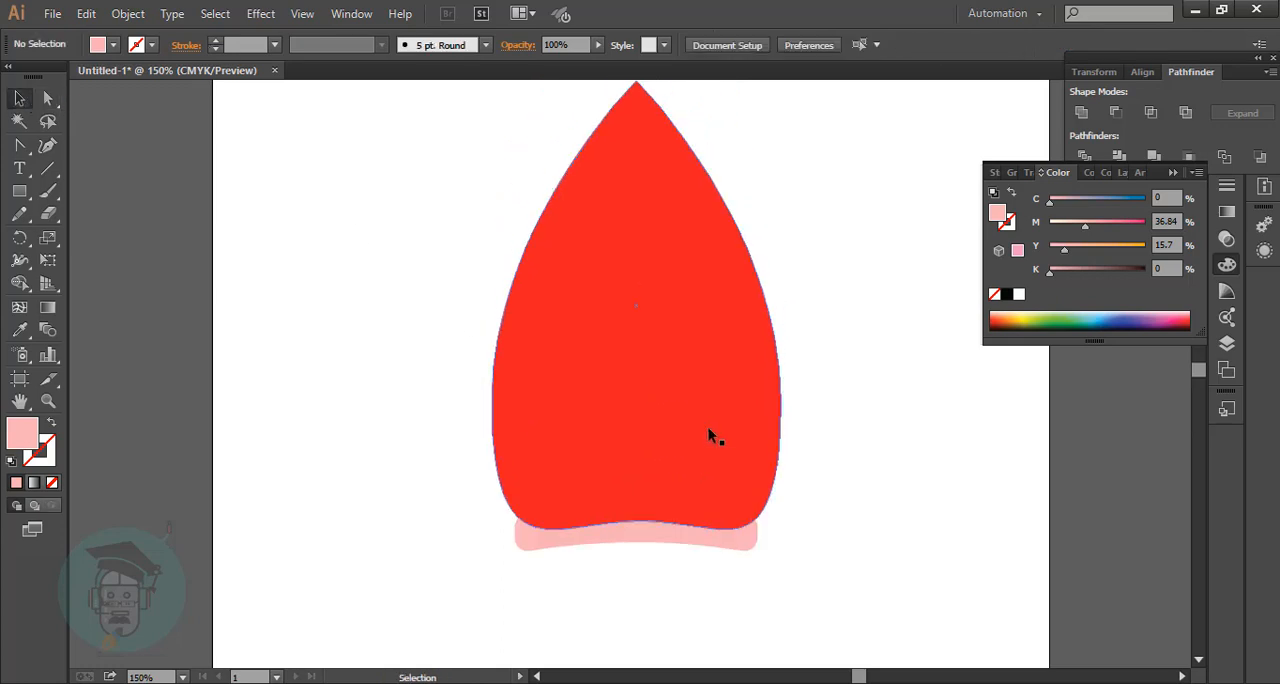
Draw a small circle below the pink band with no fill and a near-black stroke.
scroll(608, 360, down, 3)
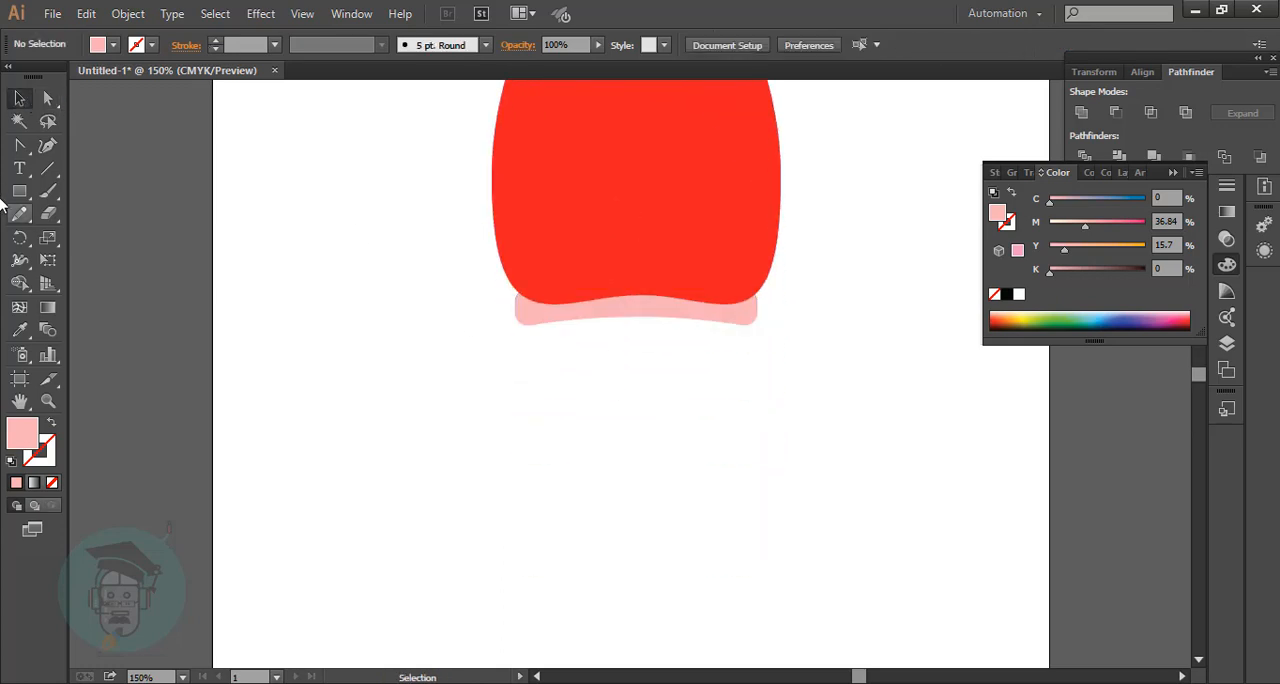
drag(19, 191, 70, 235)
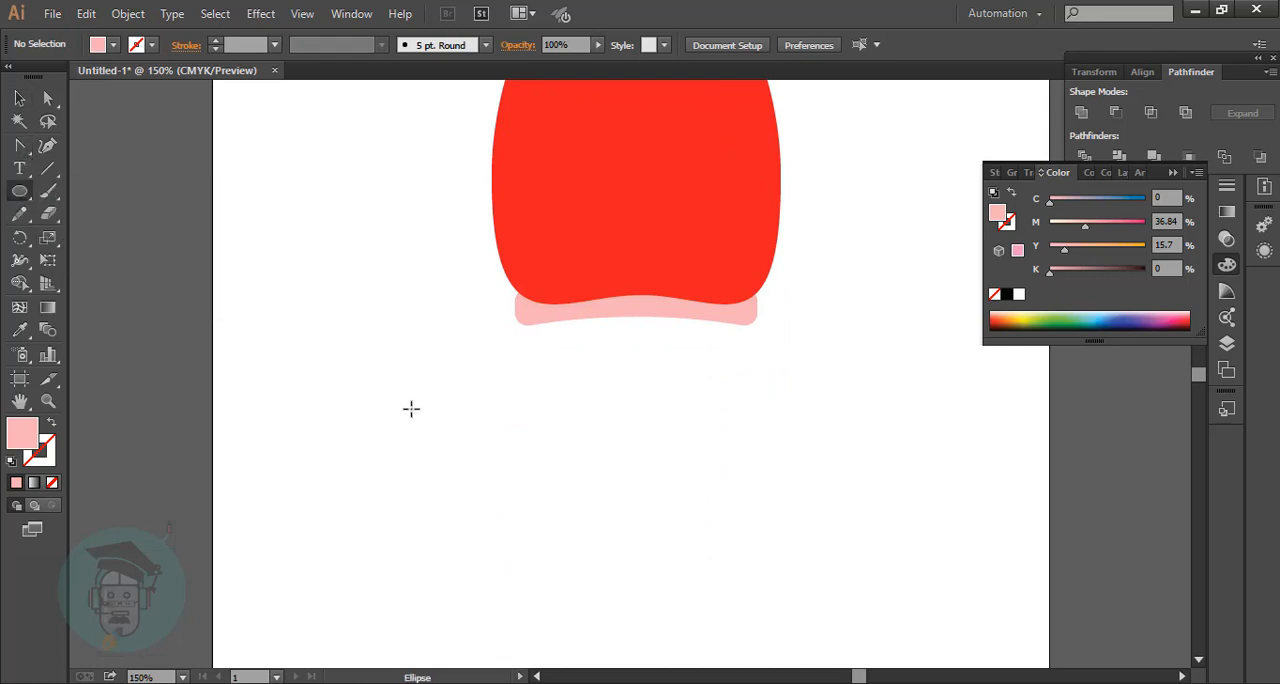
drag(411, 408, 463, 461)
click(53, 424)
double_click(54, 452)
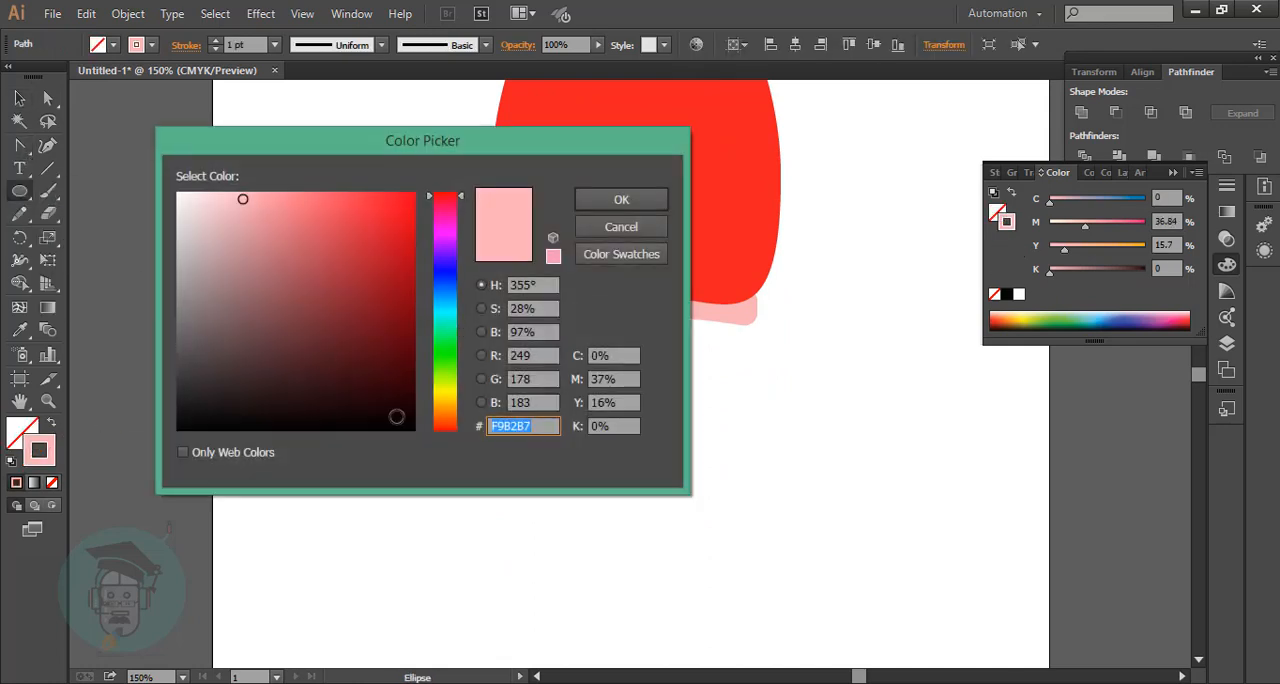
click(394, 417)
click(620, 197)
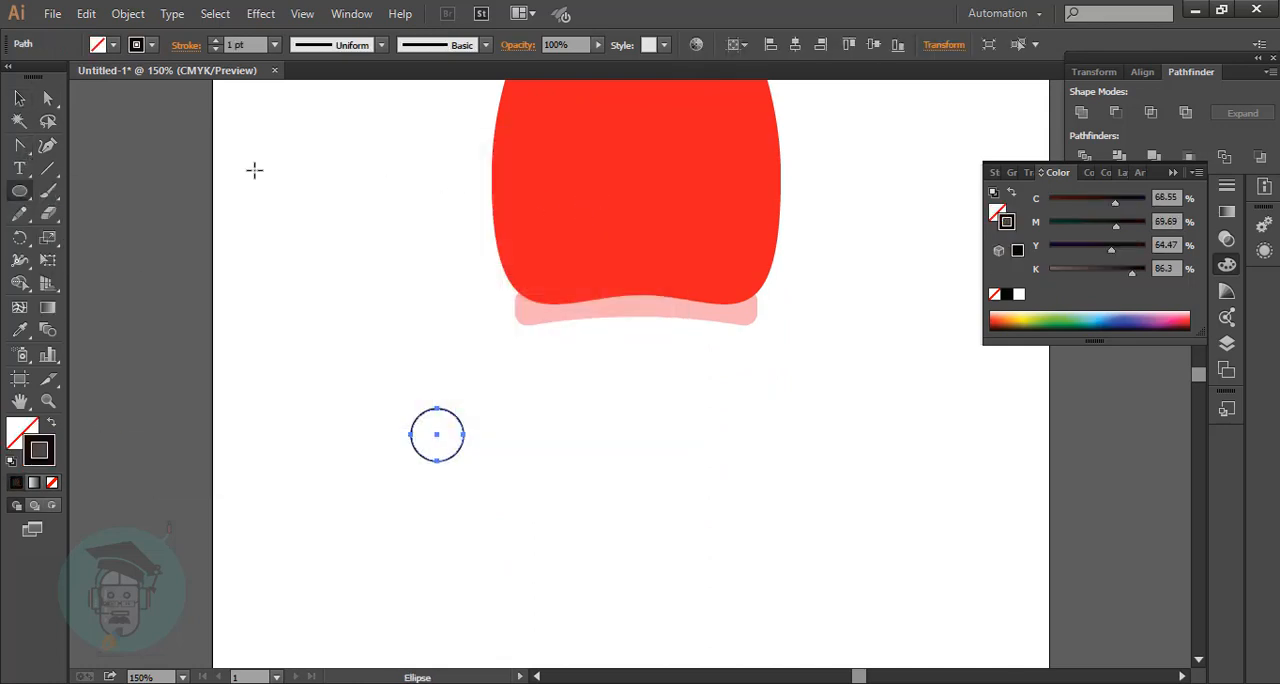
Reshape the small circle into a slanted teardrop by making its left anchor a corner and adjusting the curve.
click(49, 154)
drag(24, 148, 76, 213)
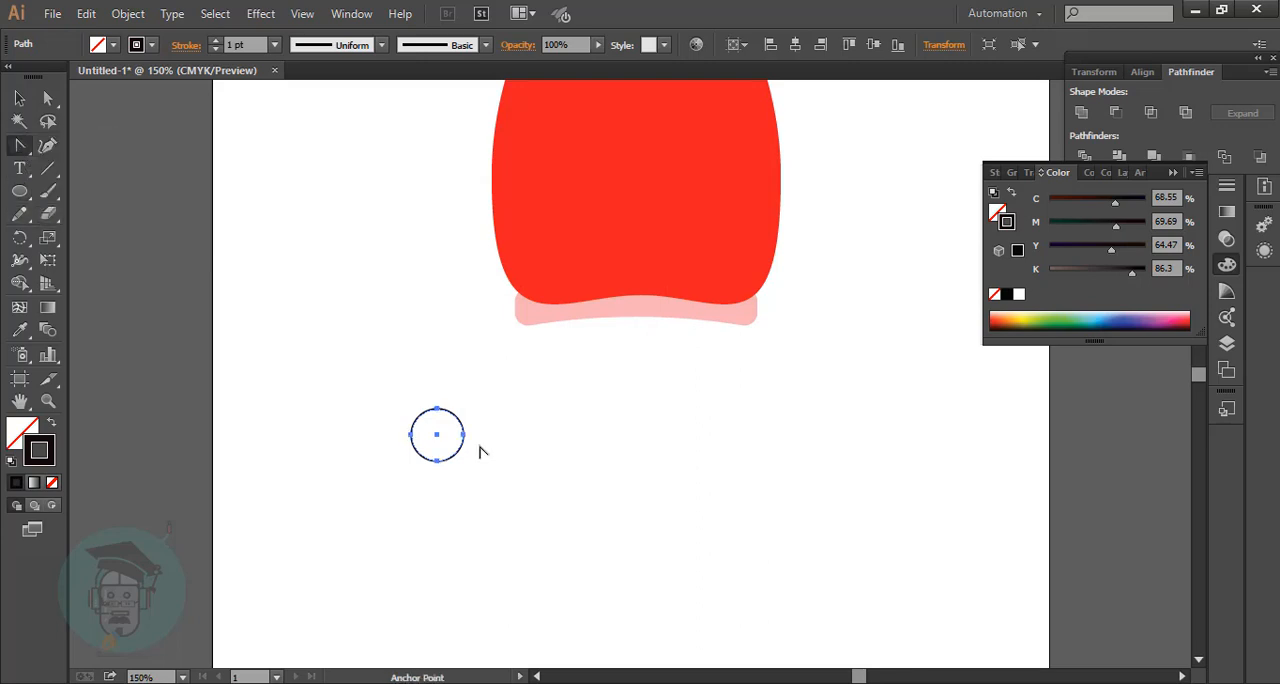
click(411, 435)
click(47, 146)
click(418, 422)
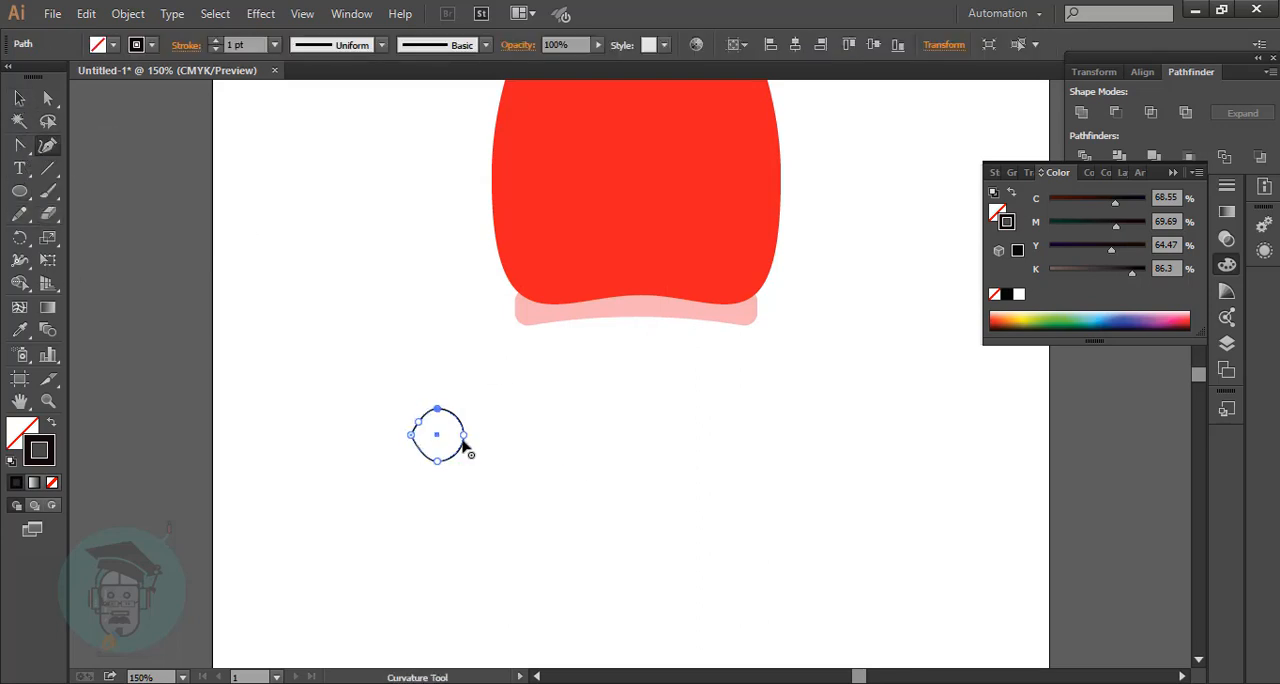
drag(480, 438, 450, 432)
Place two copies of the teardrop beneath the pink band and reflect the right one across the vertical axis as eyebrows.
click(18, 98)
drag(440, 437, 722, 385)
right_click(722, 385)
mouse_move(806, 626)
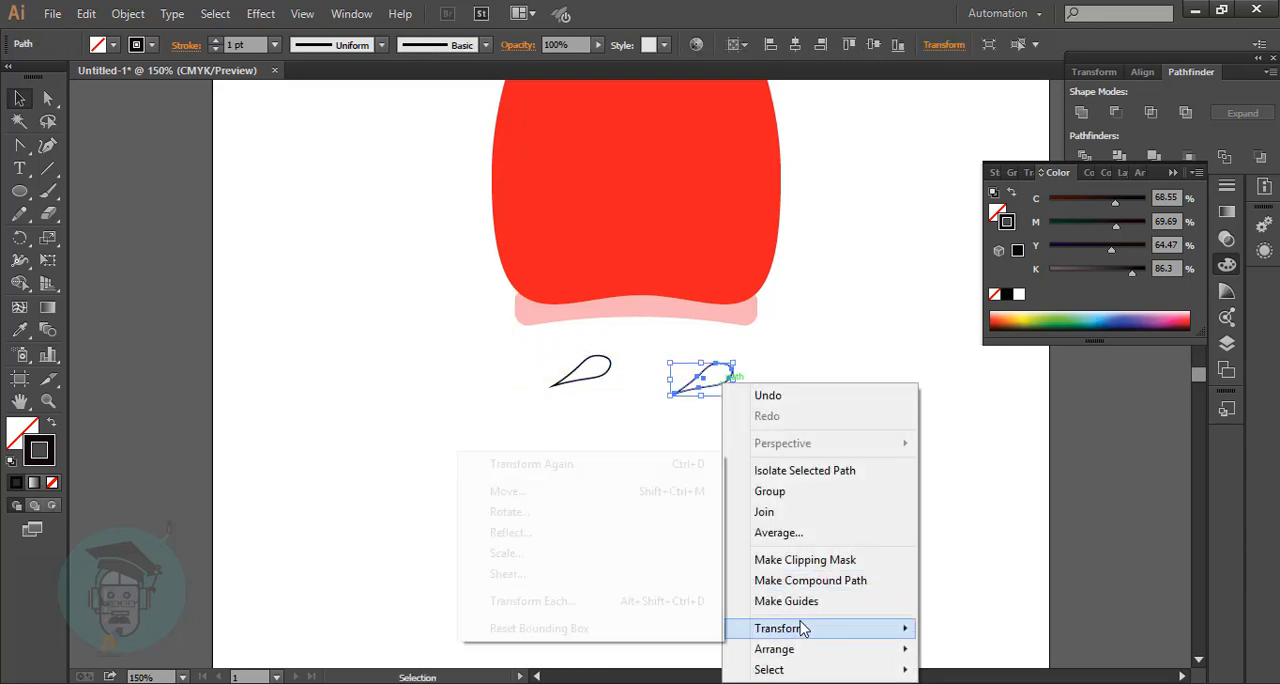
click(543, 533)
click(503, 424)
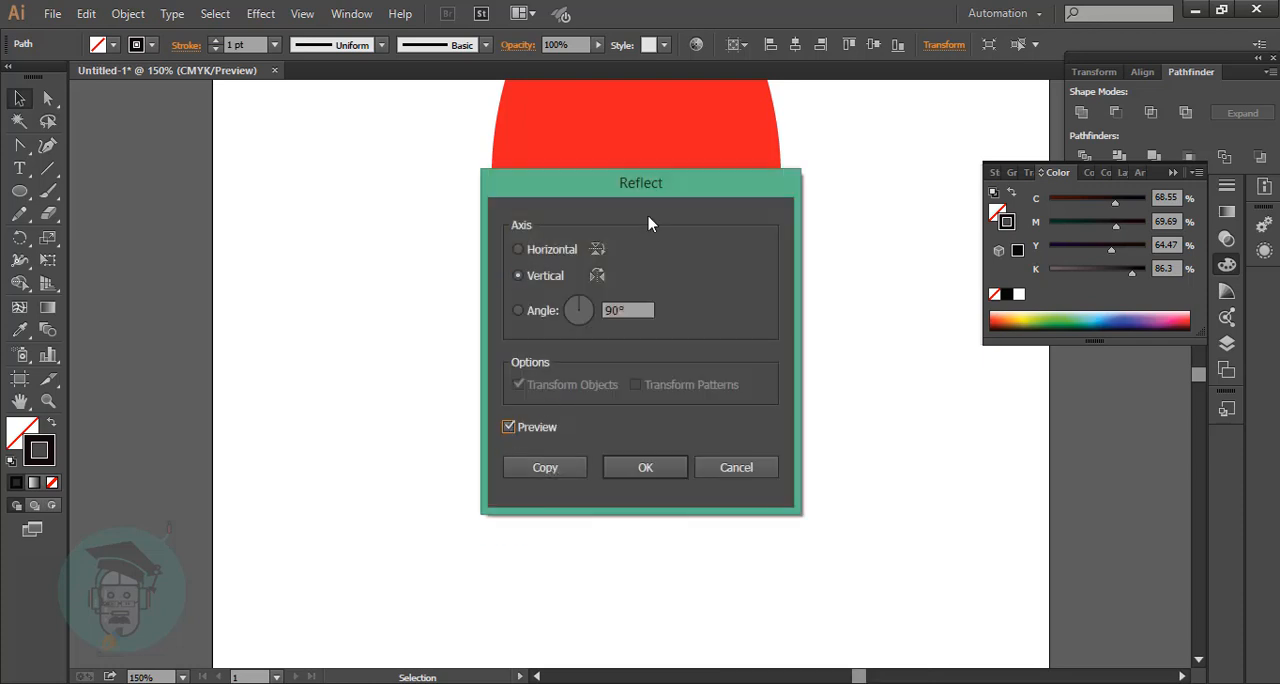
drag(651, 190, 359, 164)
click(343, 443)
drag(720, 384, 735, 376)
click(716, 460)
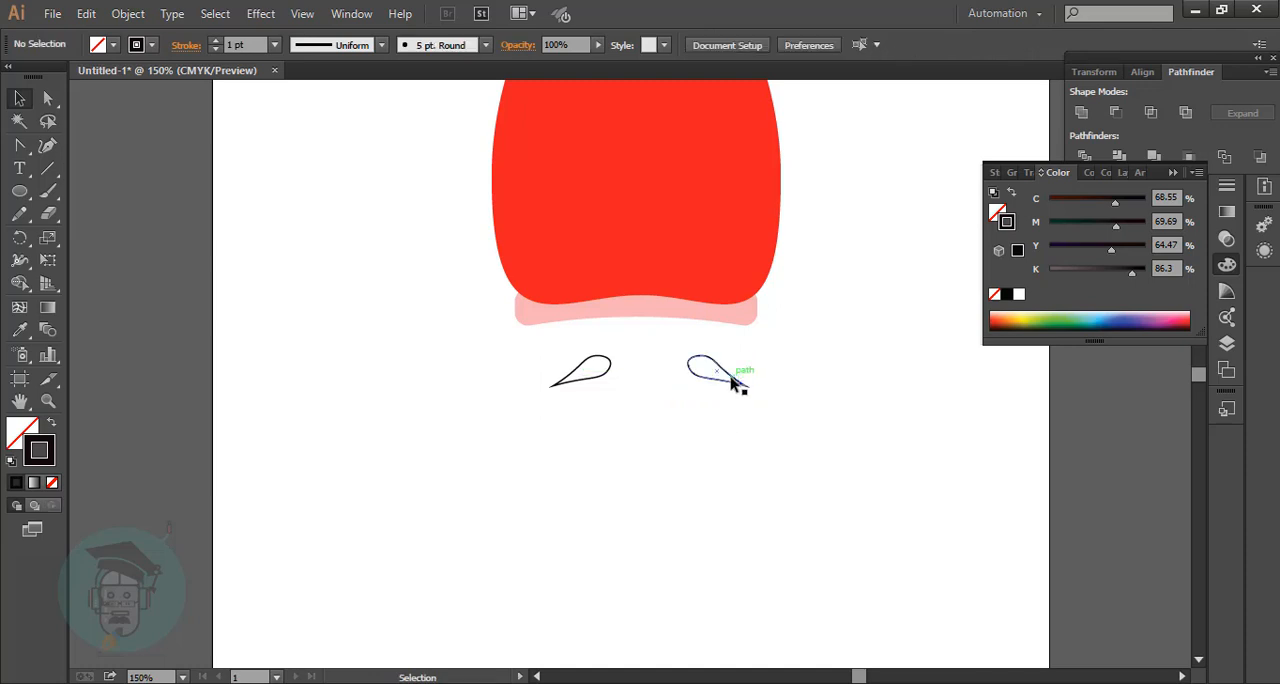
Duplicate the right eyebrow below, add a copy reflected across the vertical axis, and set the two side by side as a moustache.
drag(735, 381, 700, 483)
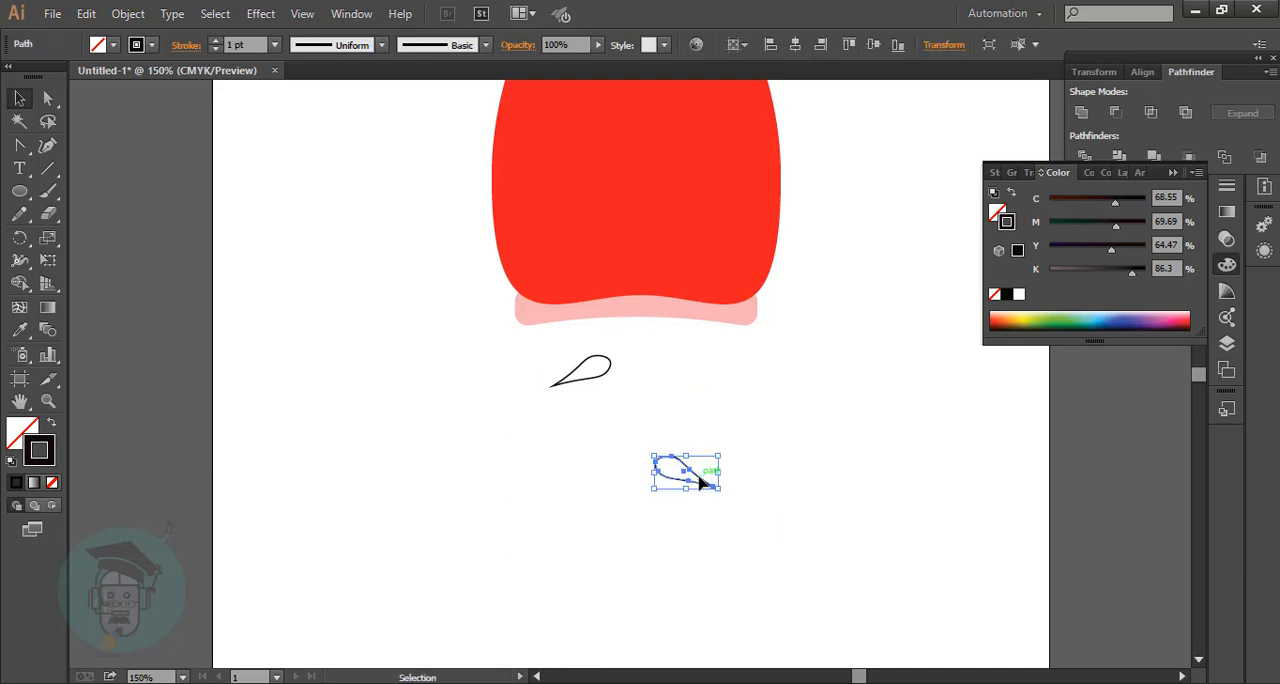
key(ctrl+z)
drag(720, 368, 693, 491)
right_click(693, 491)
mouse_move(705, 431)
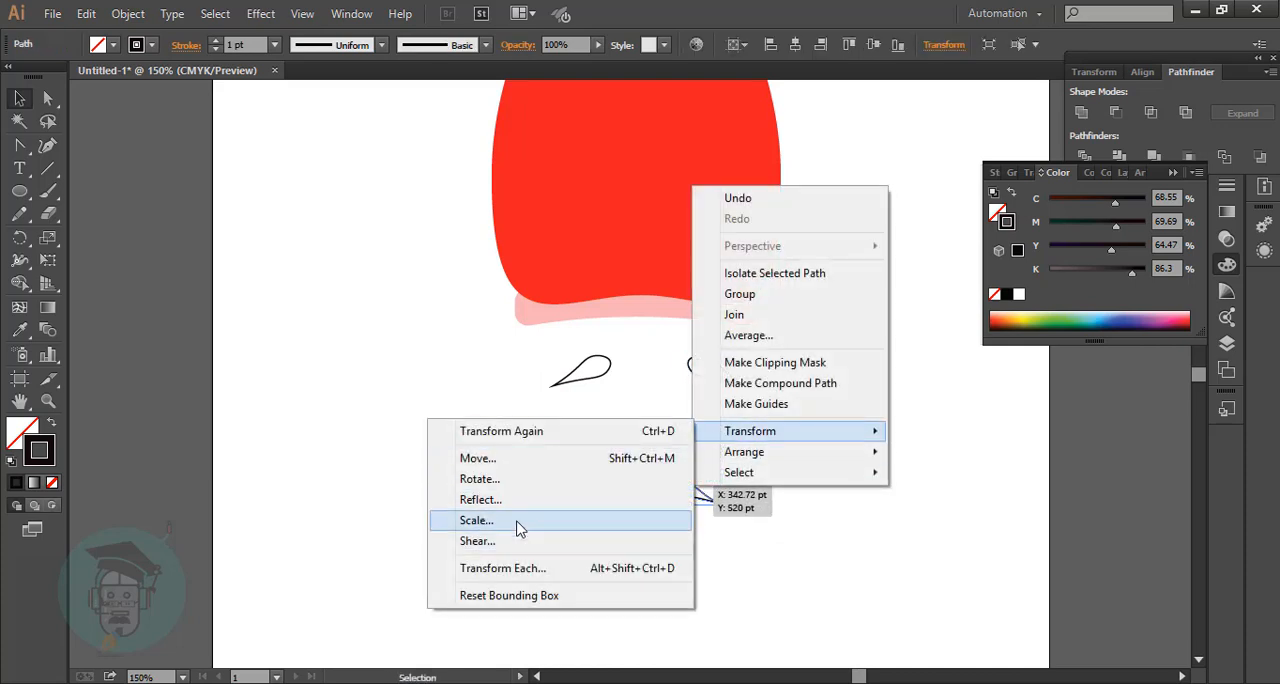
click(480, 499)
click(255, 445)
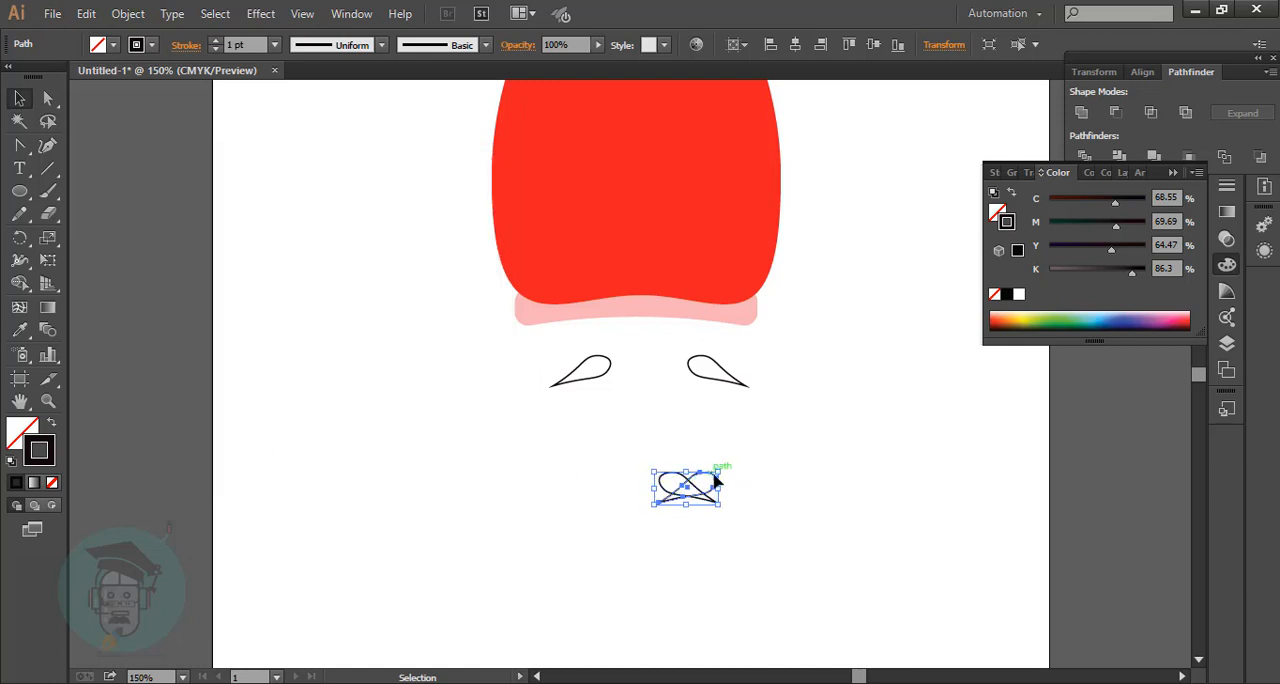
drag(716, 482, 657, 486)
click(568, 463)
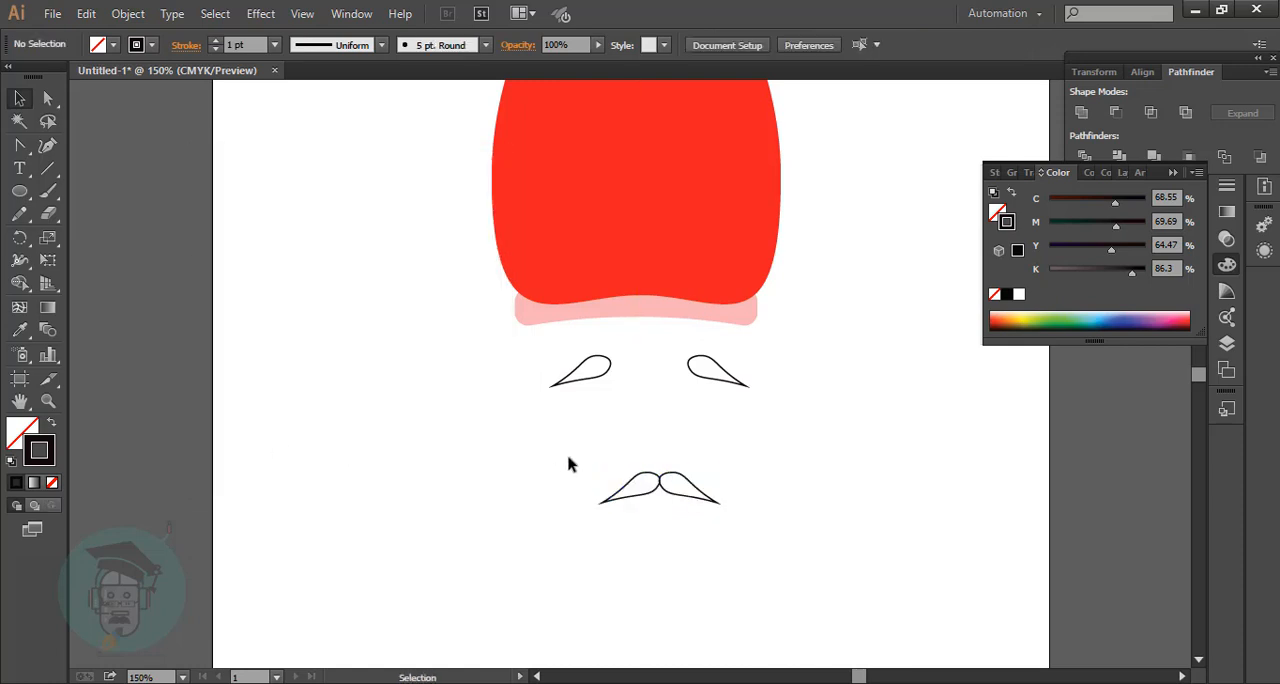
Group the two moustache halves and unite them with Pathfinder.
drag(568, 463, 737, 530)
key(ctrl+g)
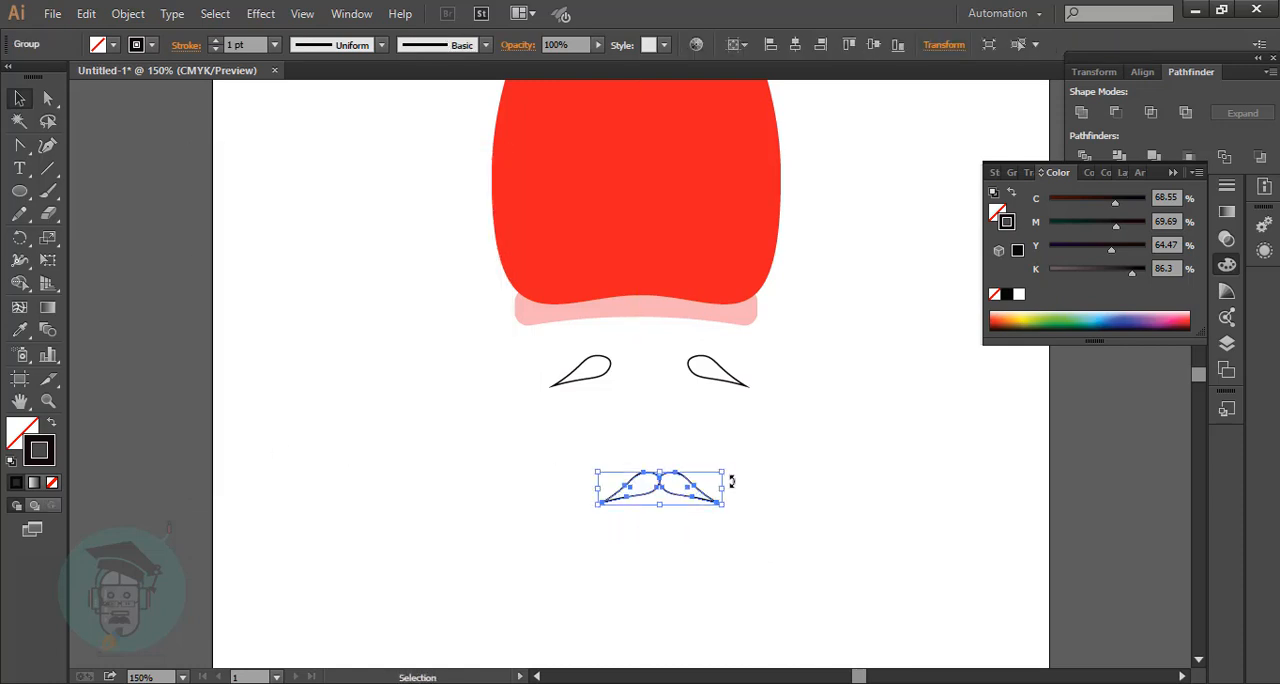
click(352, 13)
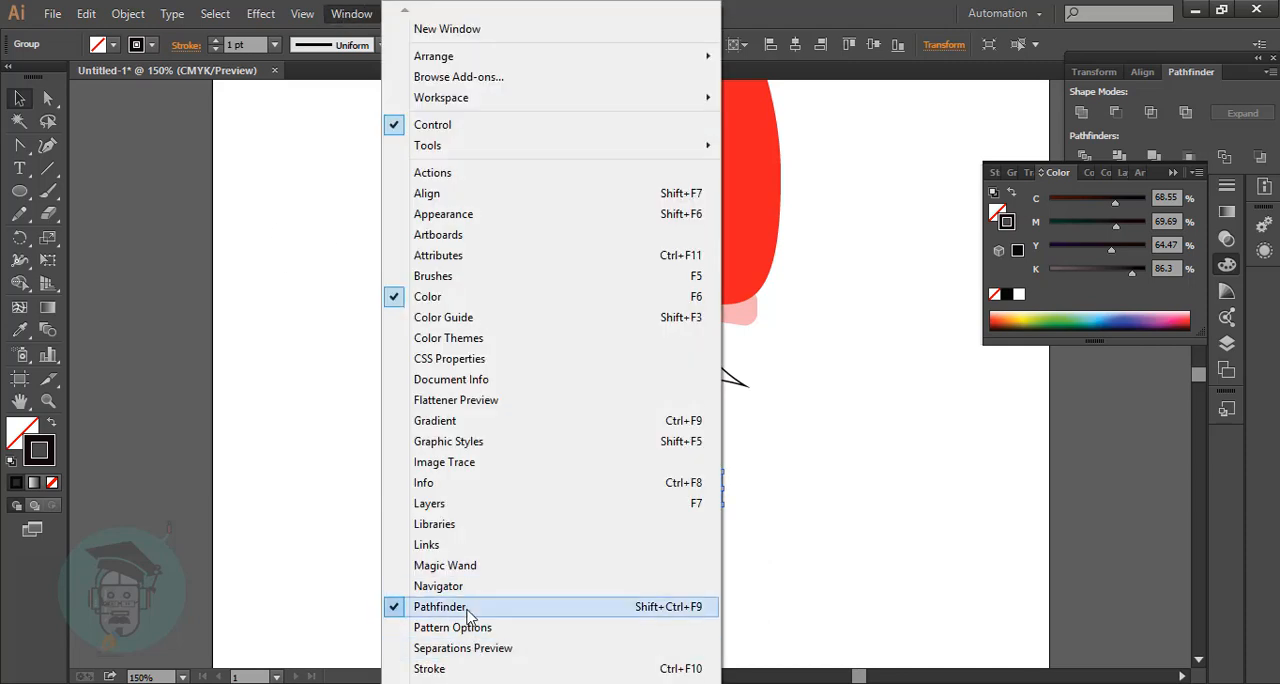
key(Escape)
click(876, 562)
drag(618, 441, 887, 546)
click(1086, 112)
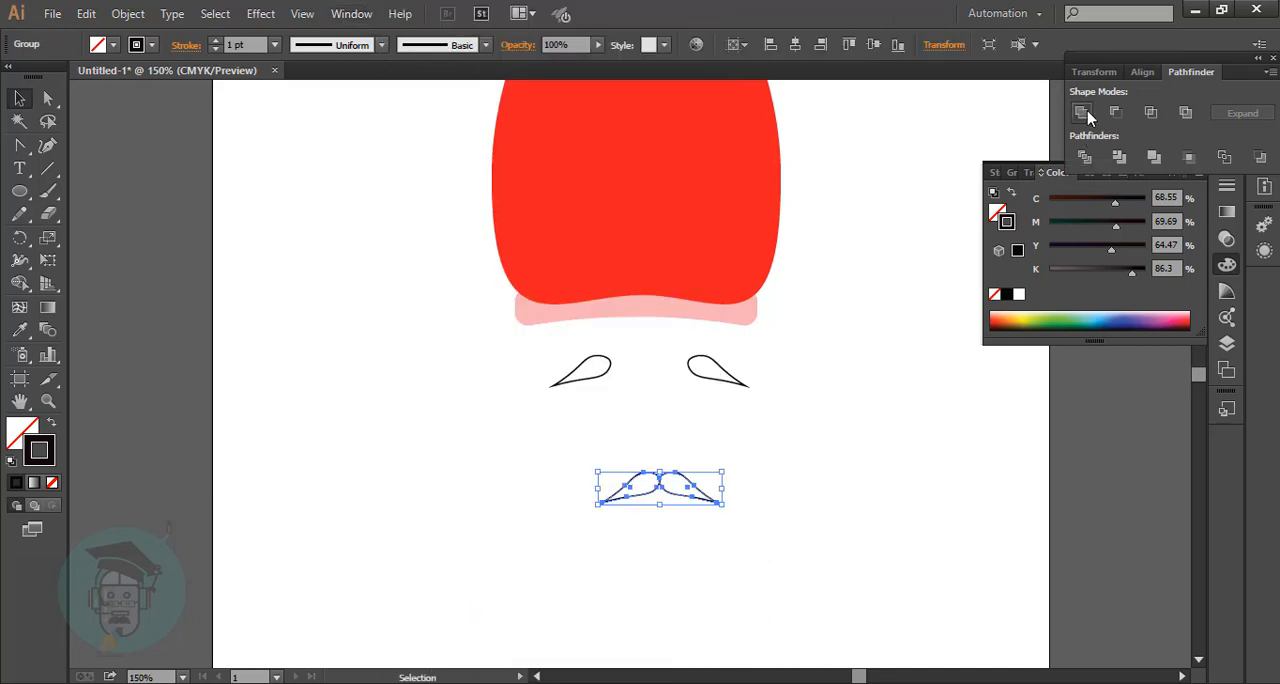
Shift the moustache and both eyebrows slightly left to centre them beneath the pink band.
click(709, 537)
mouse_move(663, 489)
mouse_down()
mouse_move(657, 500)
mouse_move(648, 490)
mouse_up()
drag(526, 363, 715, 392)
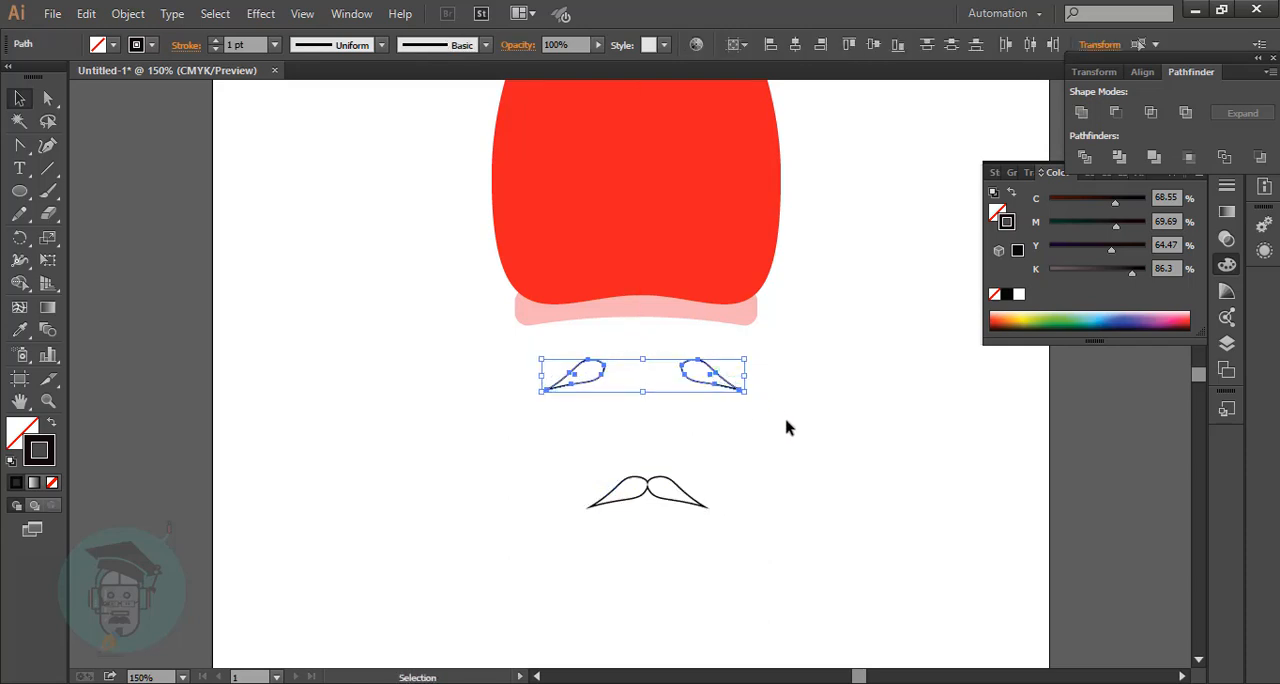
click(786, 428)
Slim the right eyebrow by curving its lower edge inward with the Curvature tool.
click(735, 392)
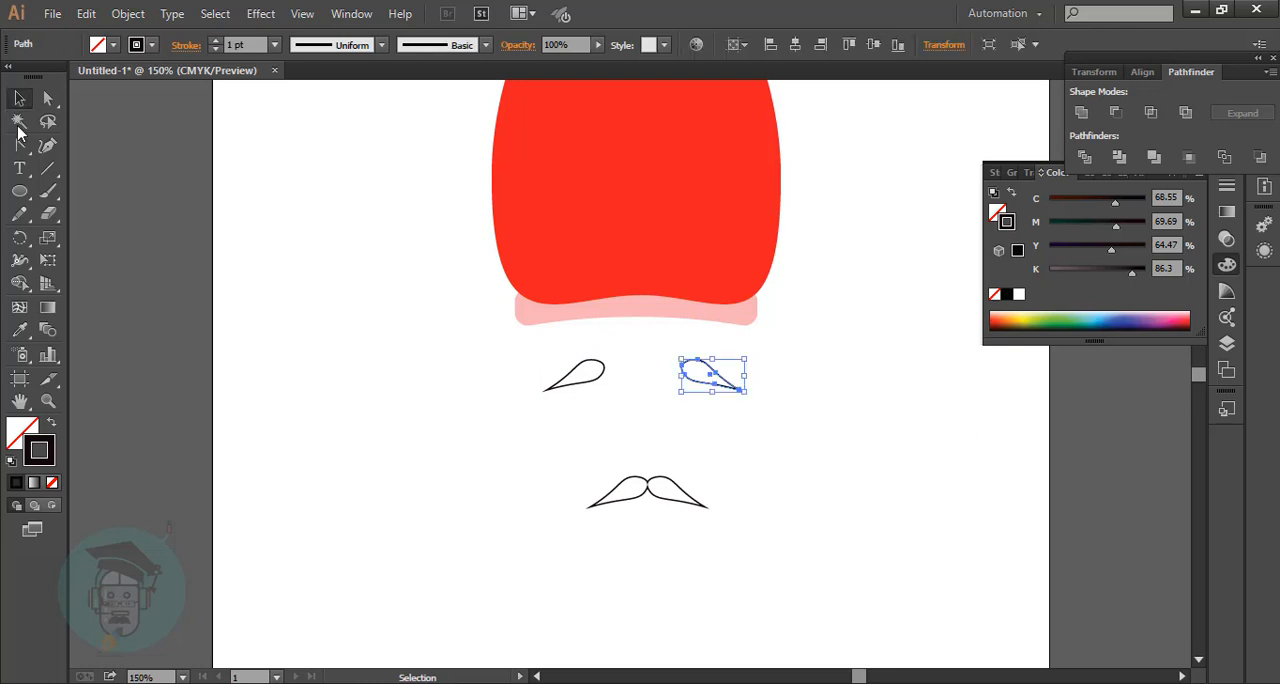
click(47, 145)
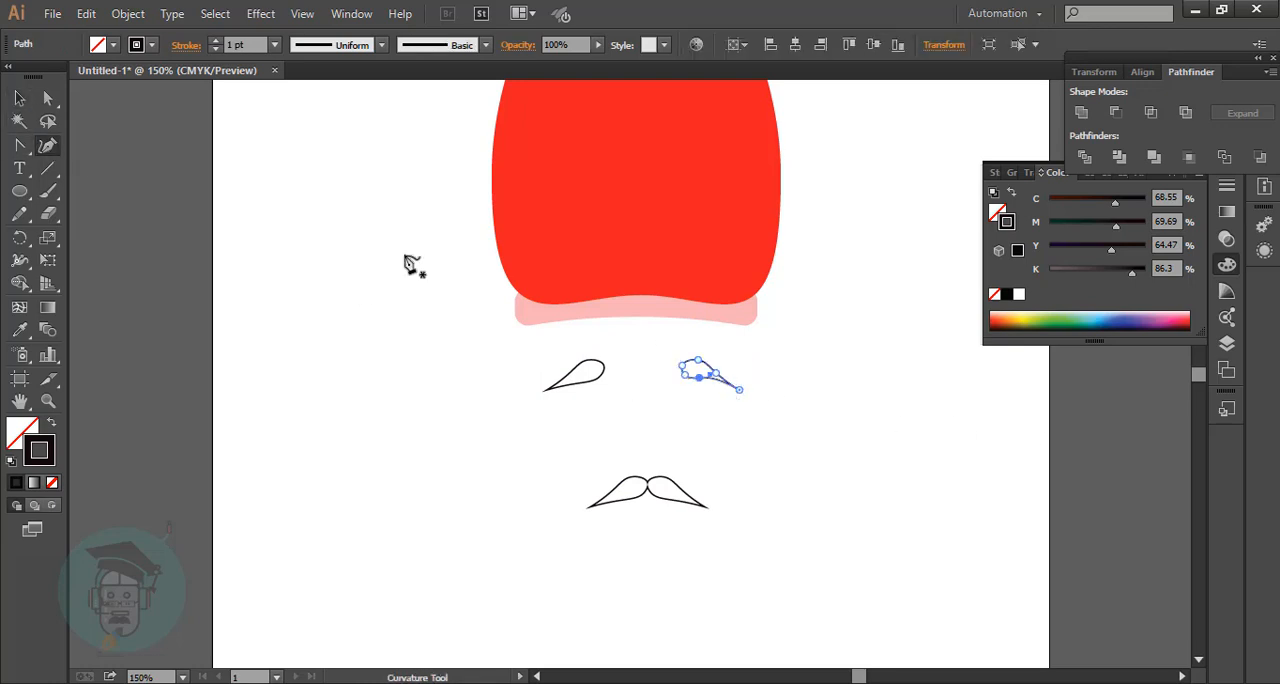
key(v)
Replace the left eyebrow with a reflected copy of the slimmed right eyebrow, placed opposite it.
drag(522, 370, 616, 417)
key(Delete)
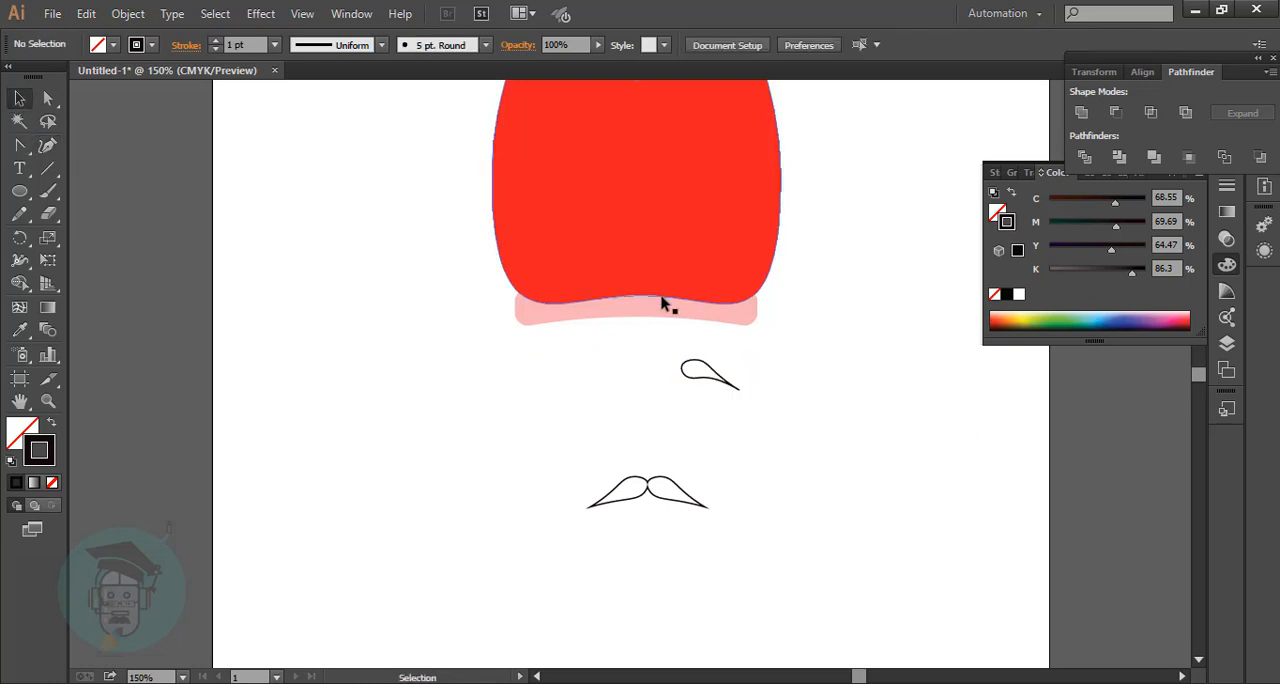
drag(720, 382, 580, 366)
right_click(578, 370)
mouse_move(616, 617)
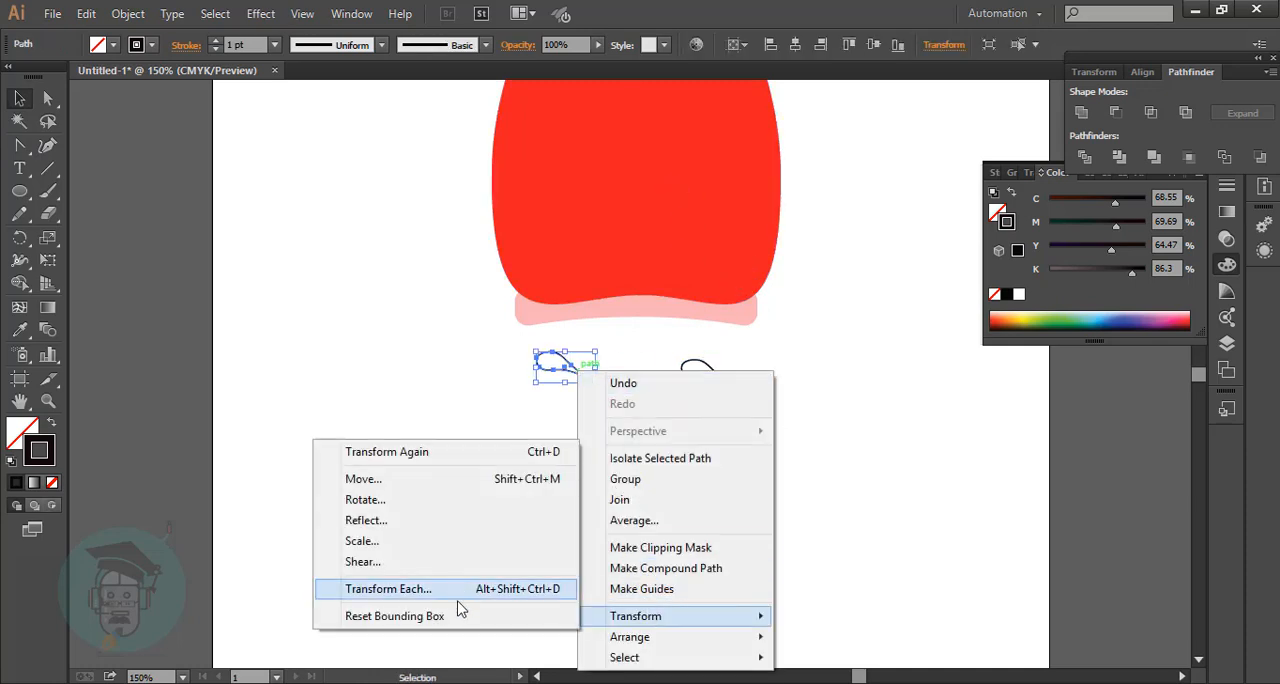
click(440, 520)
key(Return)
drag(582, 377, 600, 386)
click(654, 404)
click(684, 366)
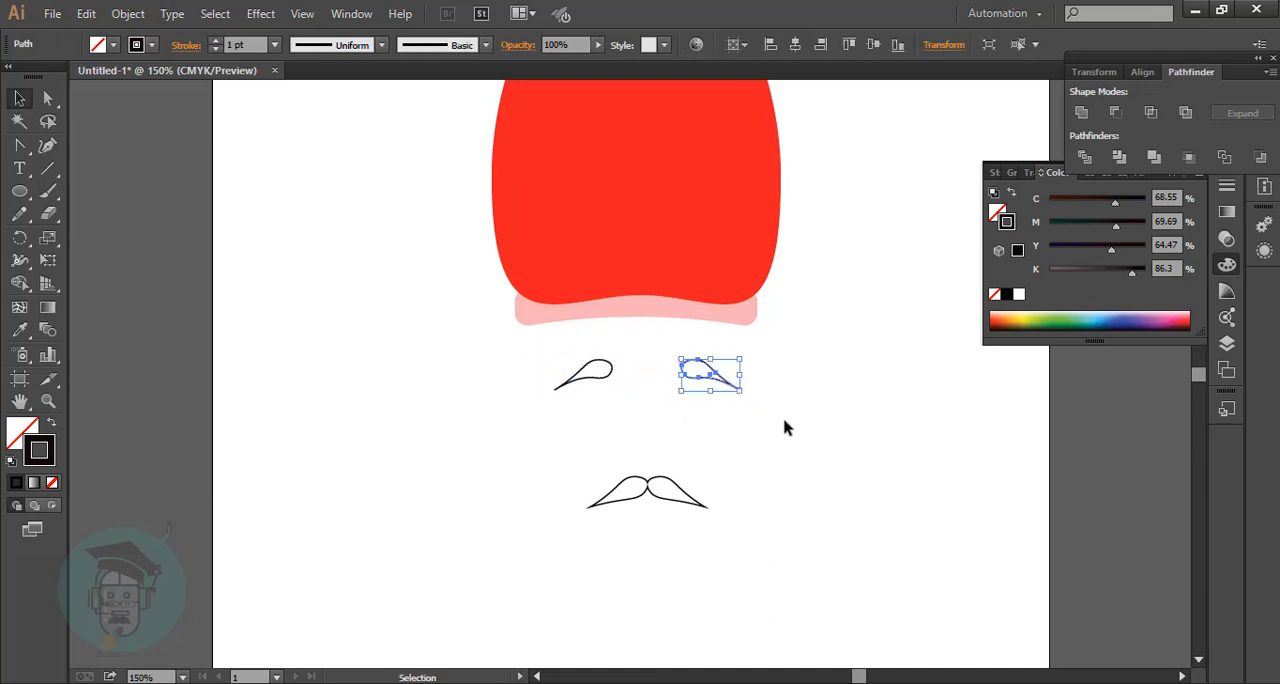
Raise the moustache closer to the eyebrows and nudge the eyebrow pair left to centre the face.
click(788, 427)
drag(571, 459, 674, 509)
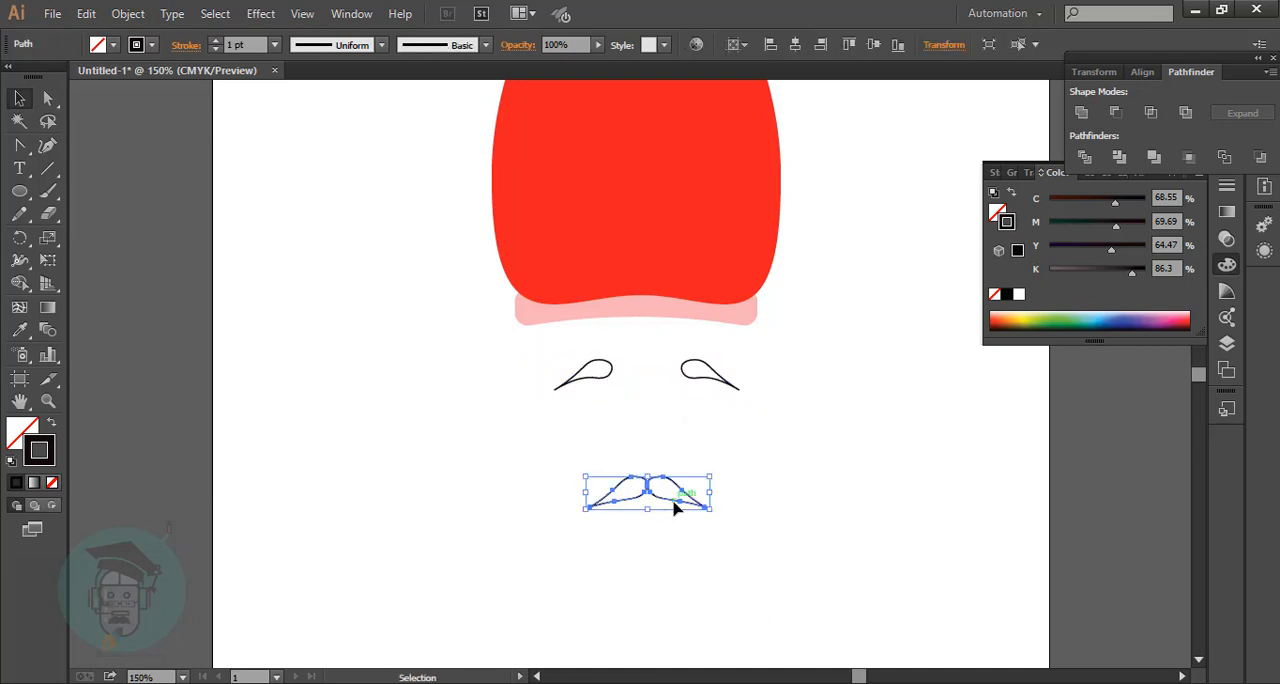
drag(651, 444, 640, 451)
click(797, 486)
drag(546, 338, 745, 414)
drag(709, 379, 705, 379)
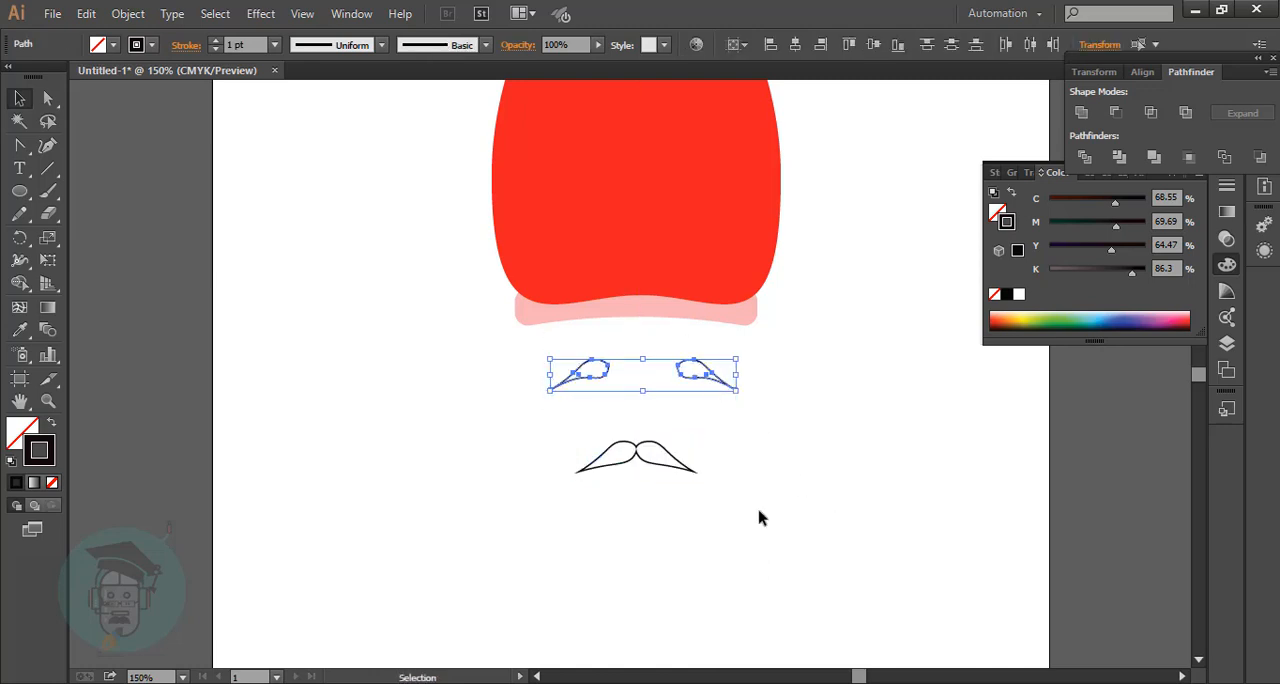
click(764, 515)
Draw a tall vertical ellipse directly below the moustache and centre it under the face as the beard base.
scroll(791, 524, up, 5)
scroll(791, 531, down, 3)
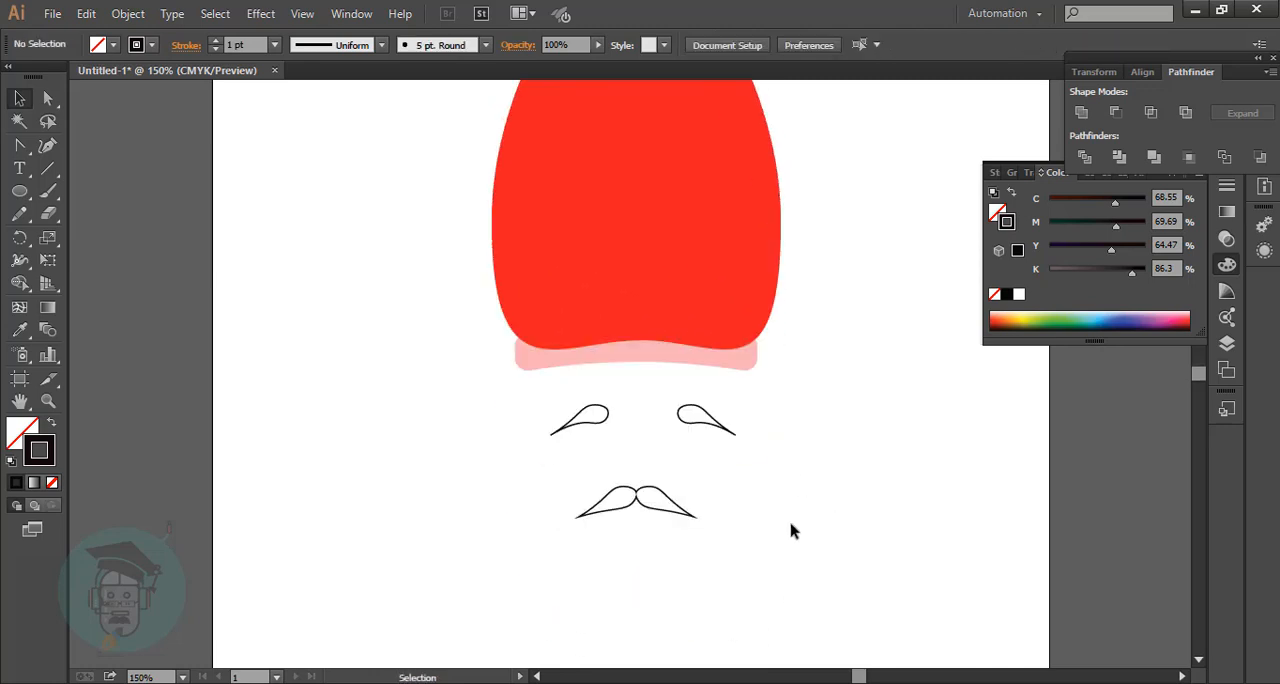
scroll(791, 529, down, 2)
drag(19, 191, 65, 234)
scroll(563, 352, down, 2)
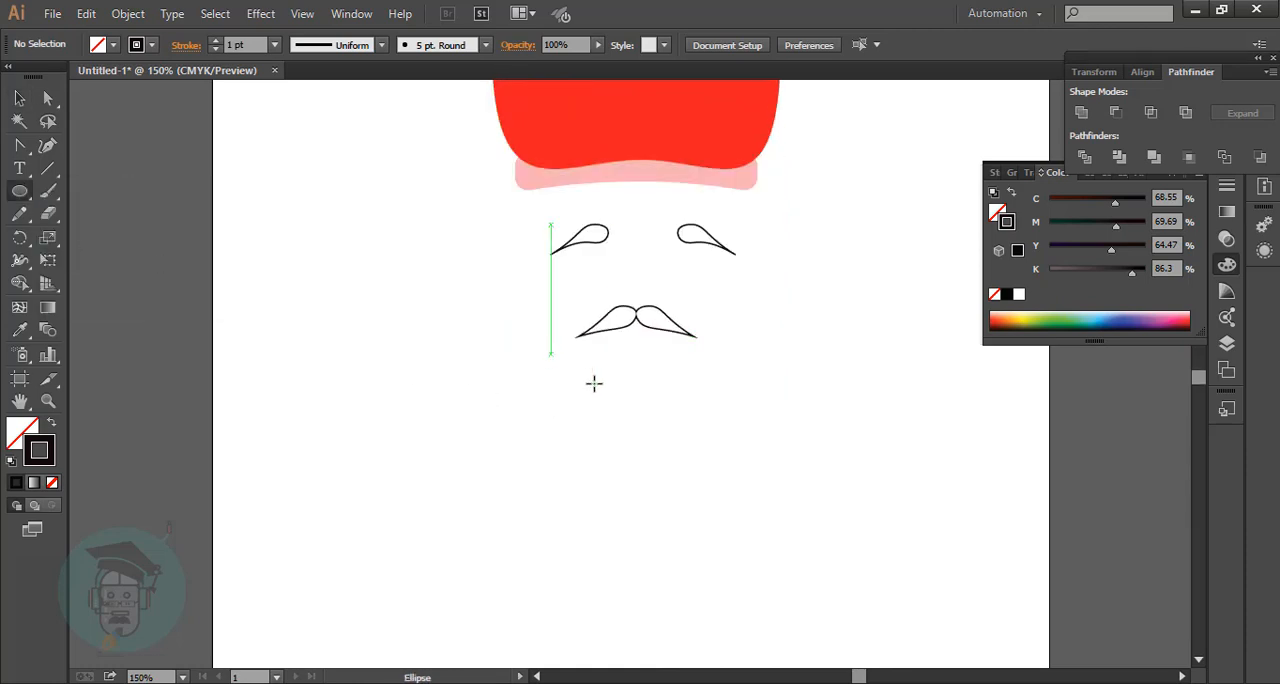
drag(550, 354, 756, 644)
scroll(756, 644, down, 1)
key(v)
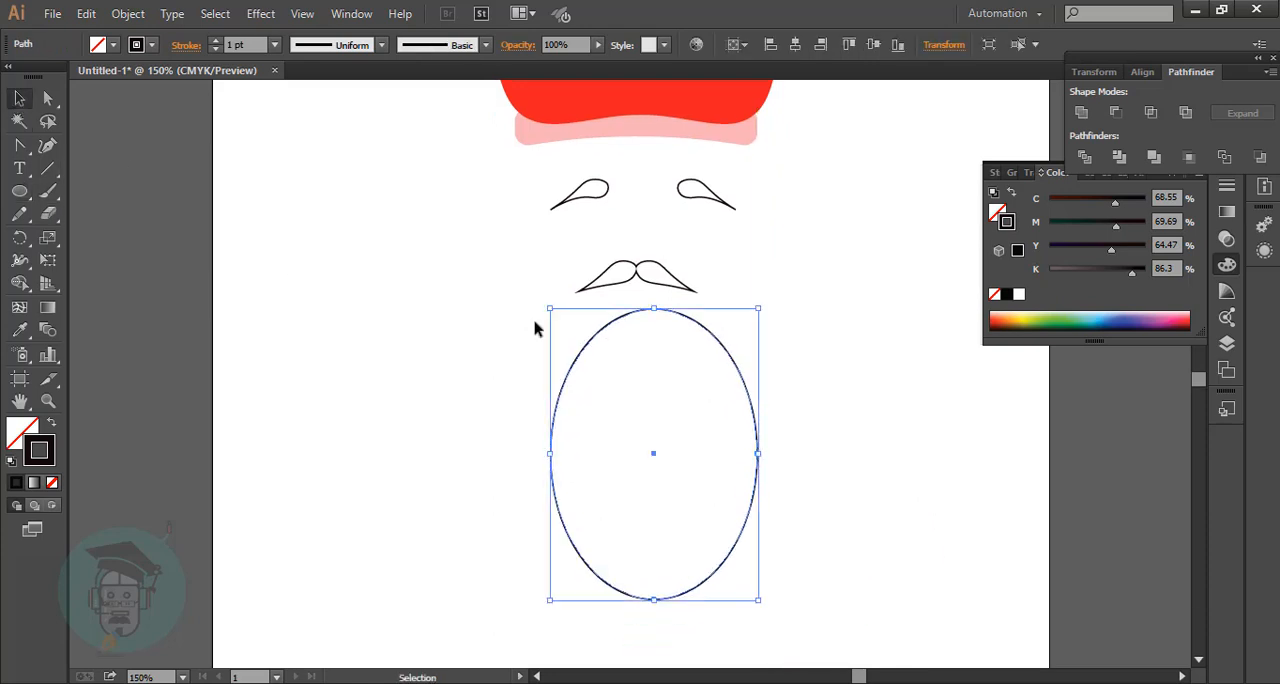
drag(654, 454, 641, 459)
click(832, 485)
scroll(830, 484, down, 2)
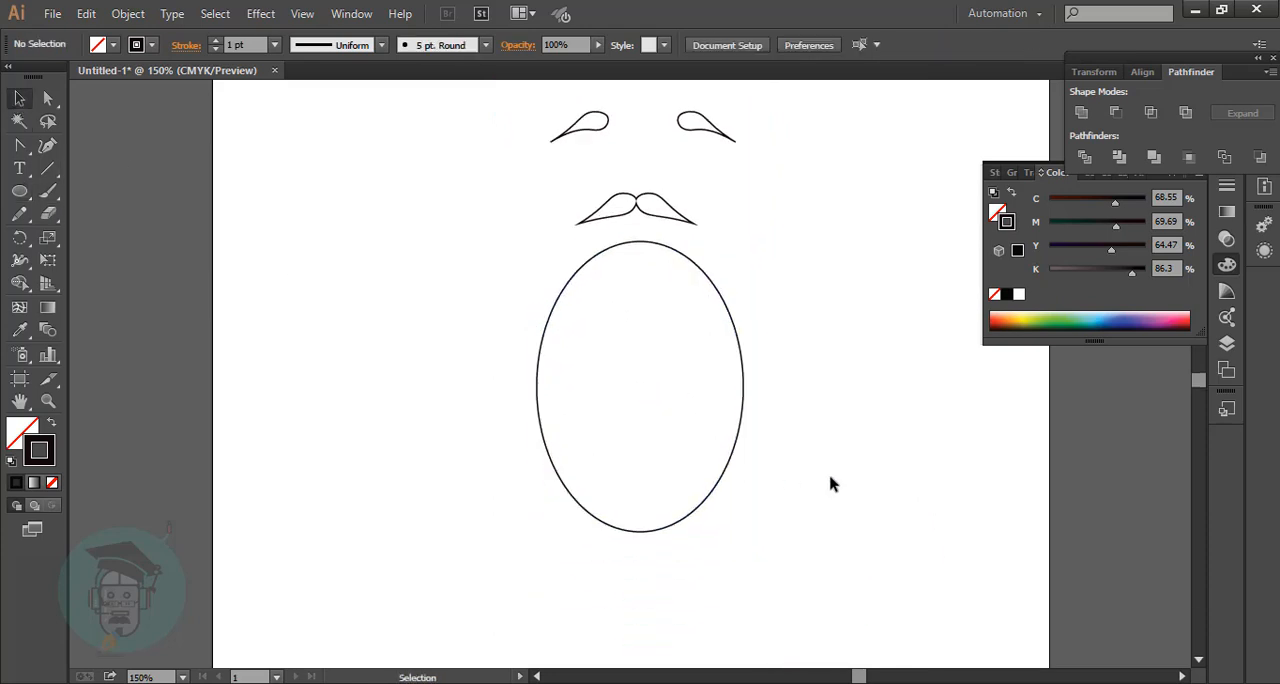
Reshape the ellipse into a beard with raised upper corners and a dipped top edge using the Curvature tool.
click(48, 150)
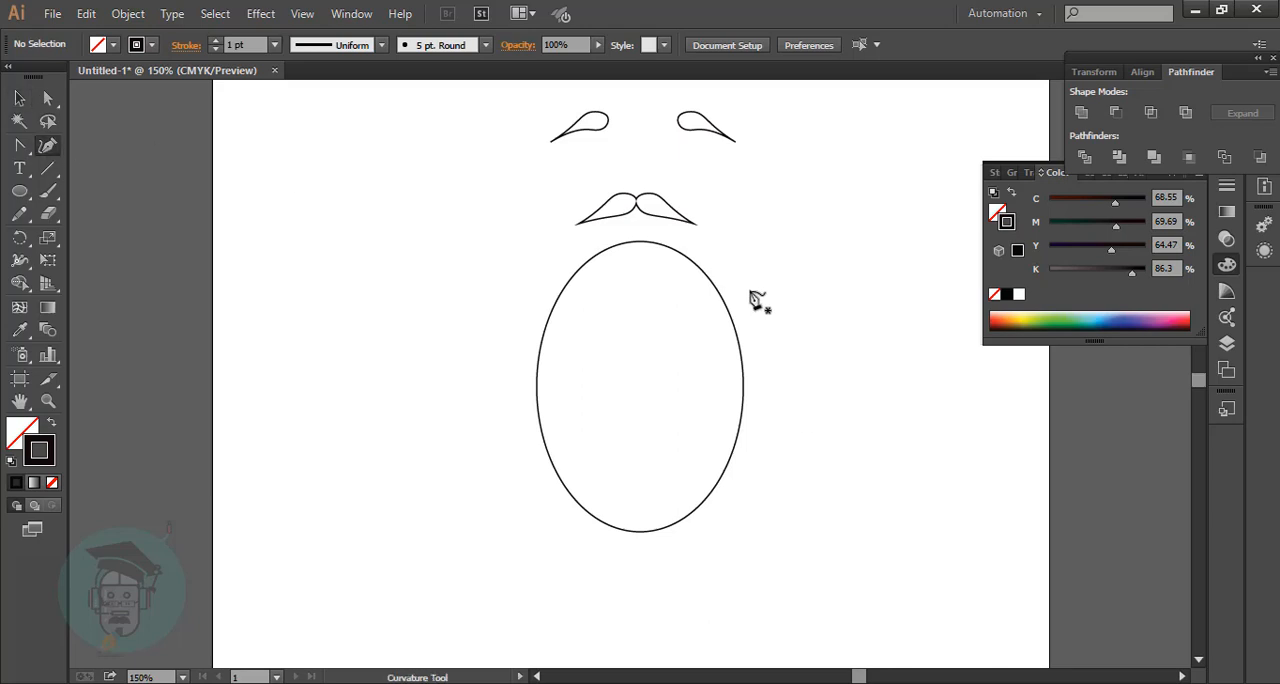
click(718, 284)
drag(718, 284, 723, 254)
drag(640, 242, 631, 270)
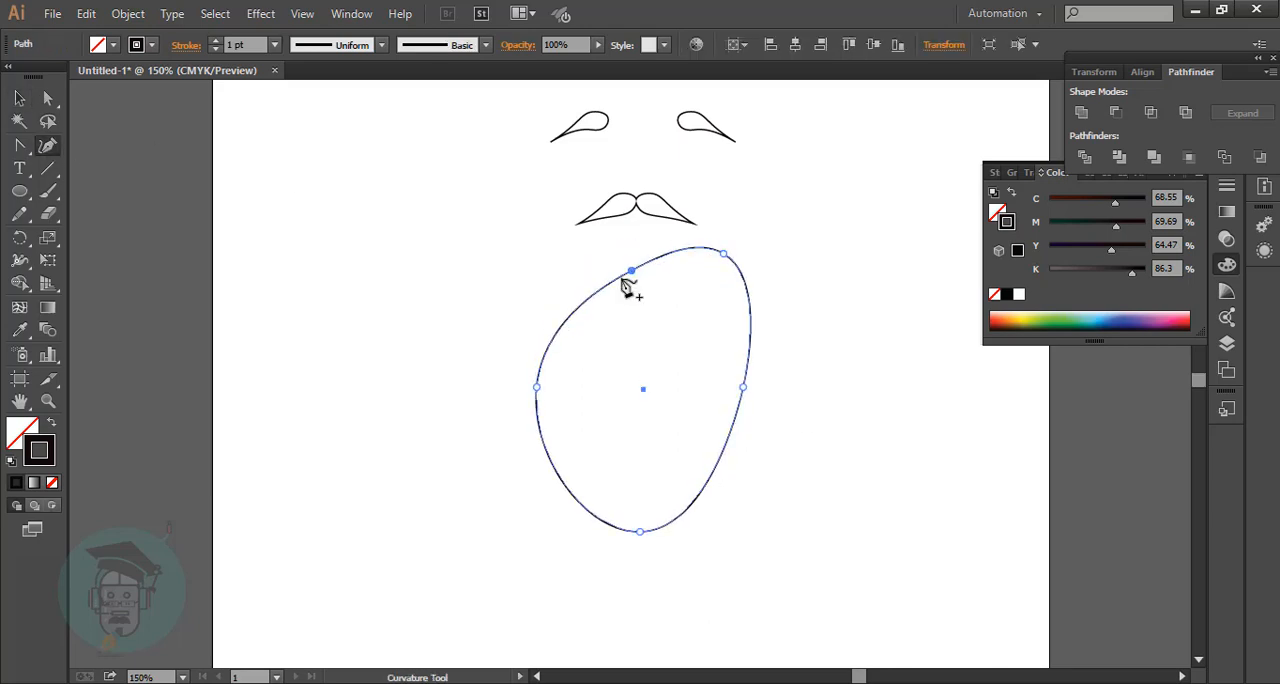
drag(581, 304, 546, 247)
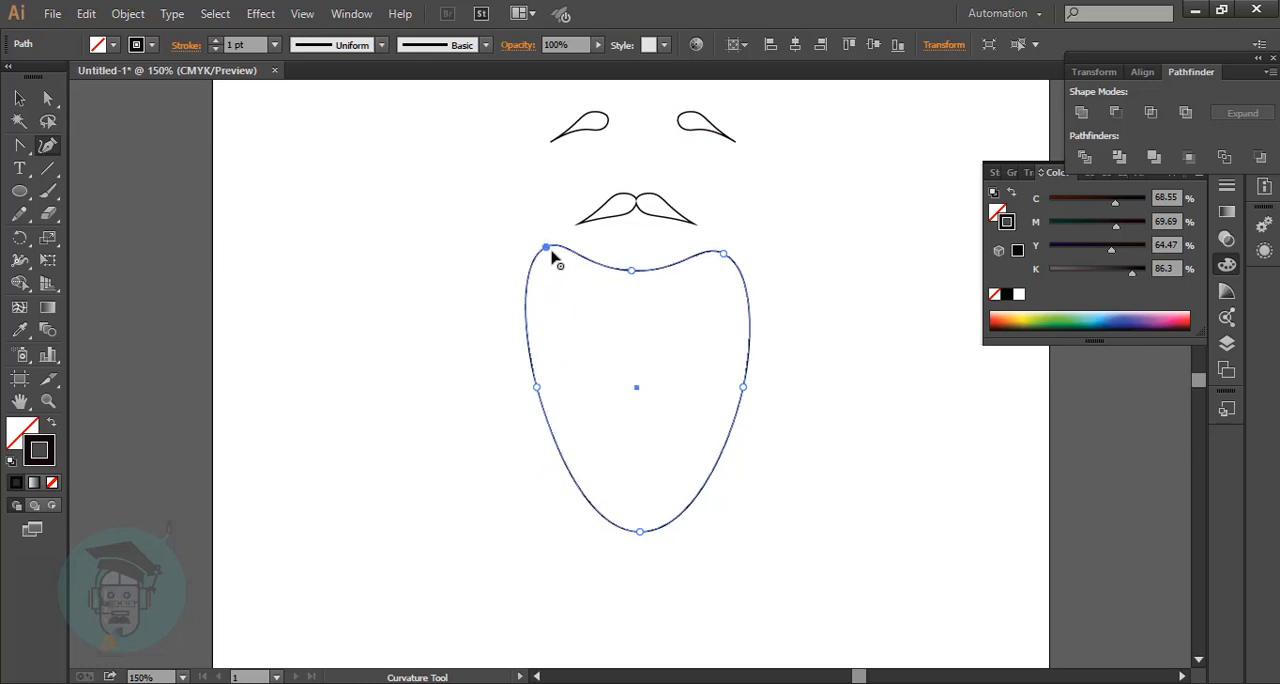
drag(723, 262, 725, 247)
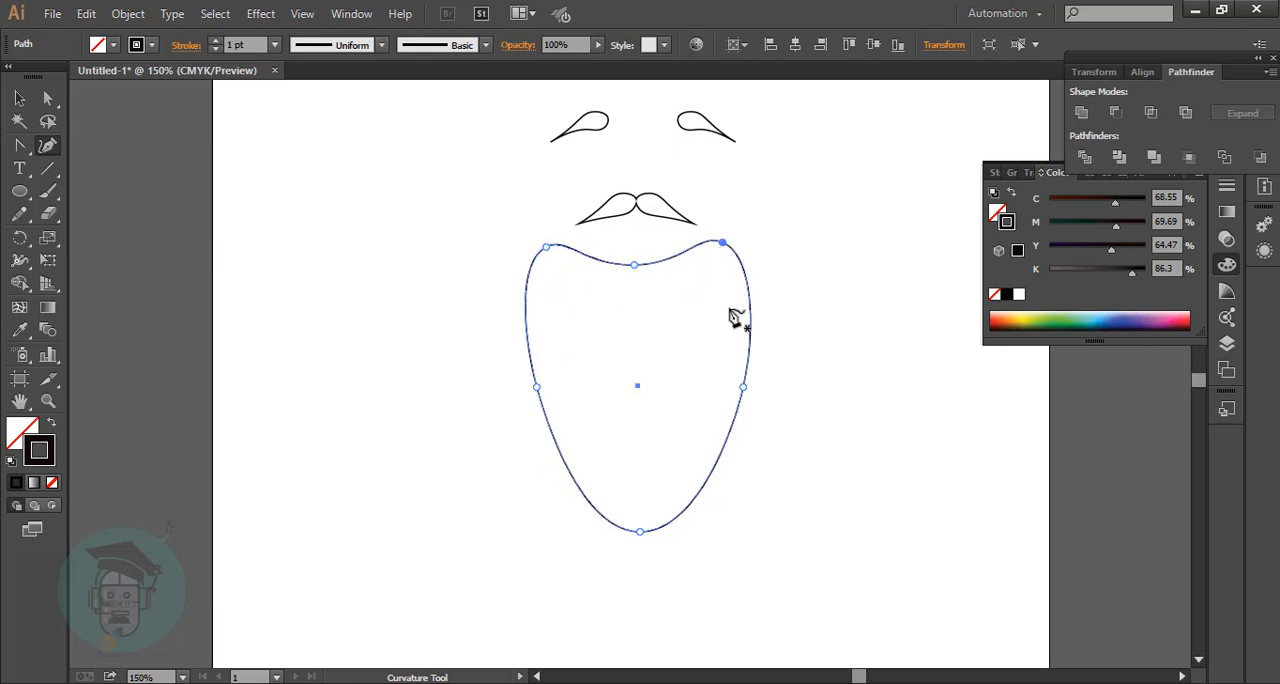
scroll(732, 320, up, 3)
scroll(732, 340, down, 2)
key(v)
click(443, 272)
scroll(751, 338, down, 2)
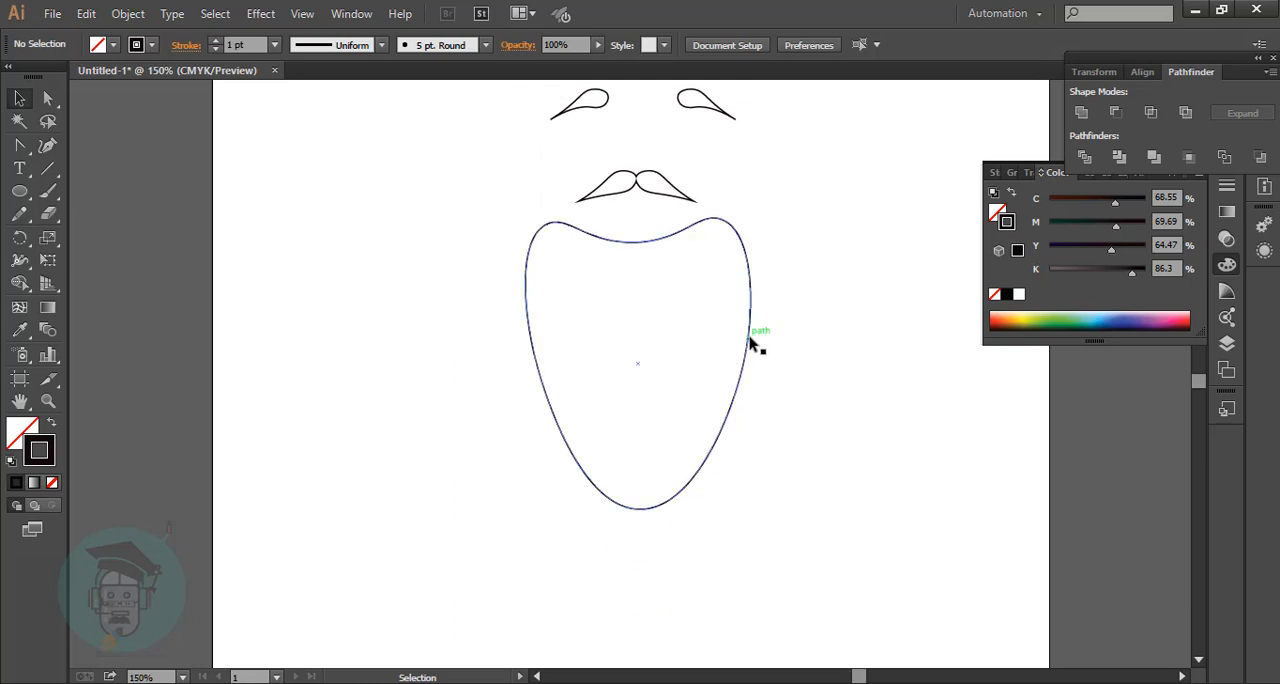
Move the beard aside to the lower left and cover its right half with a black-filled rectangle without stroke.
click(751, 340)
drag(751, 342, 599, 380)
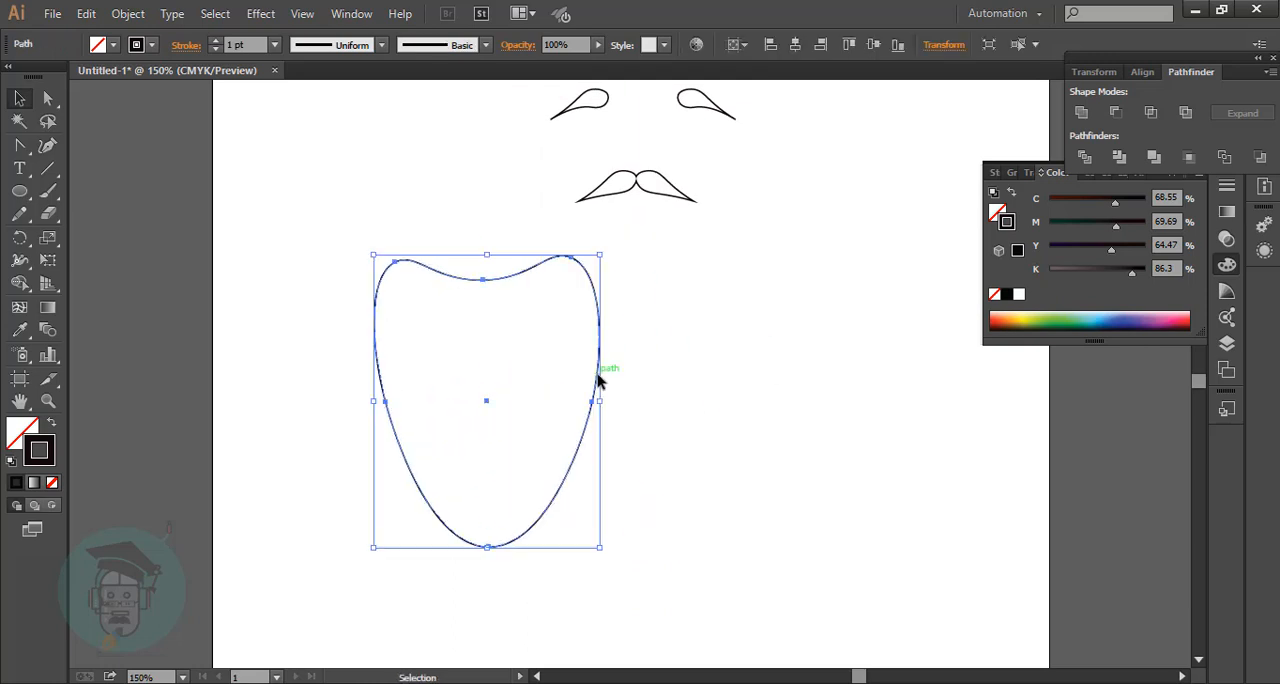
click(716, 389)
click(602, 400)
drag(19, 191, 100, 189)
drag(485, 232, 613, 577)
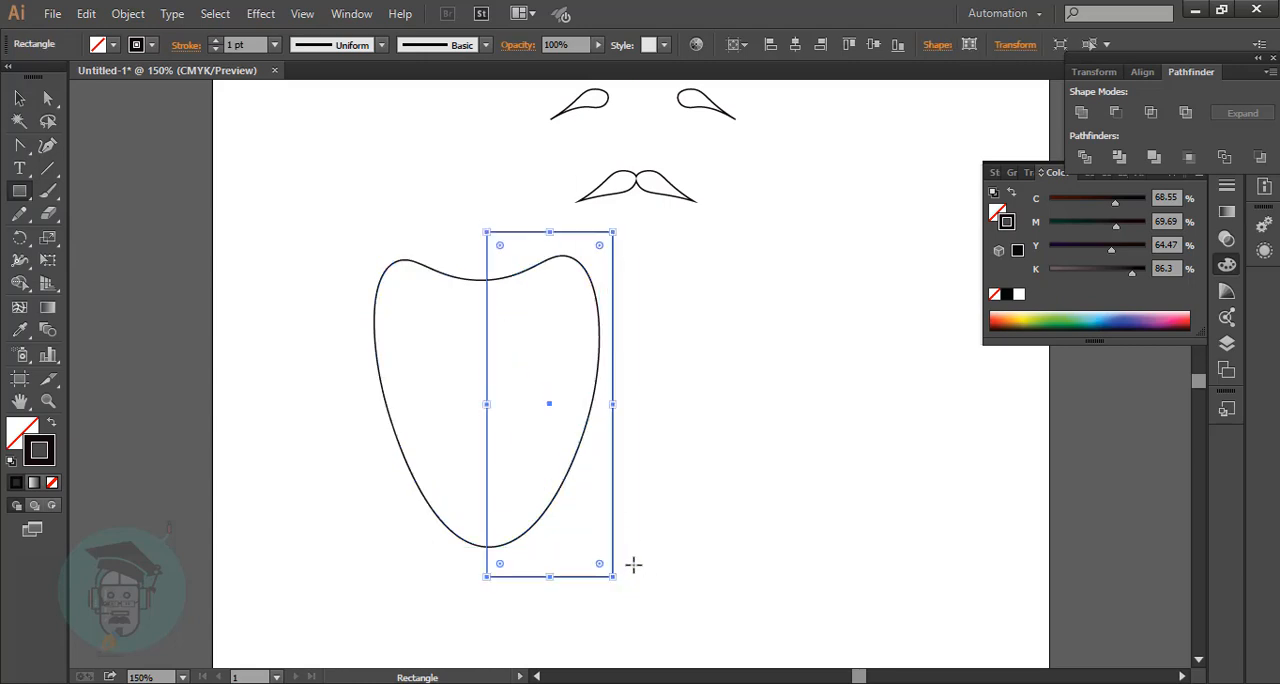
click(52, 425)
Cut off the beard's right half along the rectangle with the Shape Builder and delete the rectangle.
click(19, 97)
drag(297, 224, 655, 647)
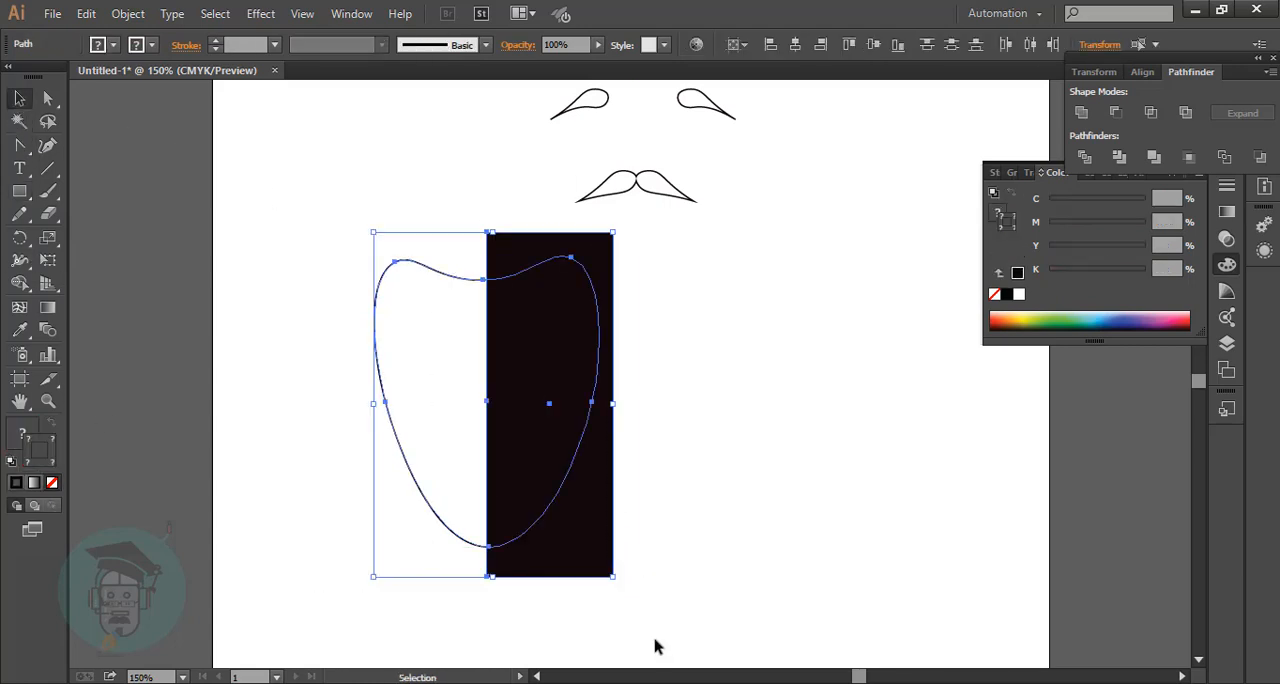
click(19, 283)
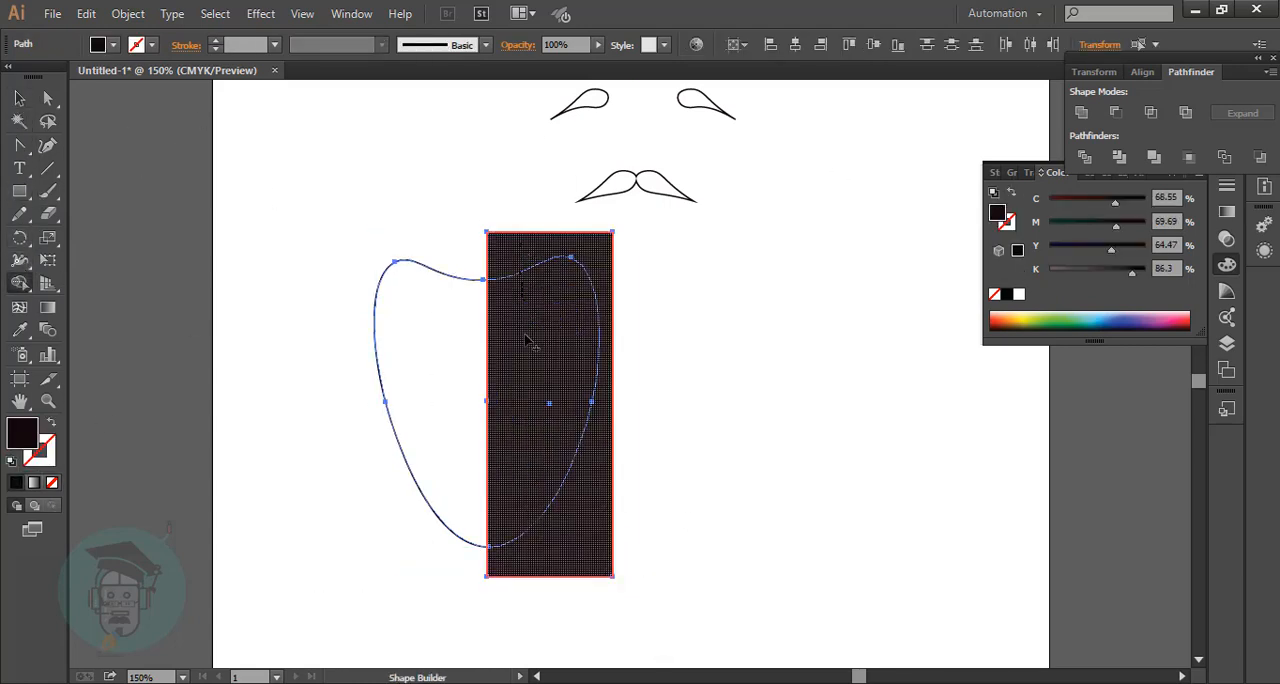
click(540, 560)
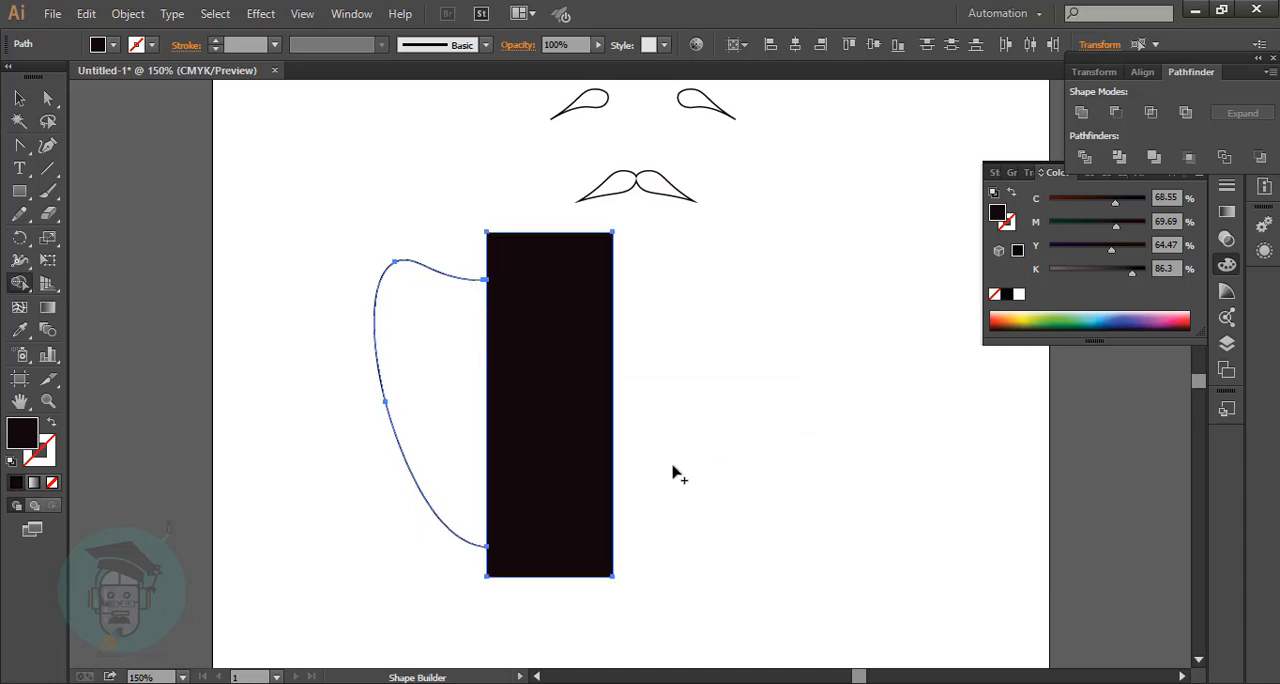
key(v)
click(553, 368)
key(Delete)
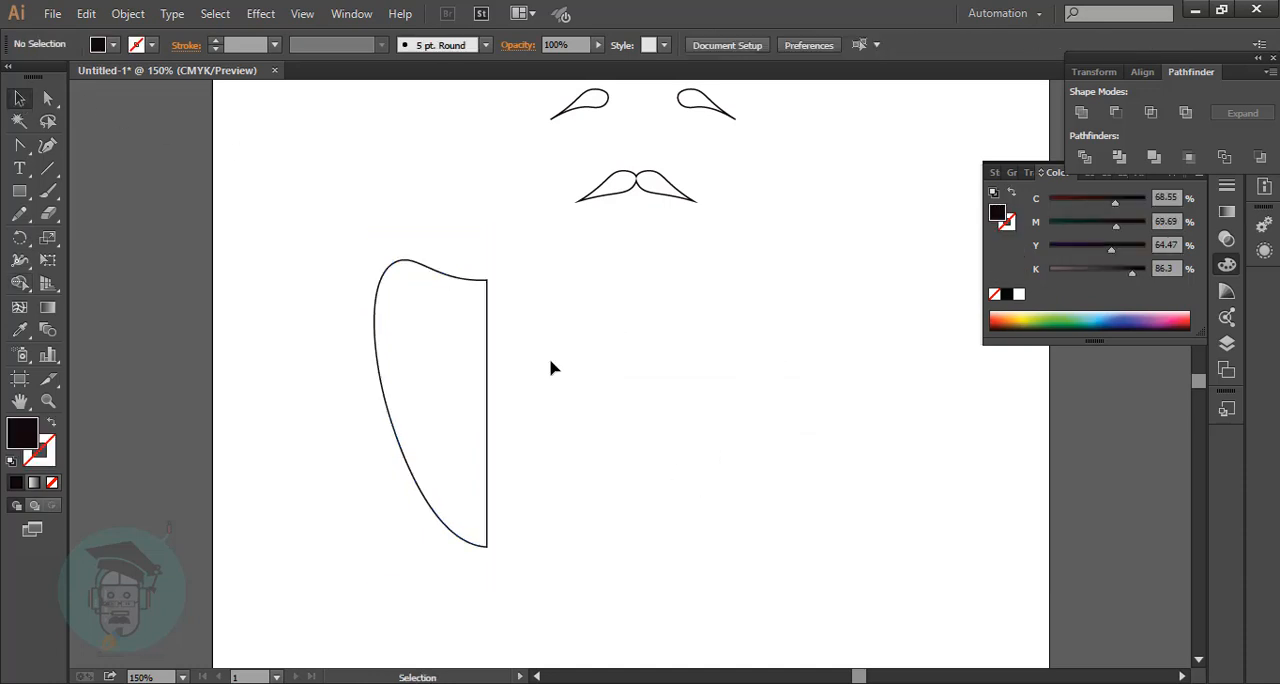
Form two pointed hair tufts on the half beard's left edge by adding anchors and converting the tips to corners.
click(370, 347)
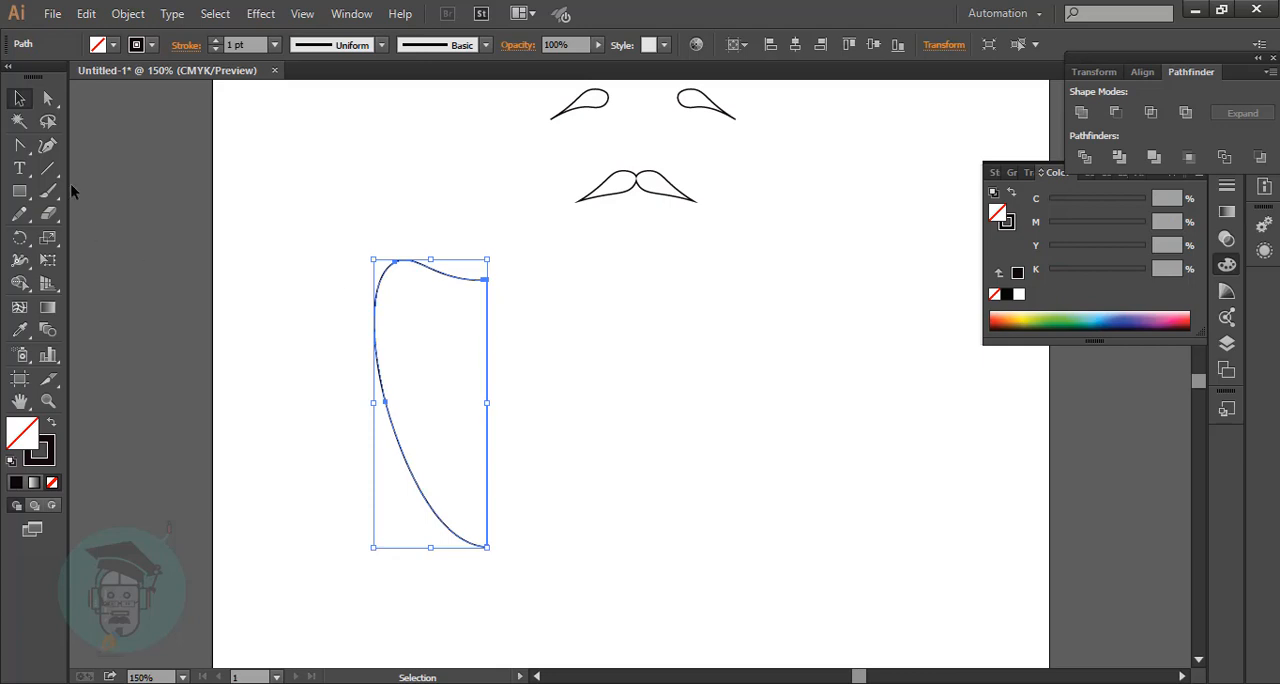
key(shift+grave)
click(374, 352)
click(386, 358)
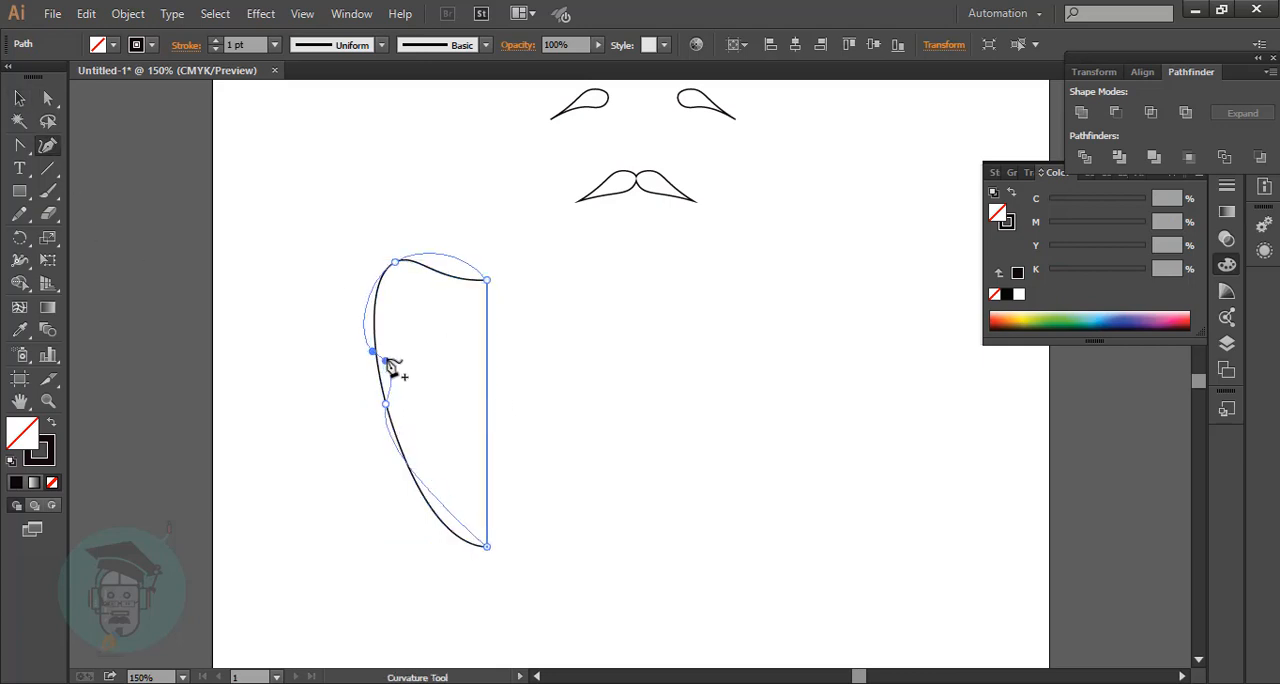
mouse_move(373, 352)
mouse_down()
mouse_move(369, 378)
mouse_move(372, 348)
mouse_up()
click(367, 340)
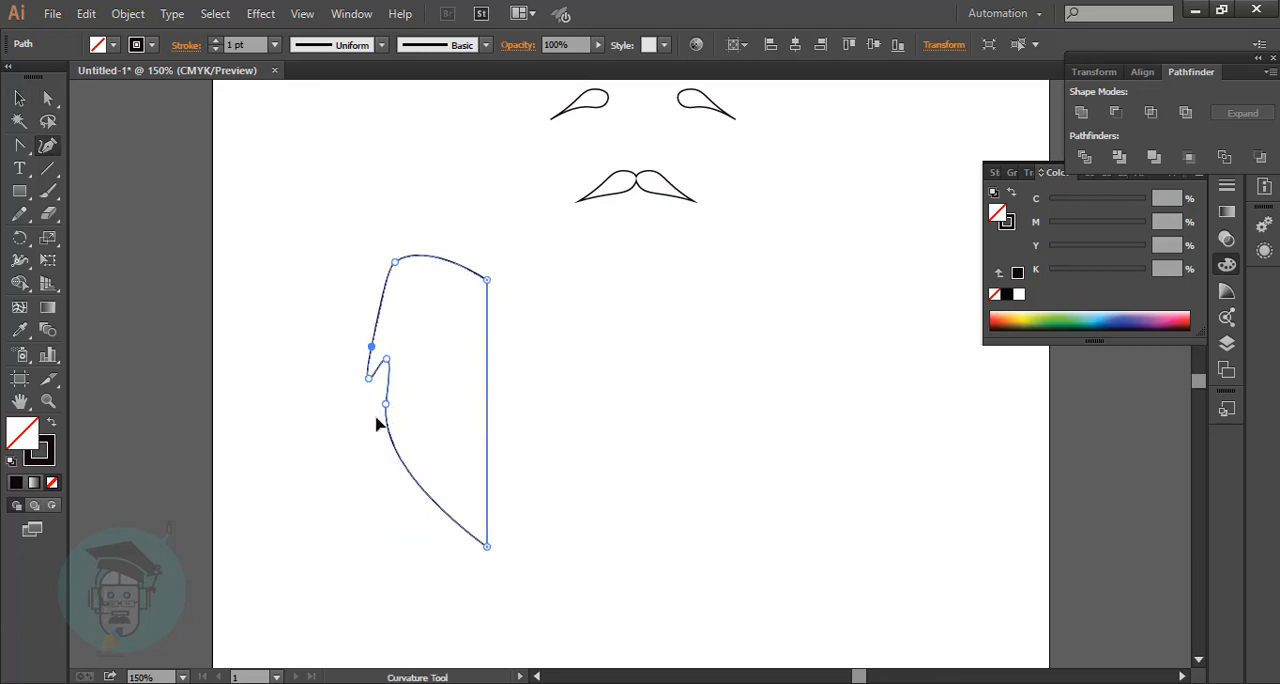
mouse_move(386, 405)
mouse_down()
mouse_move(374, 420)
mouse_move(400, 410)
mouse_move(378, 441)
mouse_move(369, 430)
mouse_move(395, 472)
mouse_move(384, 416)
mouse_up()
click(19, 145)
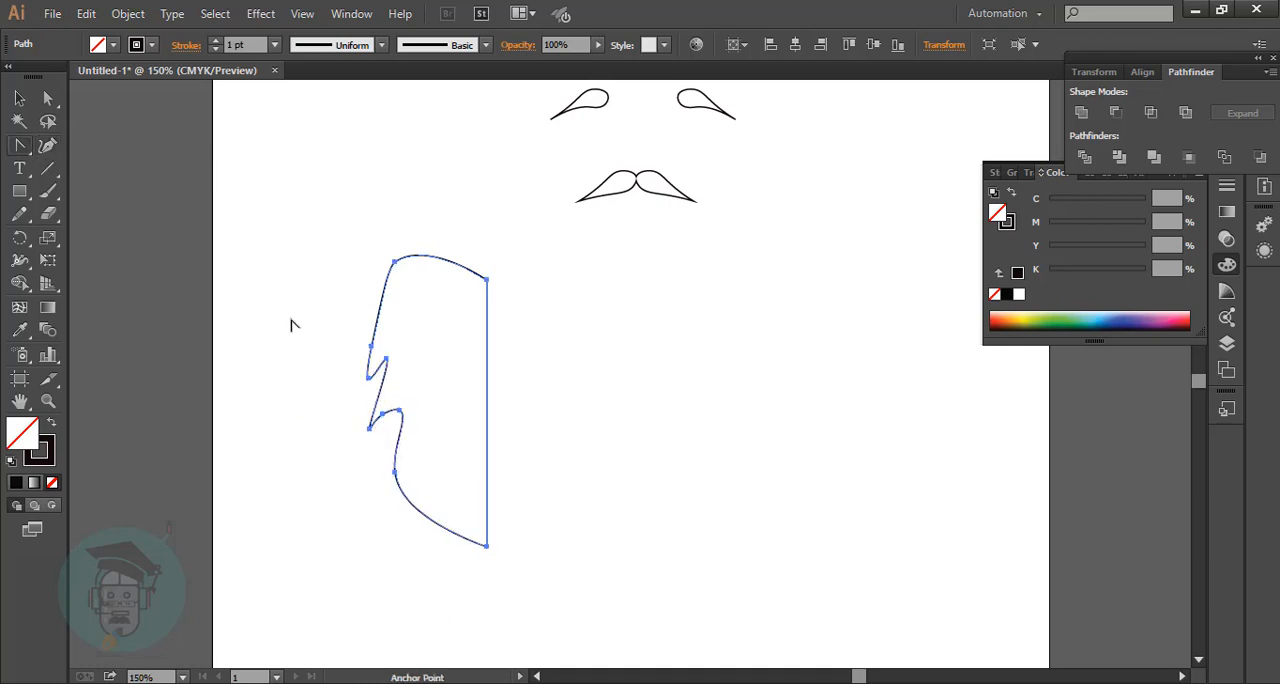
click(371, 429)
click(369, 378)
Add and adjust curve points on the half beard's upper left and top edges to make them wavy.
click(48, 145)
drag(374, 345, 380, 311)
drag(467, 270, 490, 273)
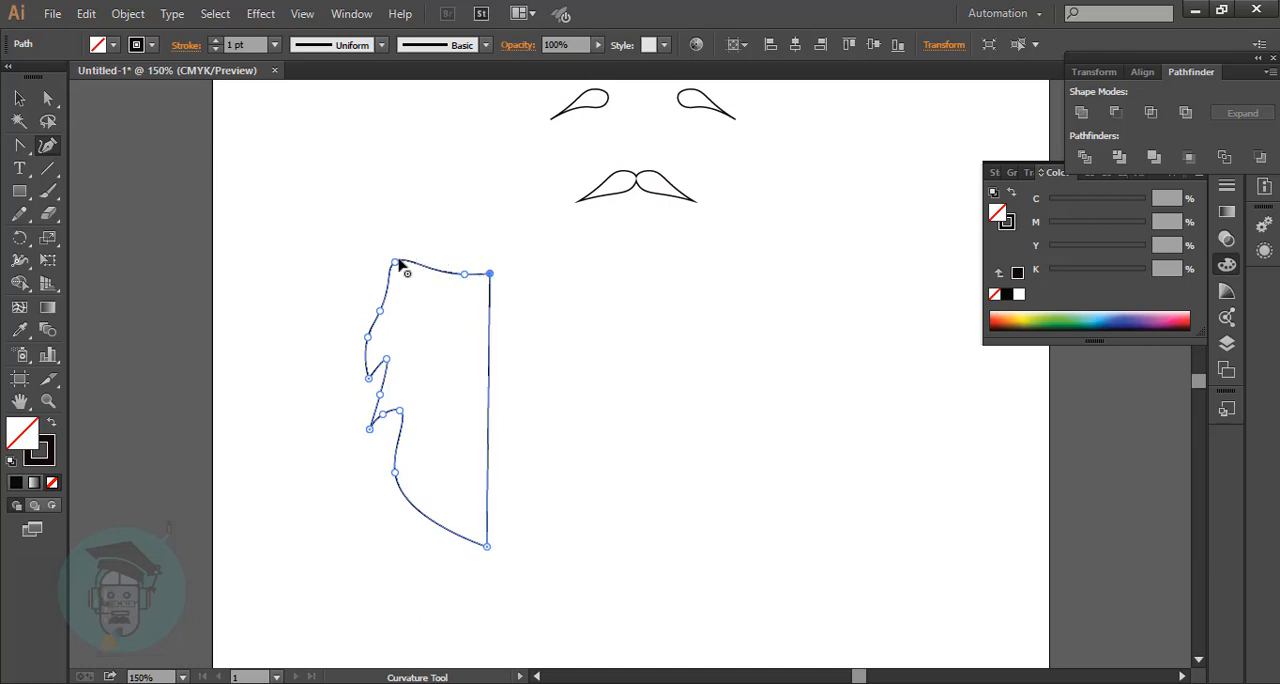
drag(395, 262, 406, 254)
click(385, 274)
scroll(462, 355, down, 1)
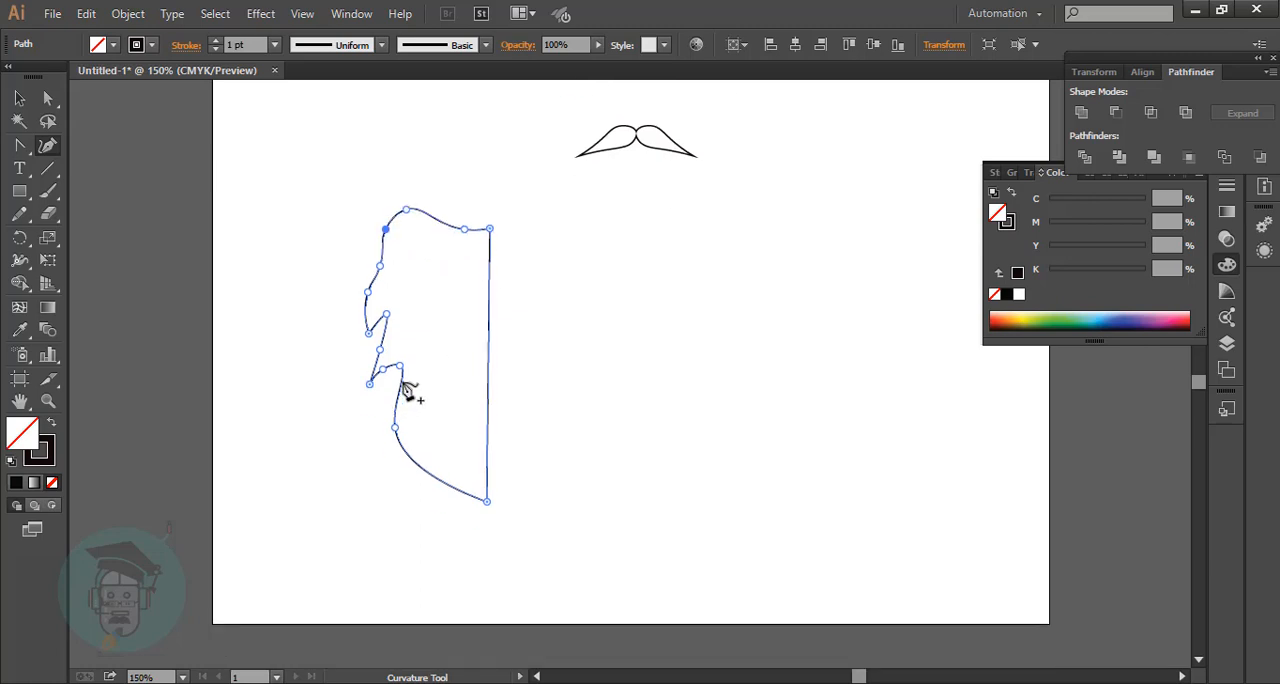
Round the notch below the lower tuft and bend the half beard's bottom edge inward toward its tip.
click(397, 375)
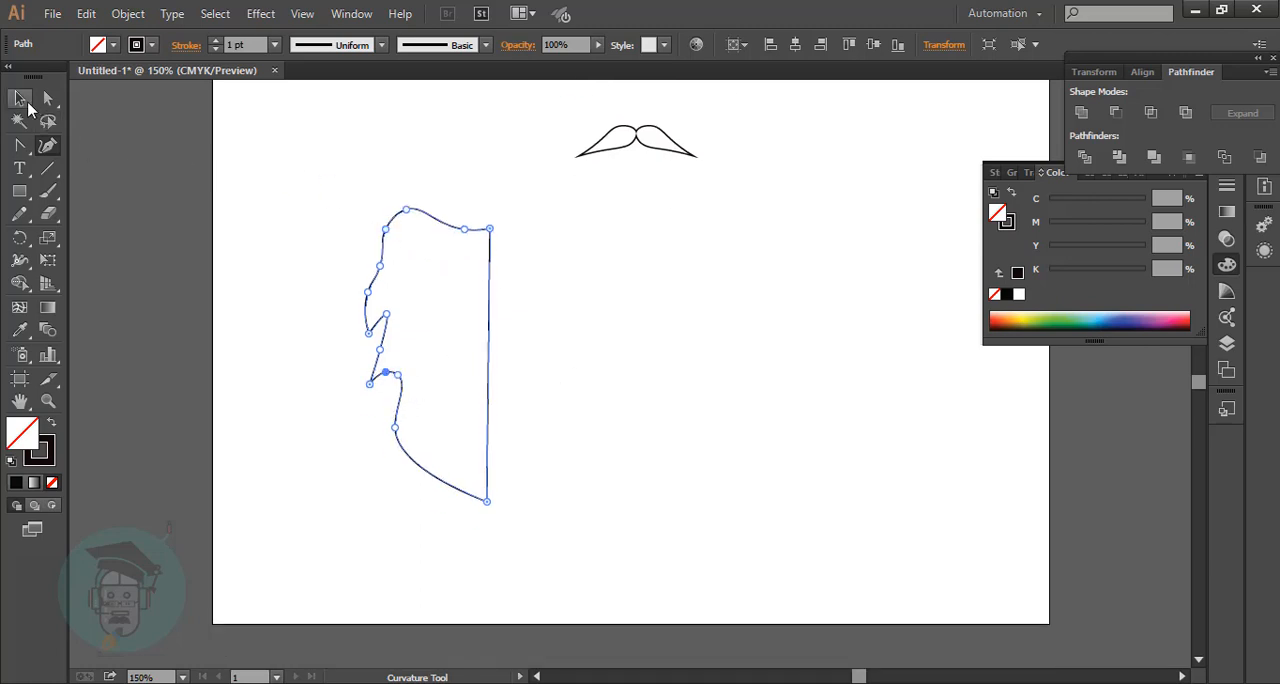
click(24, 100)
click(677, 371)
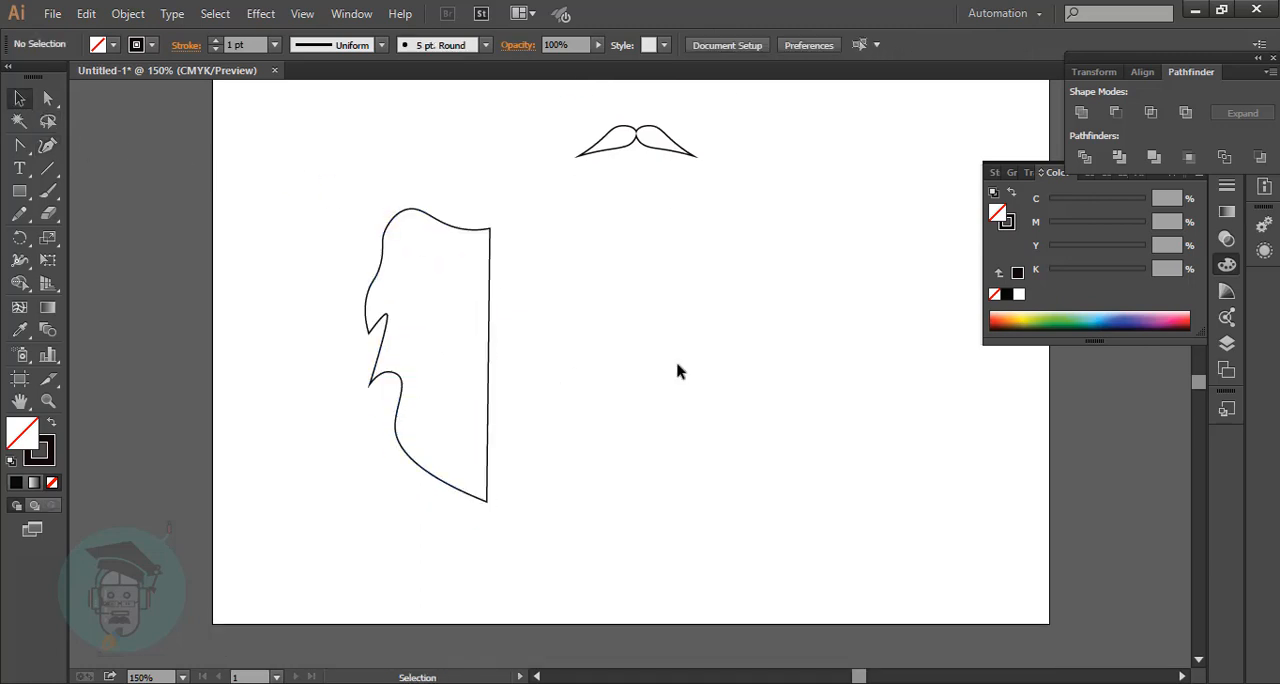
click(47, 146)
click(463, 495)
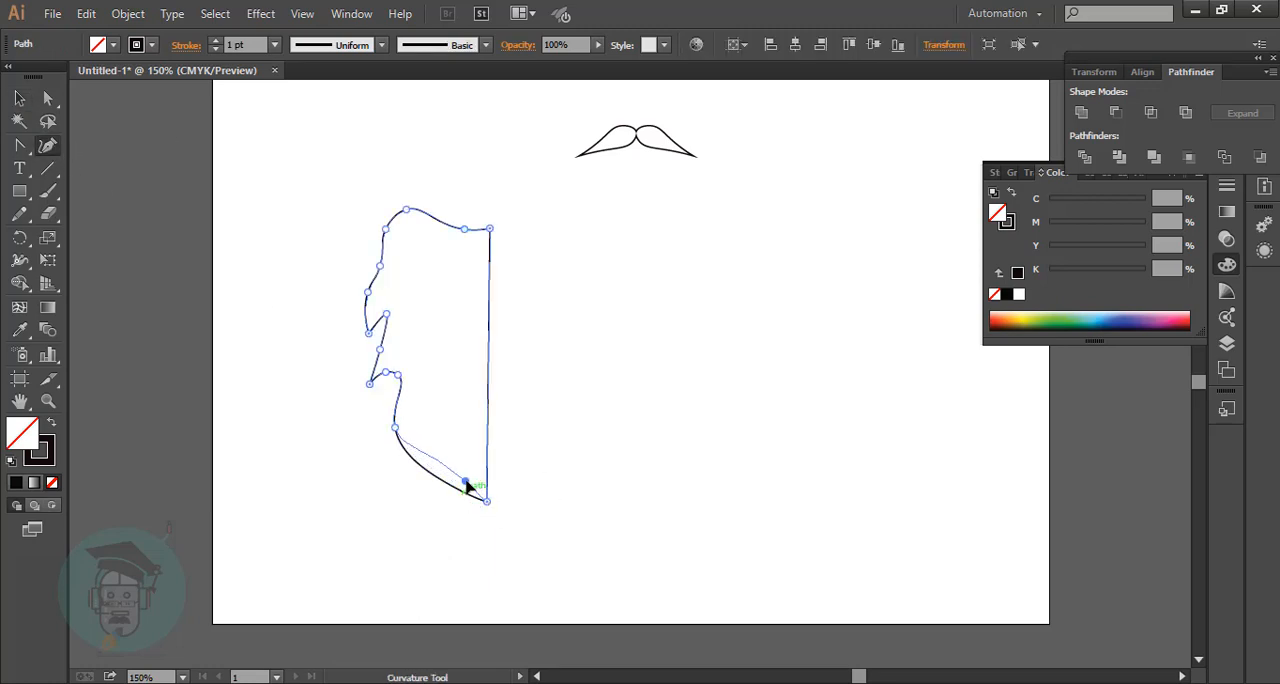
drag(465, 482, 465, 482)
click(18, 98)
click(605, 297)
Move the half beard back beneath the moustache.
scroll(605, 297, up, 1)
drag(338, 226, 671, 598)
scroll(504, 487, up, 6)
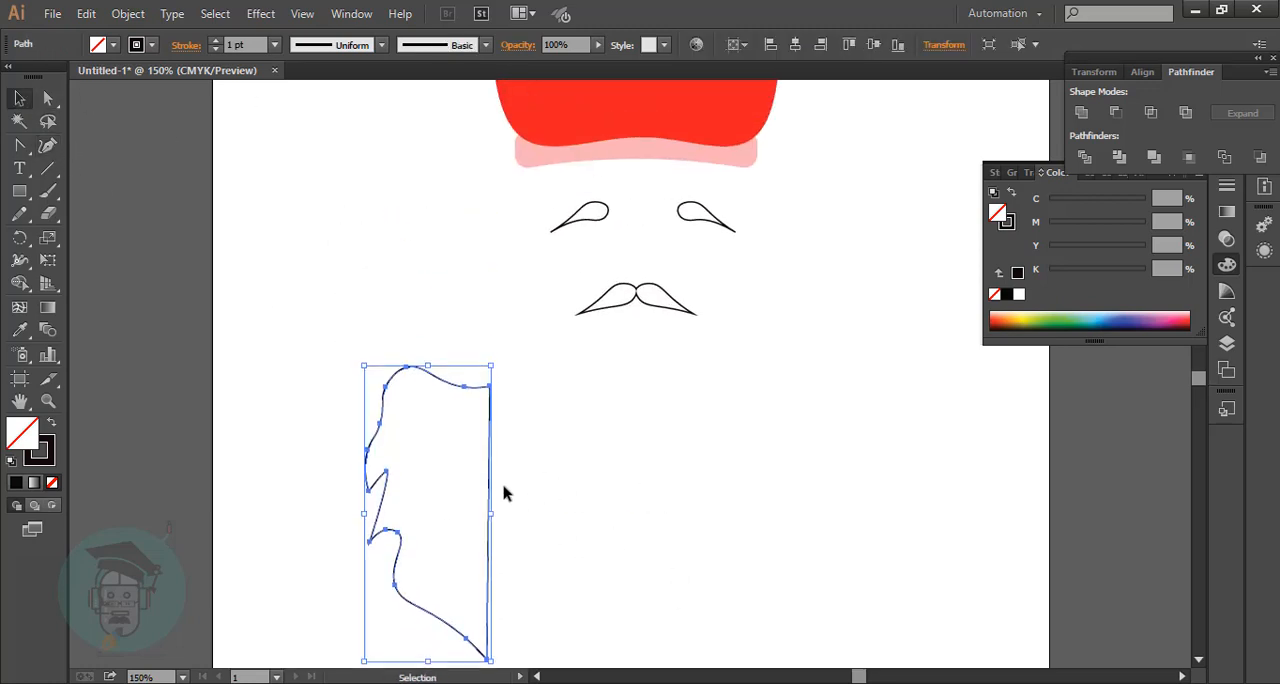
drag(492, 486, 663, 438)
Raise and flatten the half beard's top edge so it follows the underside of the moustache.
key(shift+grave)
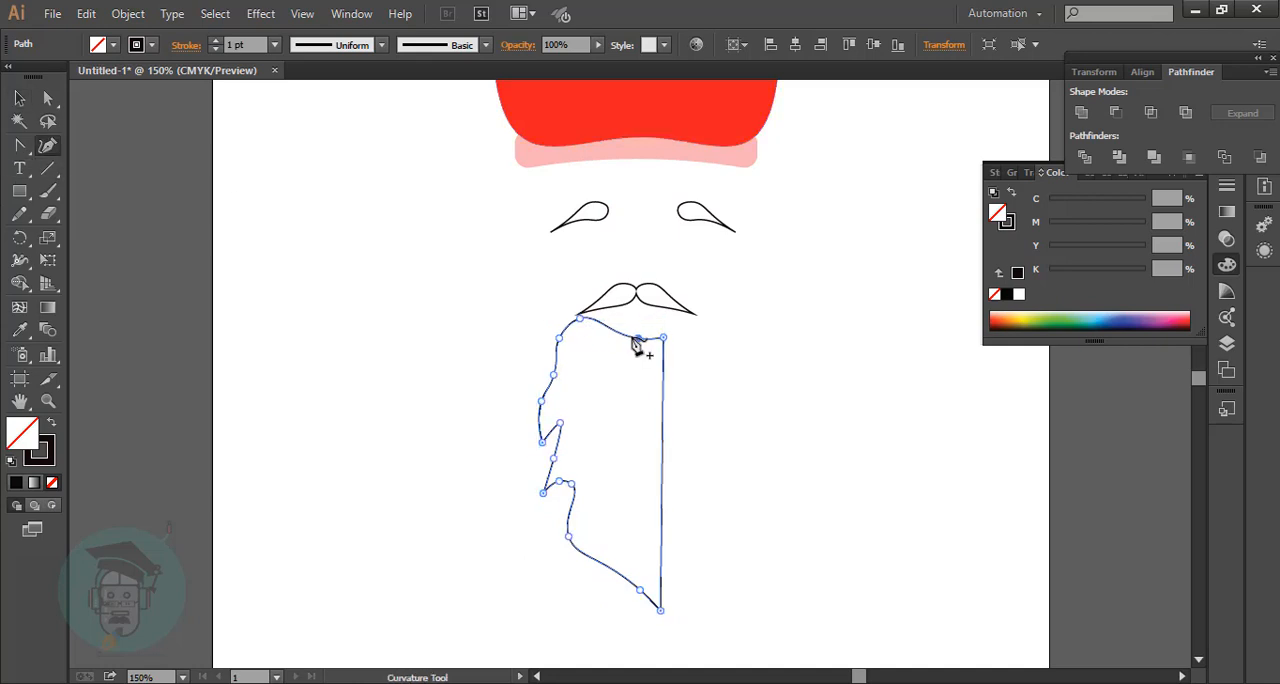
drag(628, 318, 648, 313)
drag(628, 318, 628, 314)
key(v)
Widen the moustache at both ends so that it spans farther across the top of the half beard.
drag(586, 266, 722, 322)
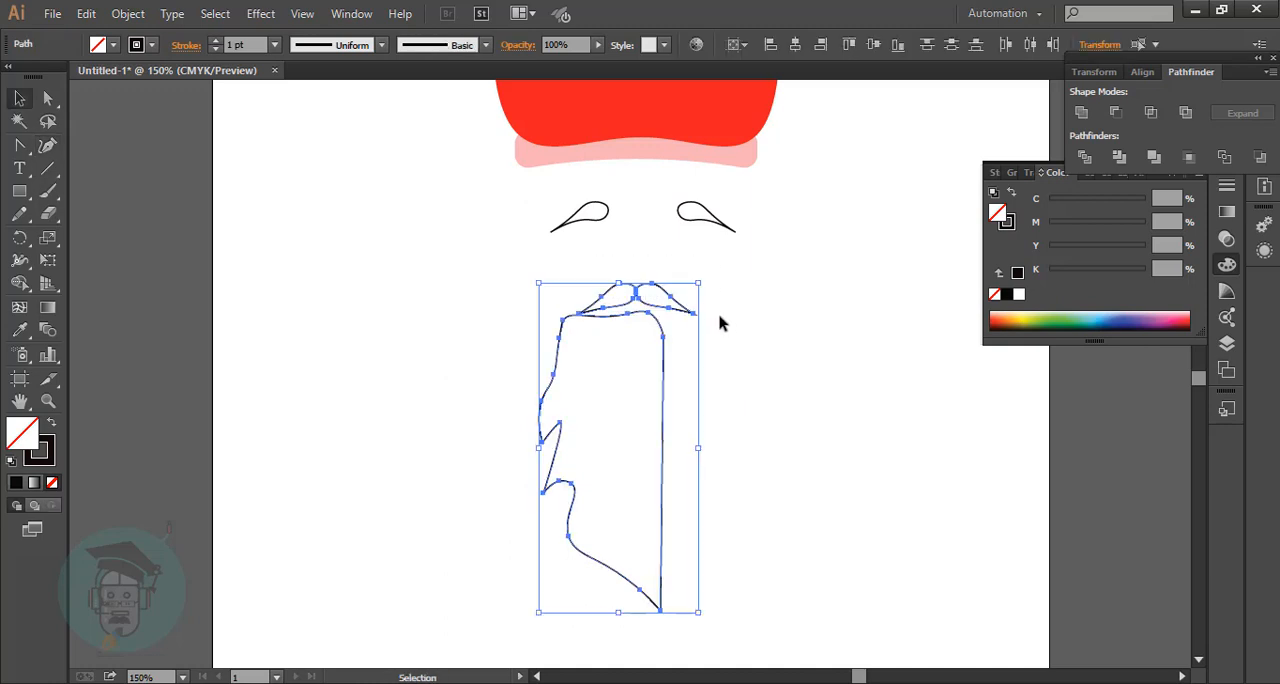
click(730, 303)
drag(613, 273, 762, 302)
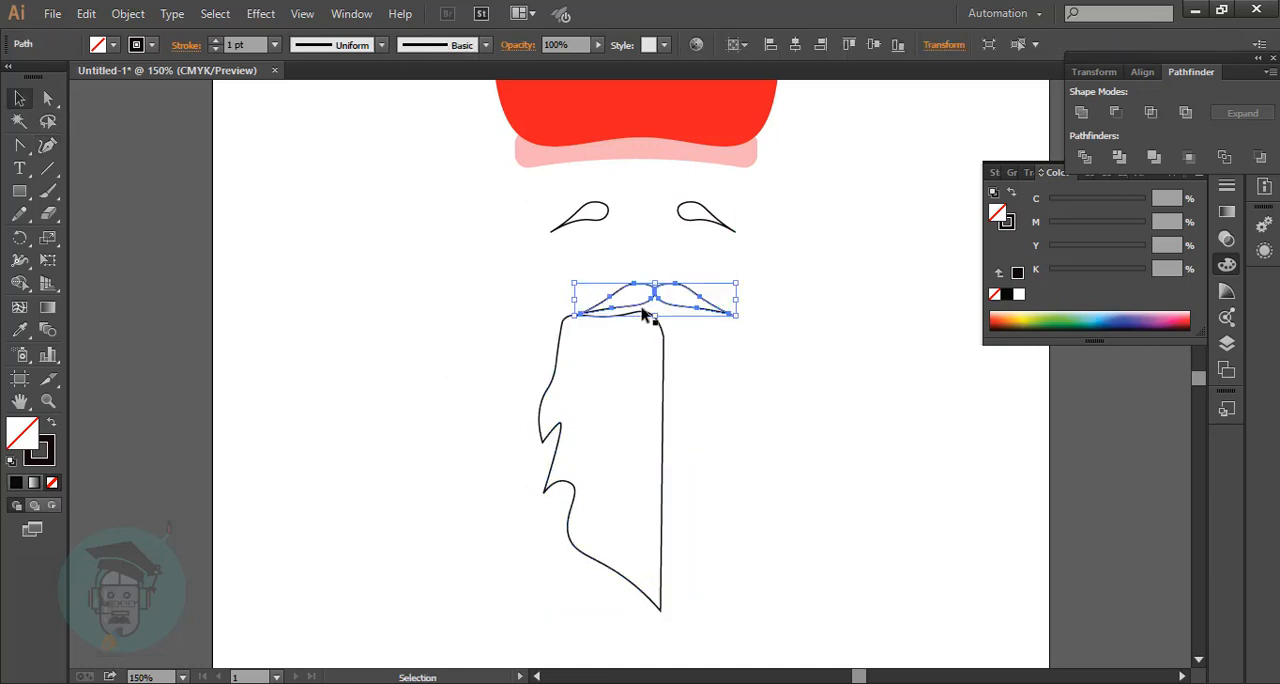
drag(577, 299, 554, 299)
drag(735, 301, 713, 301)
drag(554, 299, 557, 299)
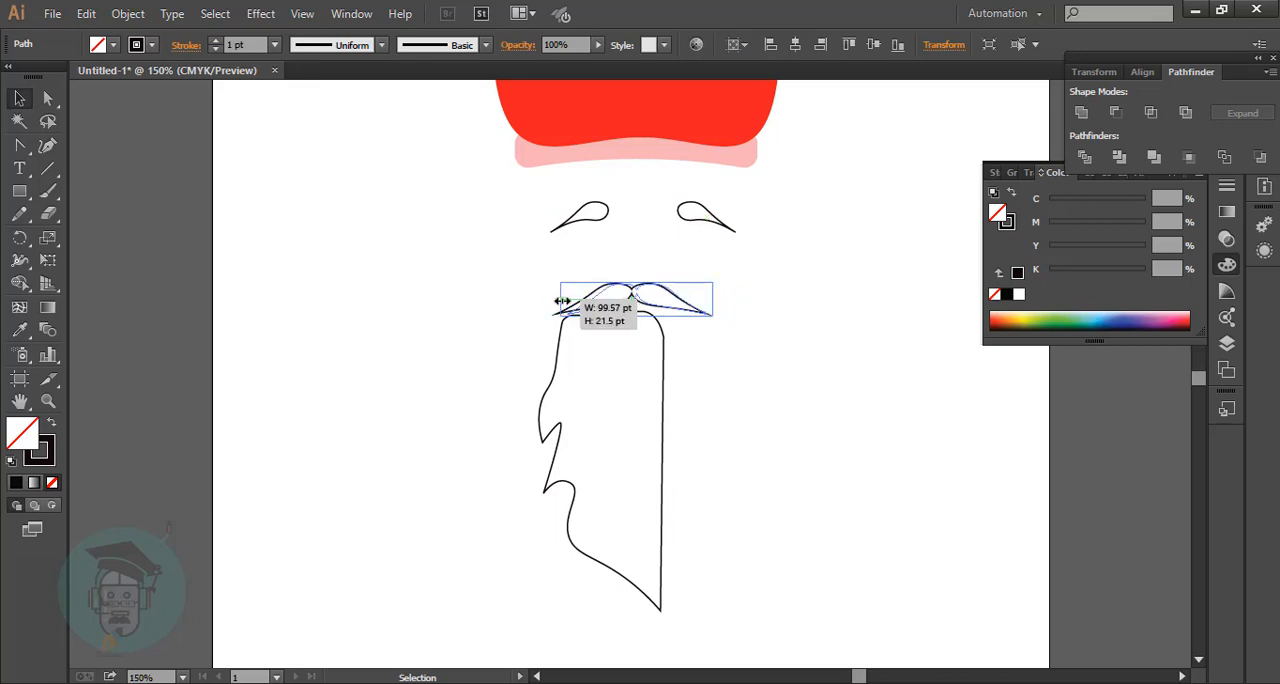
Nudge the half beard left and pull its rounded upper right corner in beneath the centre of the moustache.
click(817, 371)
click(663, 360)
click(57, 148)
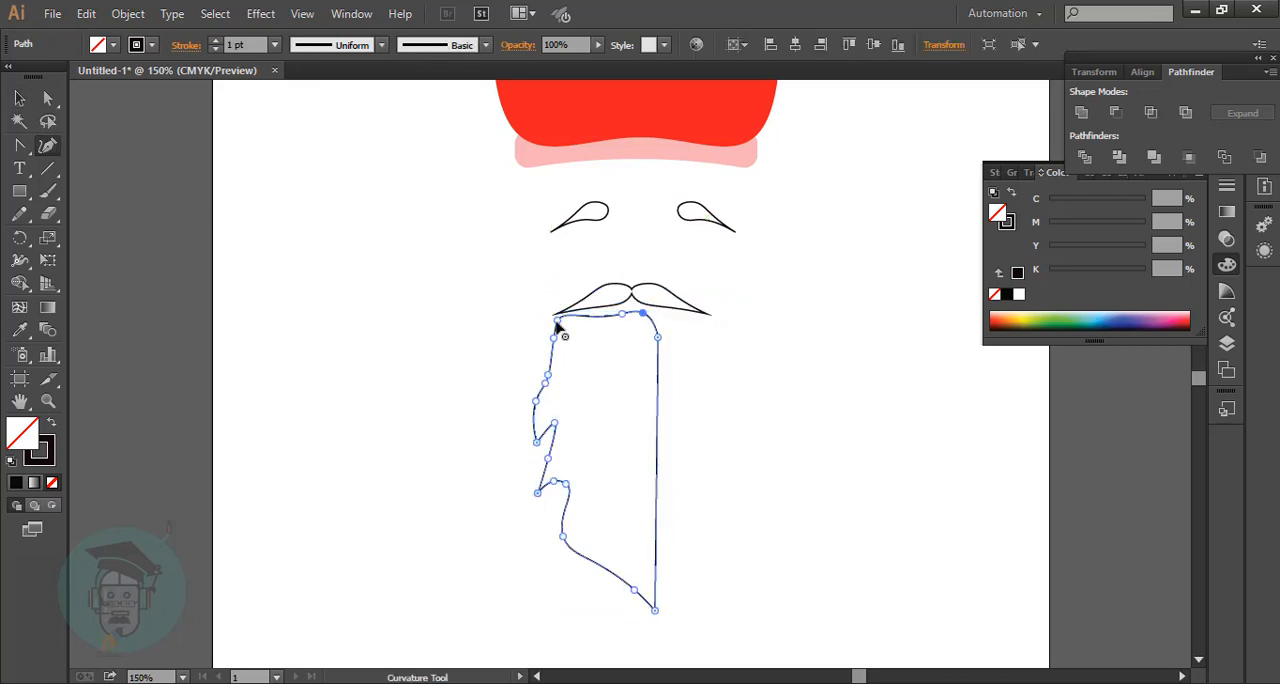
click(553, 320)
drag(657, 337, 637, 350)
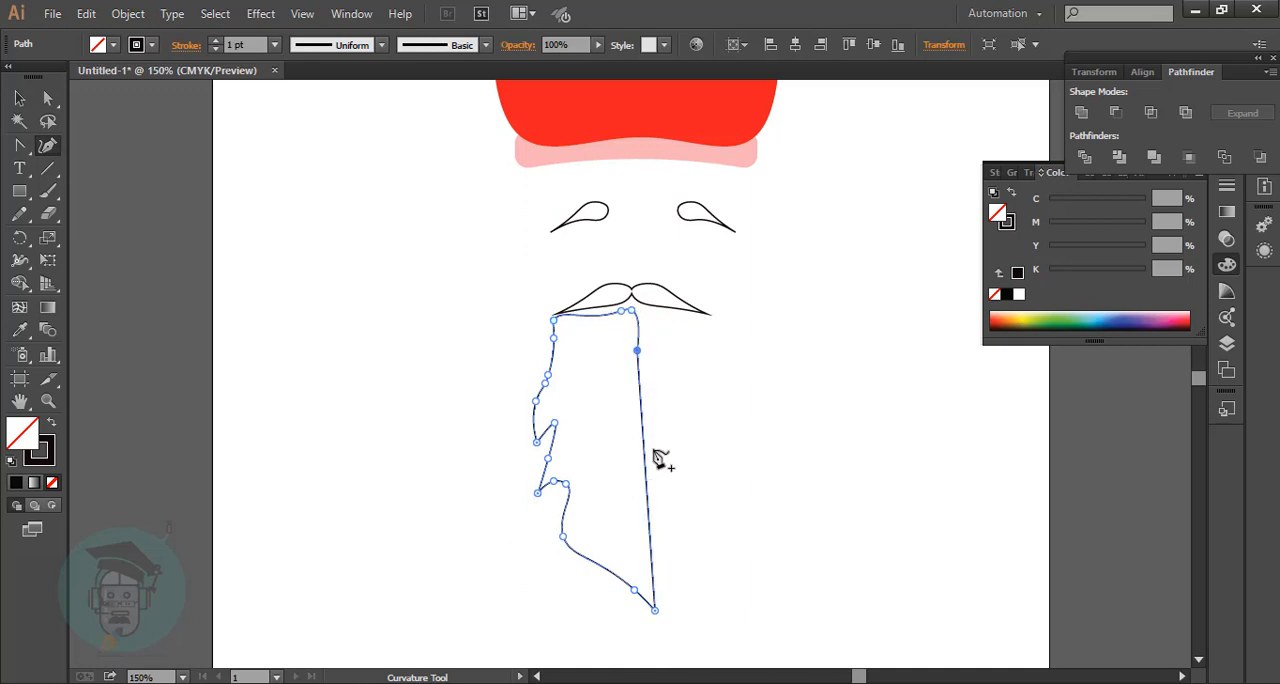
click(609, 315)
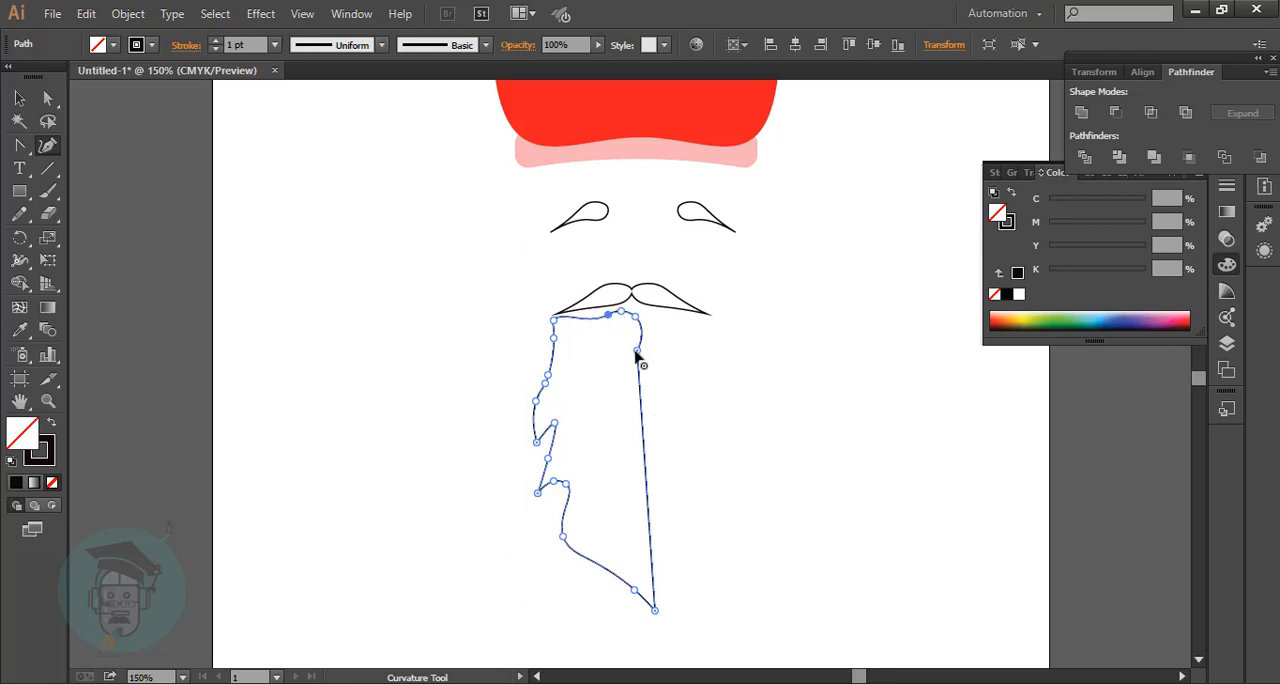
Straighten the half beard's right edge with added curve points and shift its bottom tip slightly inward.
click(647, 421)
drag(654, 608, 644, 608)
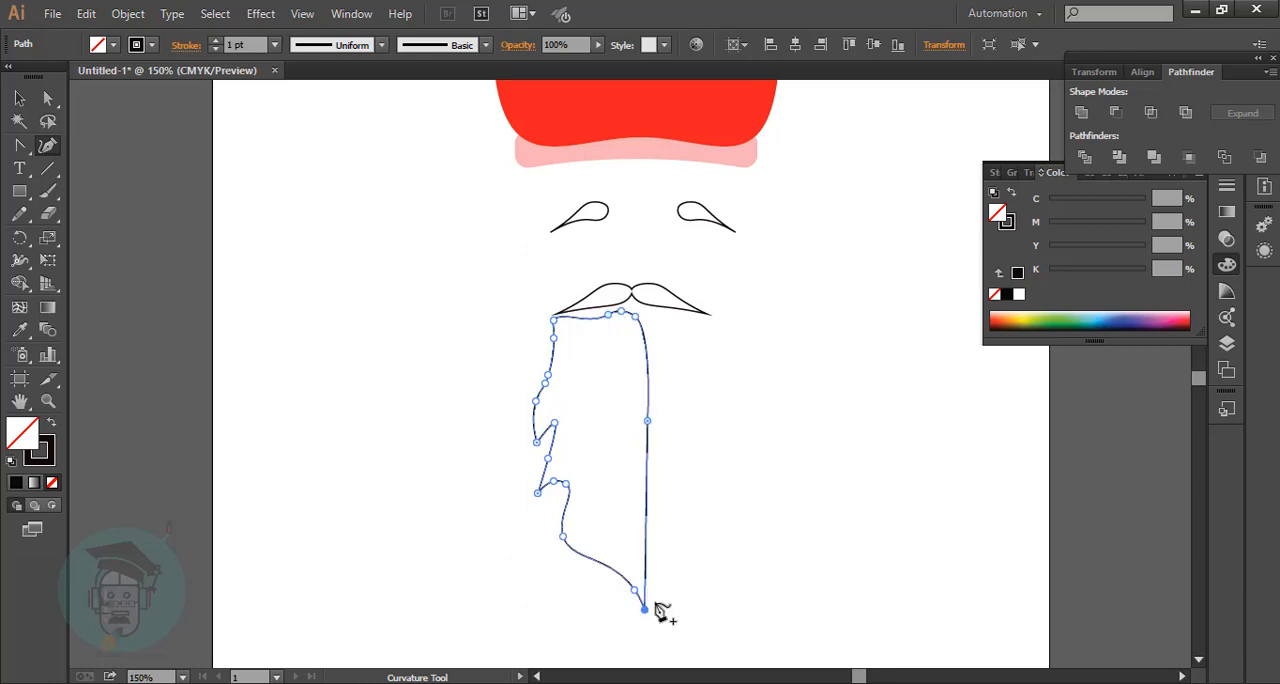
click(643, 366)
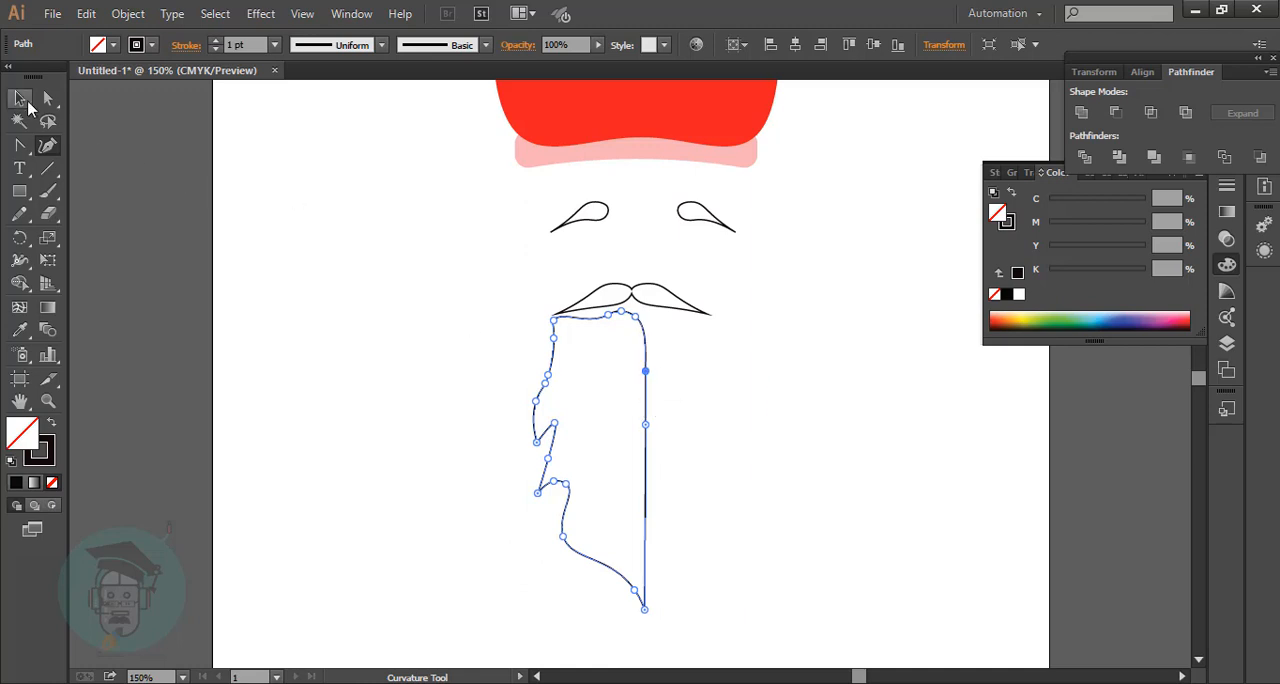
Duplicate the half beard onto the blank area to its left.
click(20, 98)
click(671, 484)
drag(650, 472, 416, 408)
right_click(416, 408)
mouse_move(460, 423)
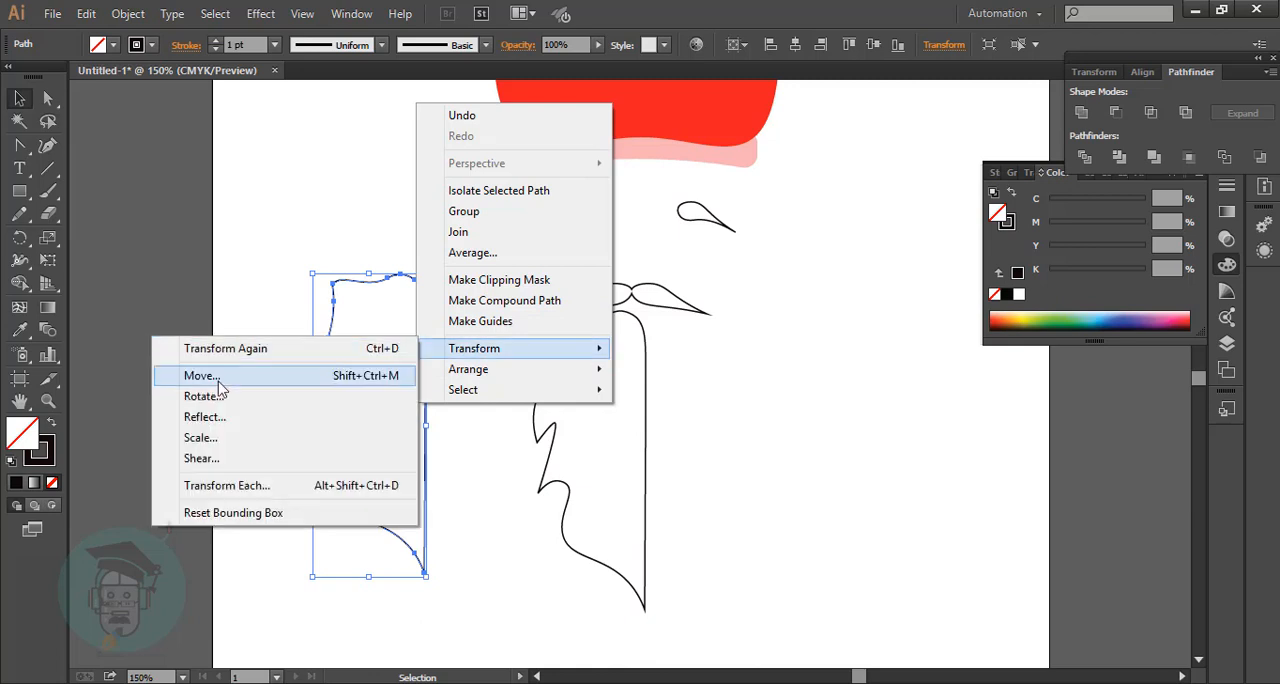
click(222, 488)
click(775, 580)
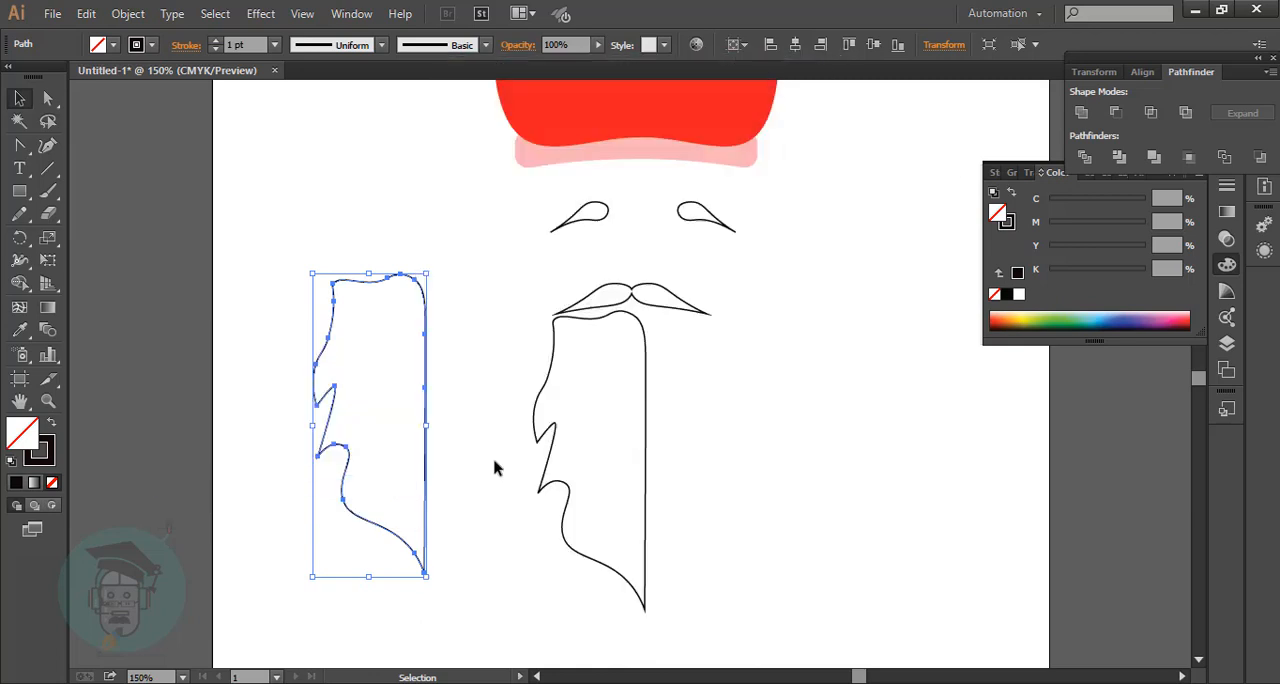
Reflect the duplicate horizontally and place it against the straight edge of the original half beard.
right_click(418, 412)
mouse_move(470, 362)
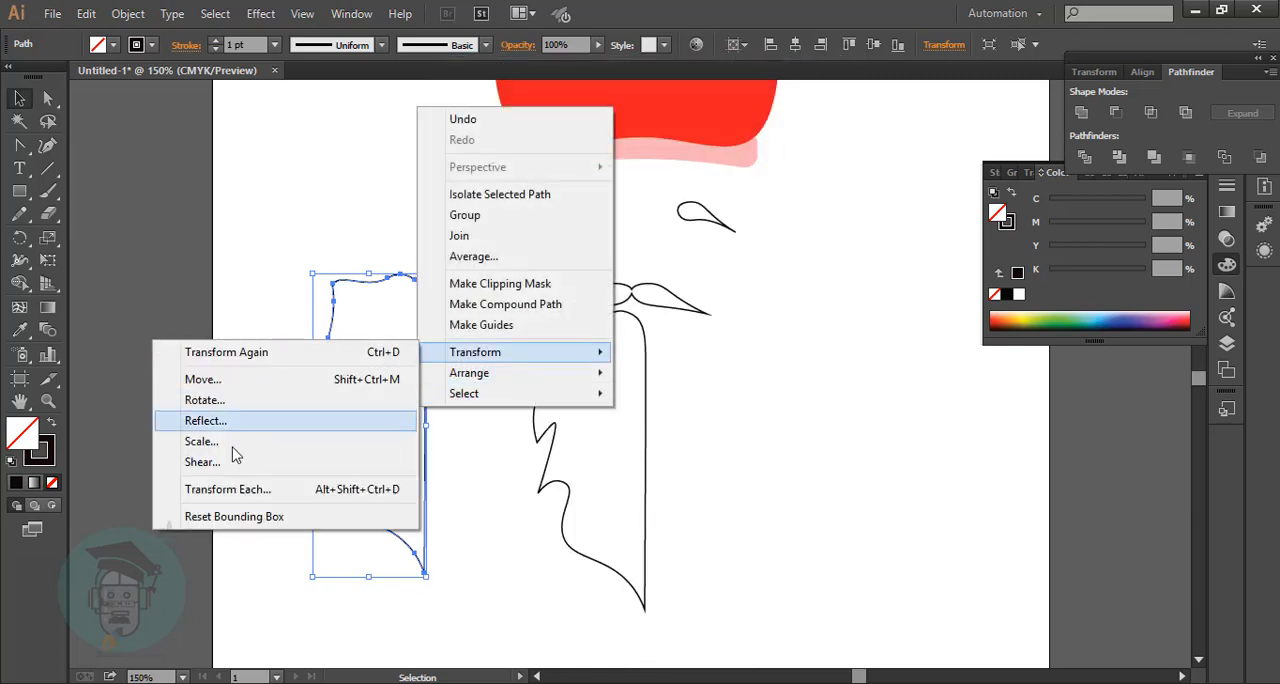
click(215, 420)
click(353, 450)
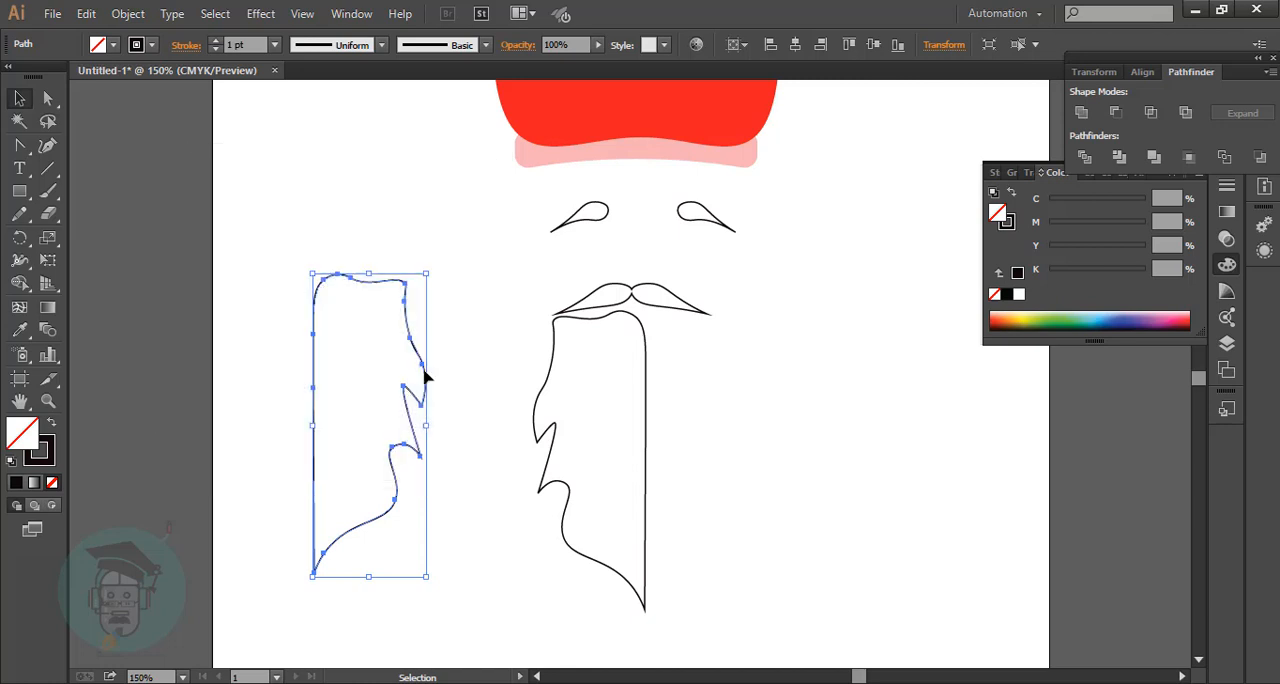
drag(423, 375, 751, 400)
click(806, 386)
Try to merge the two beard halves across their centre seam with the Shape Builder.
drag(522, 420, 844, 583)
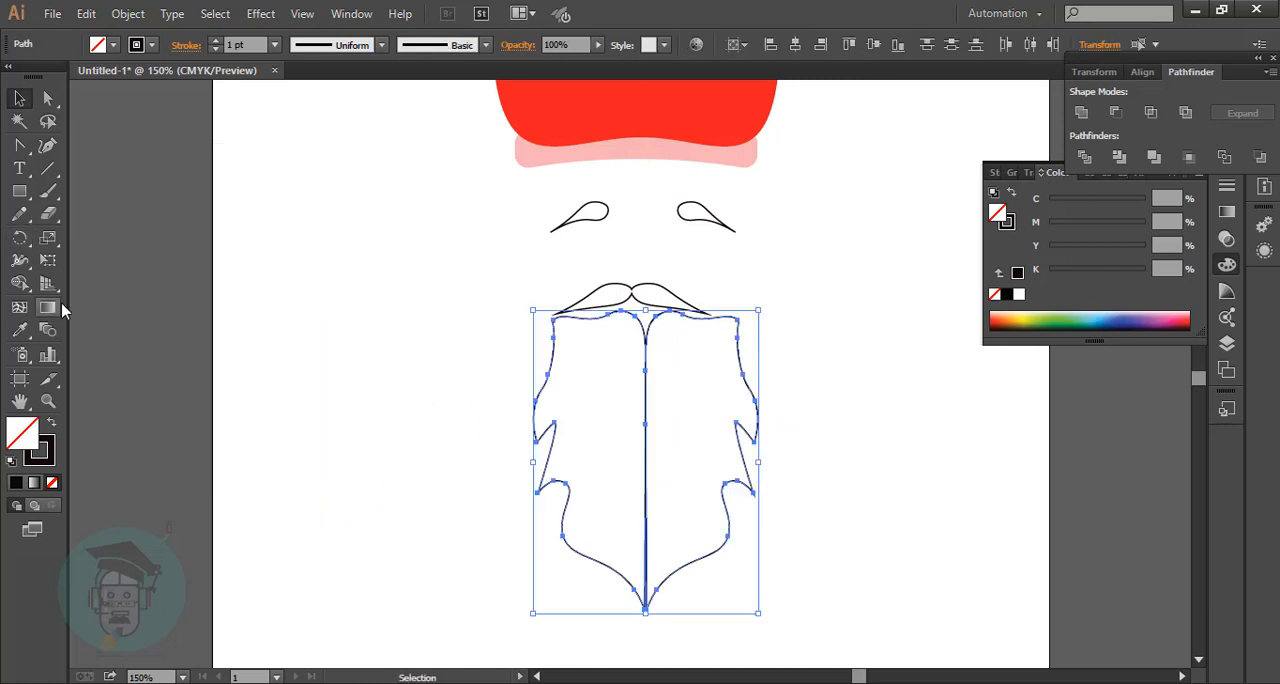
click(19, 283)
mouse_move(620, 370)
mouse_down()
mouse_move(695, 370)
mouse_move(657, 419)
mouse_move(665, 484)
mouse_up()
drag(644, 567, 669, 566)
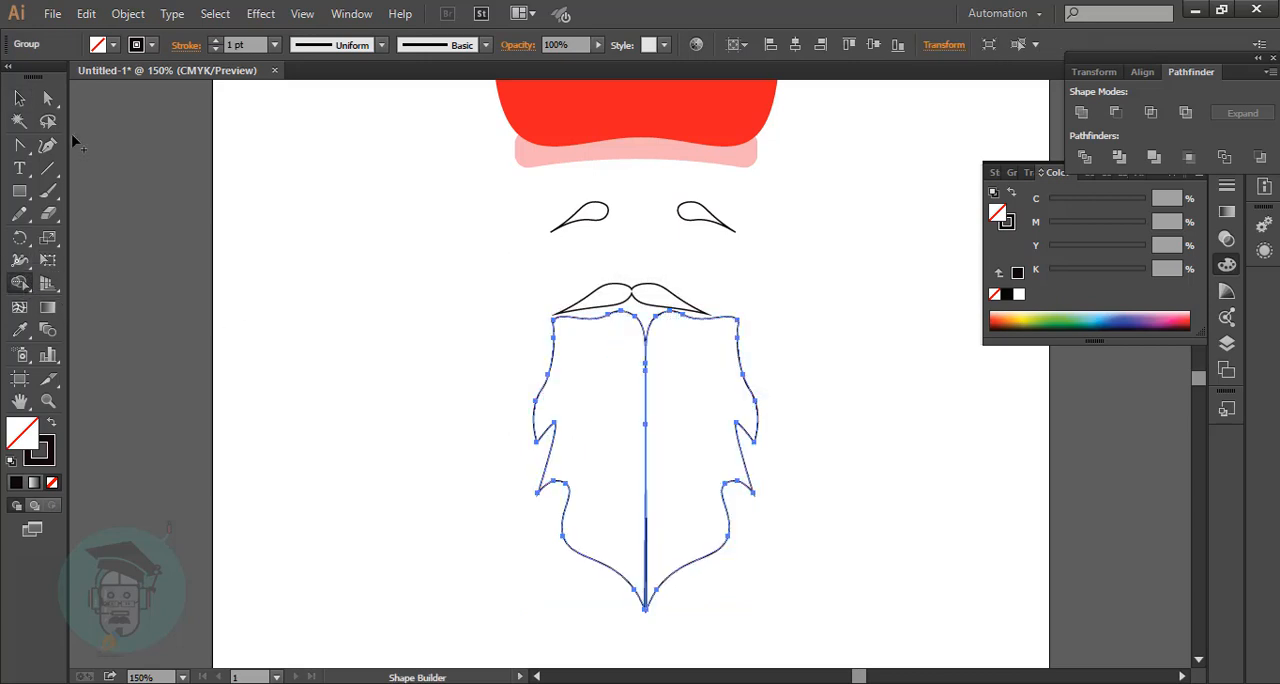
key(v)
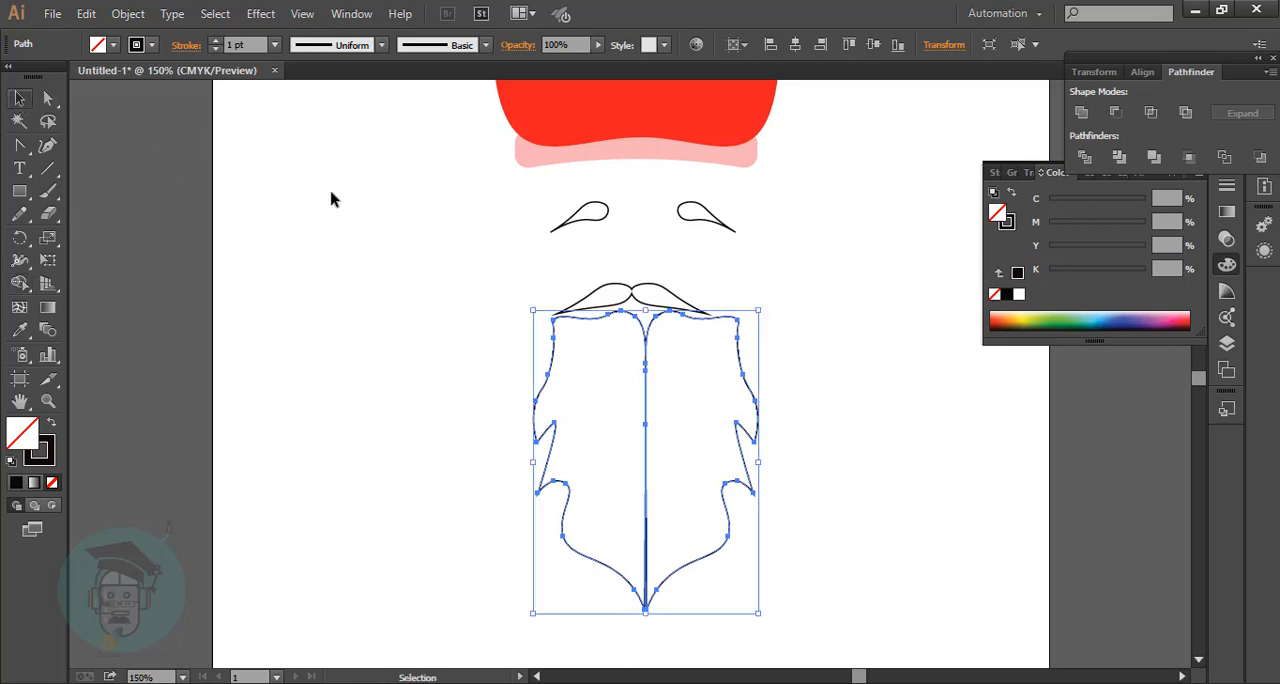
Move both beard halves down and slightly left so they sit centred below the moustache.
click(509, 396)
click(726, 531)
drag(650, 466, 639, 480)
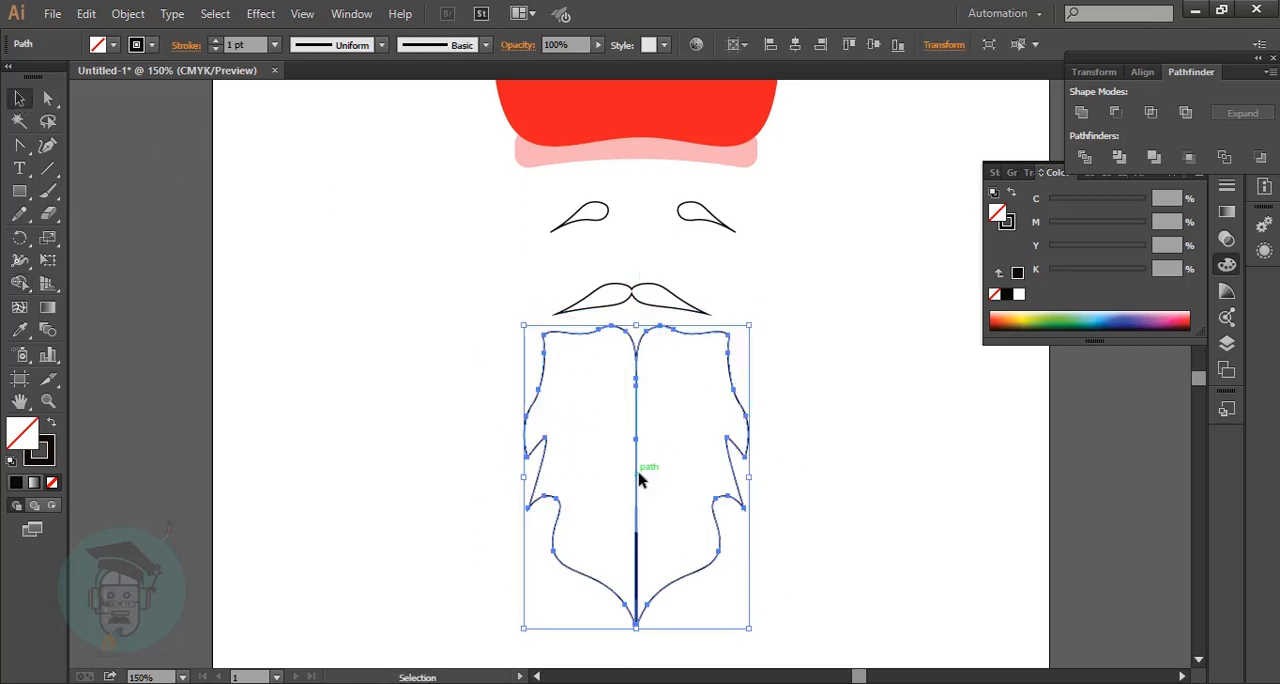
click(852, 490)
Reshape the curve points at the beard's top centre notch so the two halves close together.
drag(491, 337, 812, 579)
drag(19, 191, 167, 152)
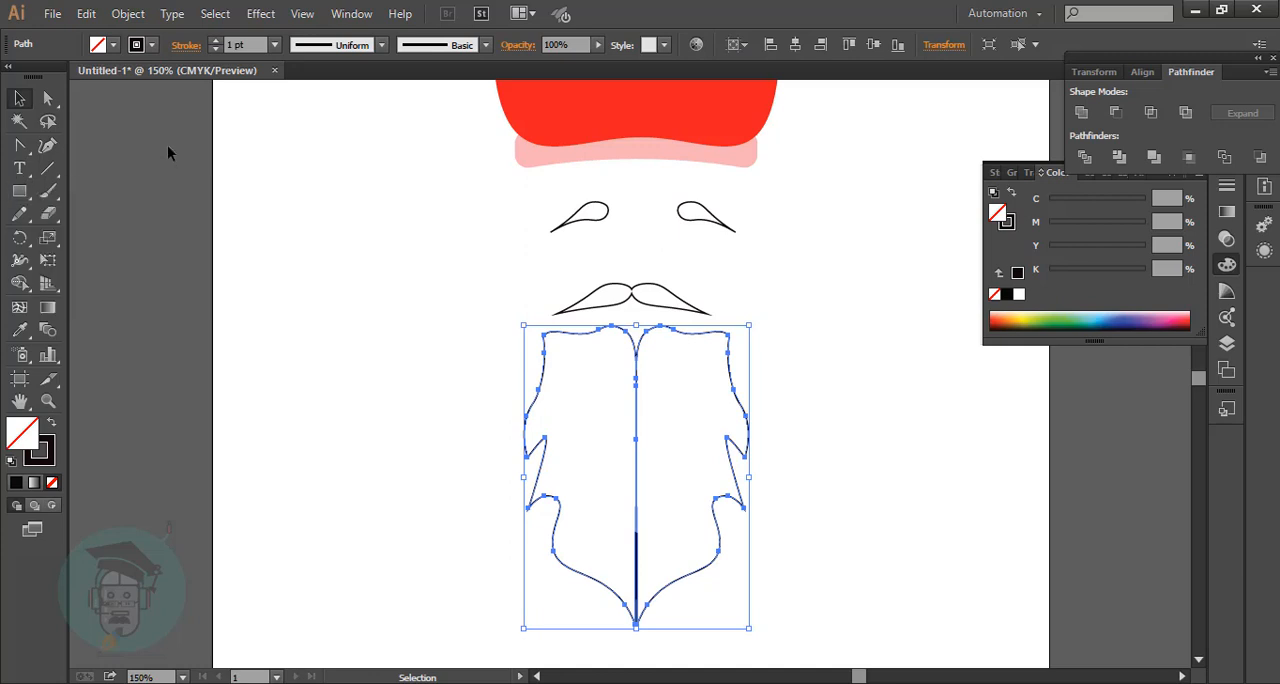
click(47, 145)
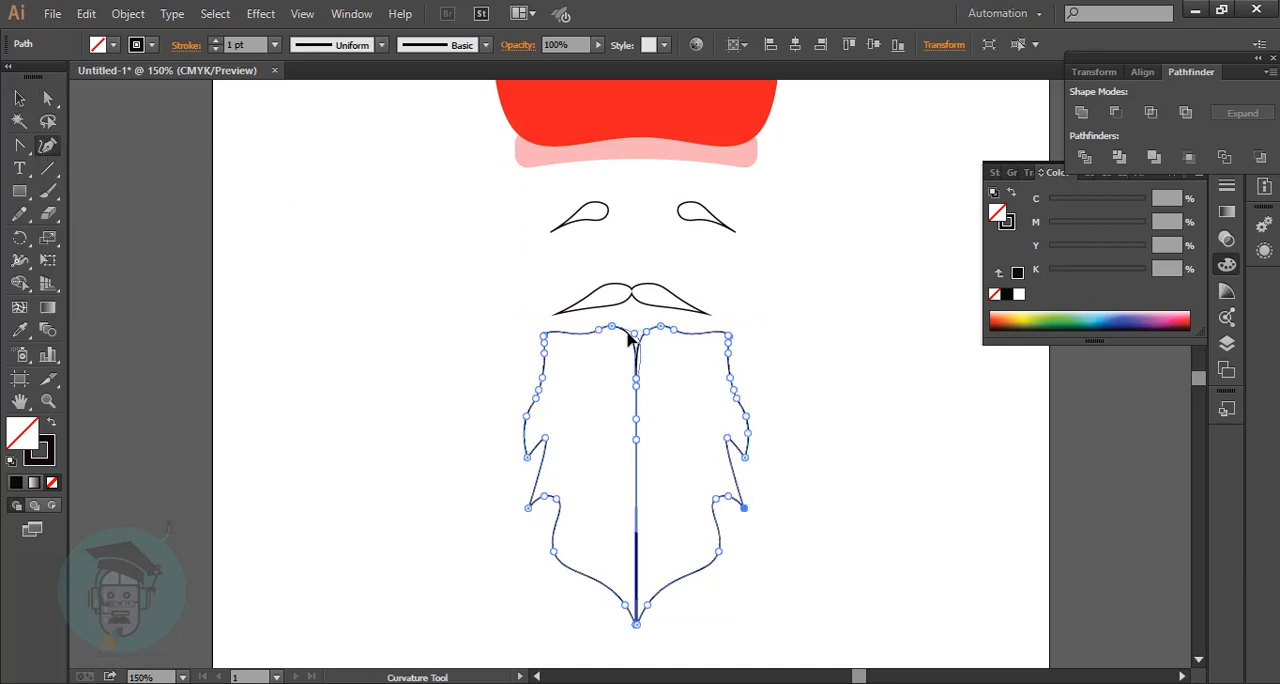
click(637, 333)
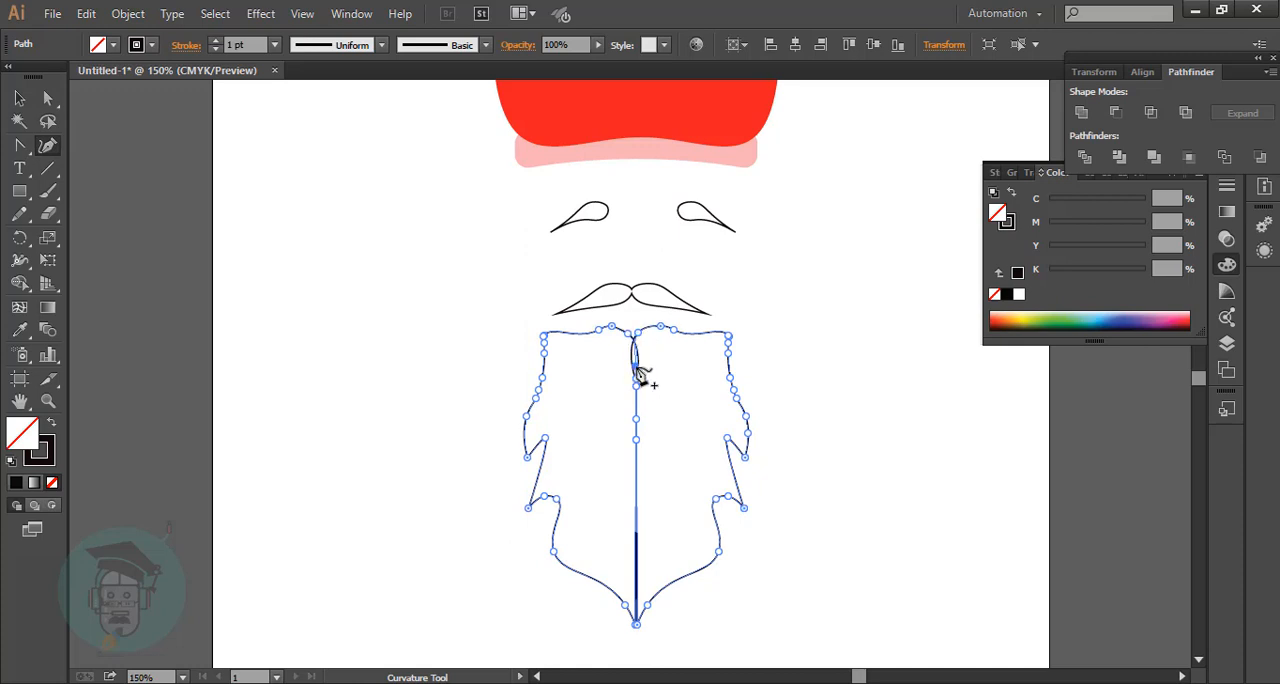
Swap the beard's fill and stroke so it has a solid black fill and no outline.
scroll(666, 403, down, 3)
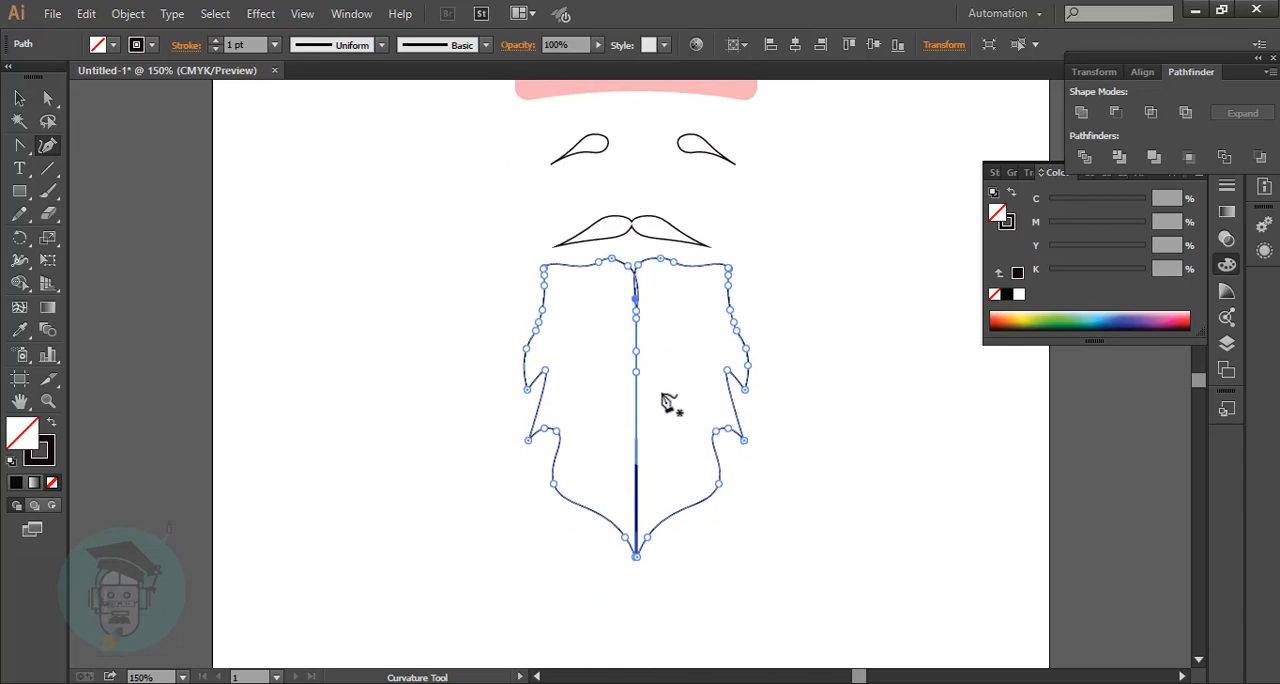
click(53, 424)
click(19, 98)
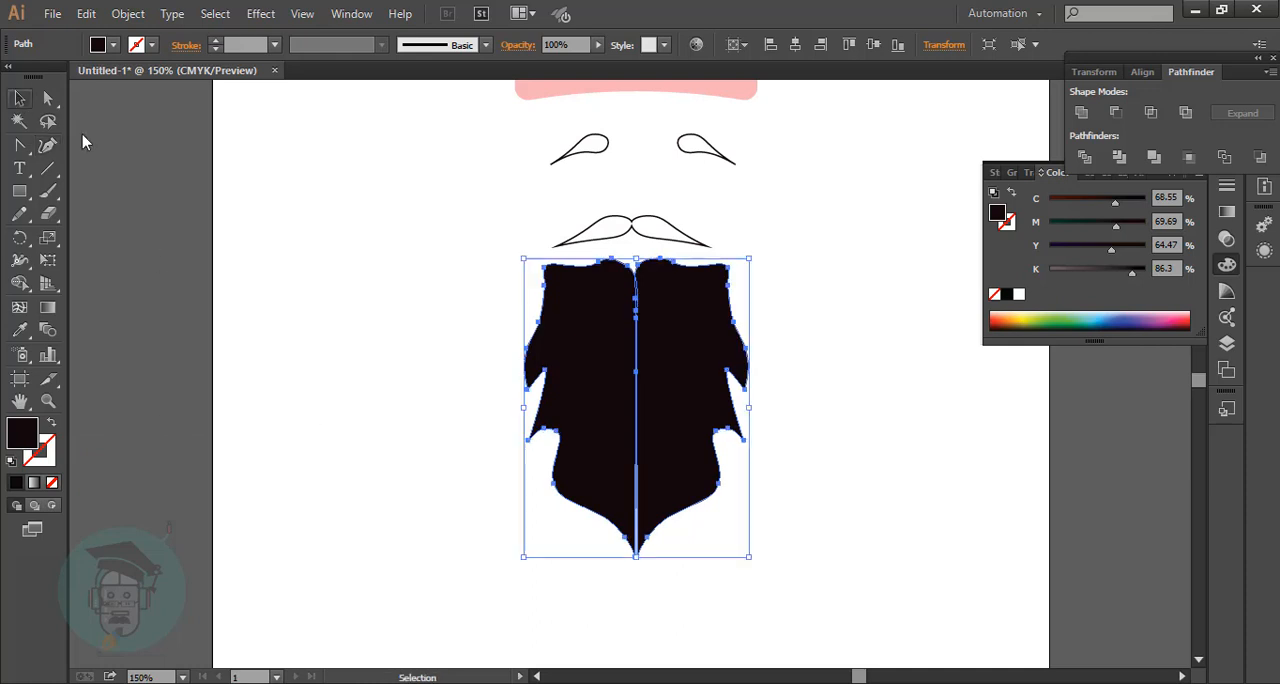
click(130, 160)
click(657, 368)
right_click(616, 334)
click(683, 463)
click(826, 385)
click(831, 395)
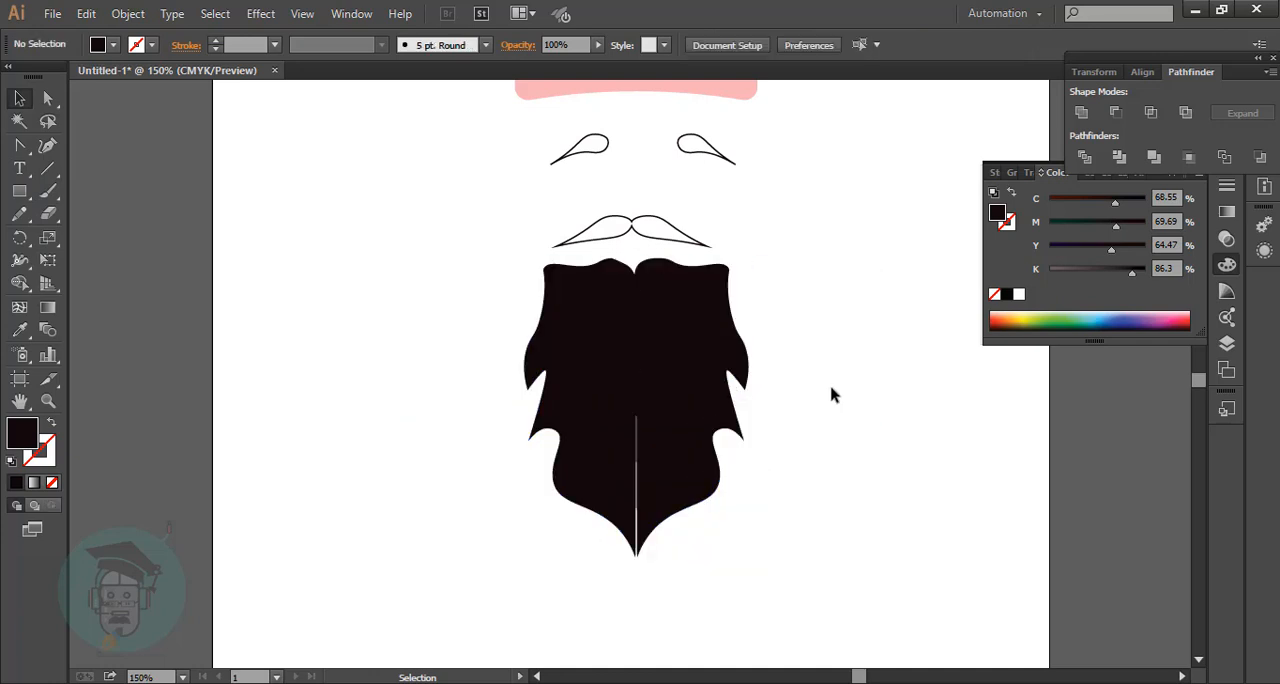
drag(424, 300, 757, 582)
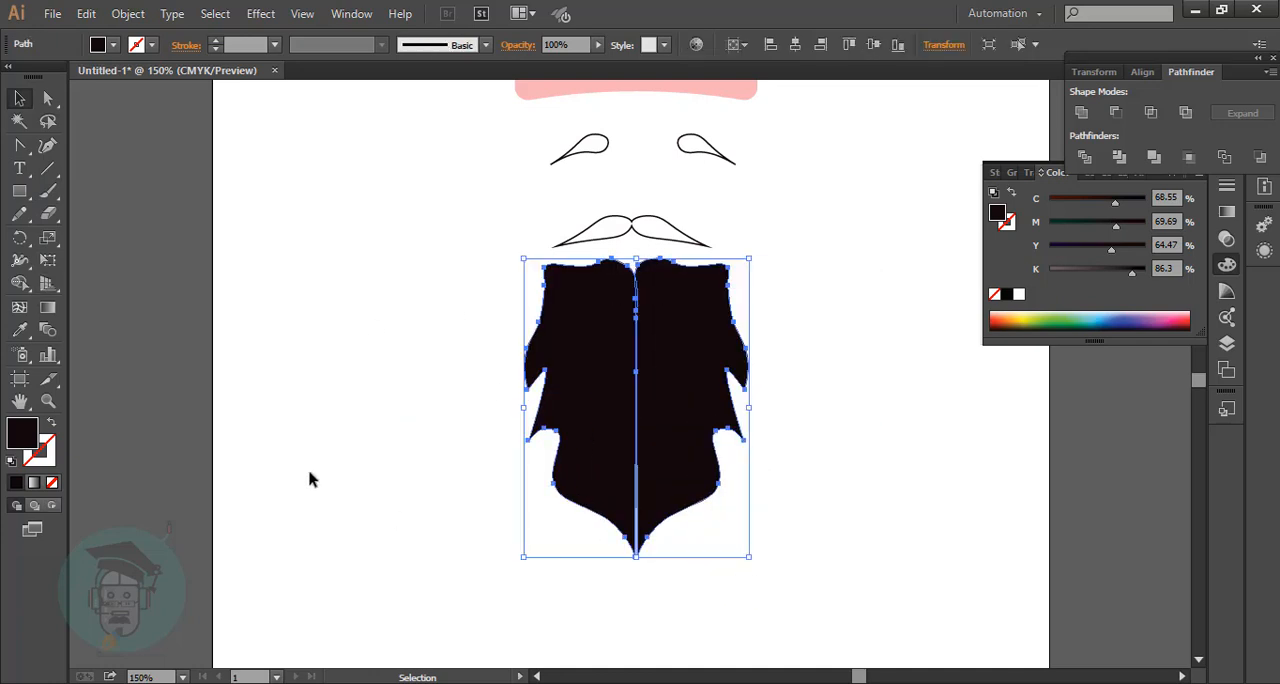
click(1038, 507)
click(678, 453)
Draw a black rectangle over the beard's centre seam and extend its bottom edge into a point matching the beard tip.
click(19, 191)
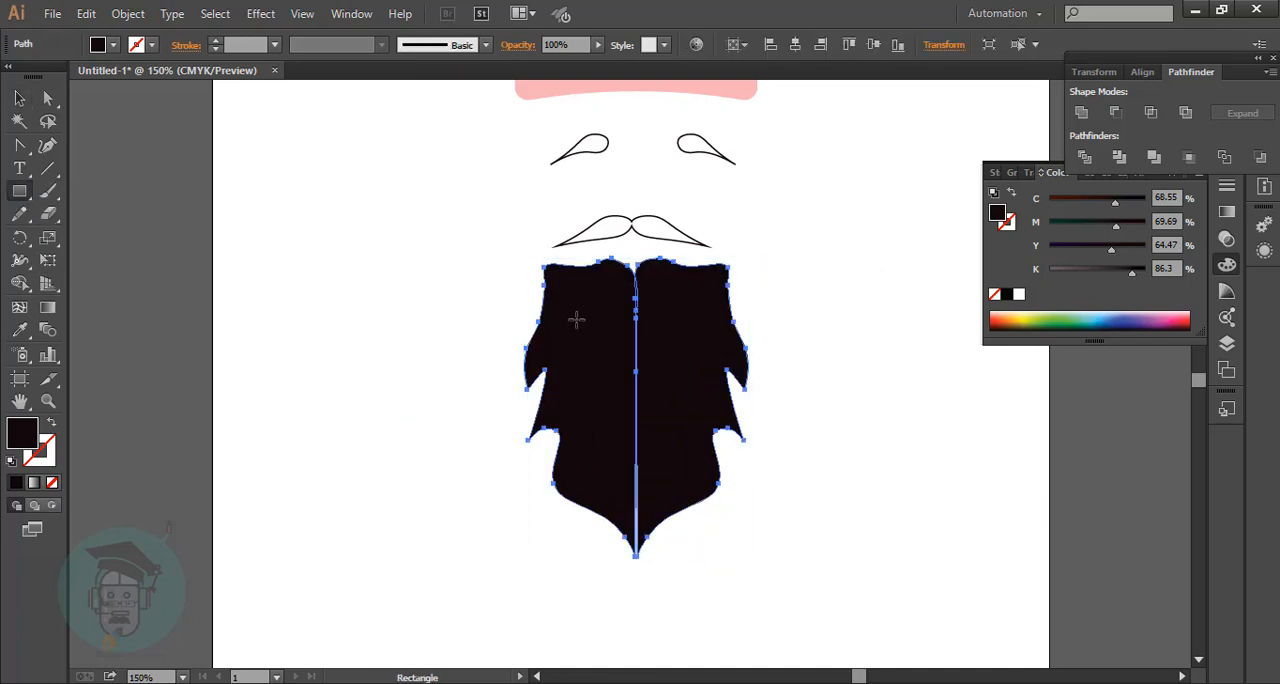
drag(591, 303, 661, 522)
click(47, 145)
click(613, 521)
click(662, 514)
double_click(636, 554)
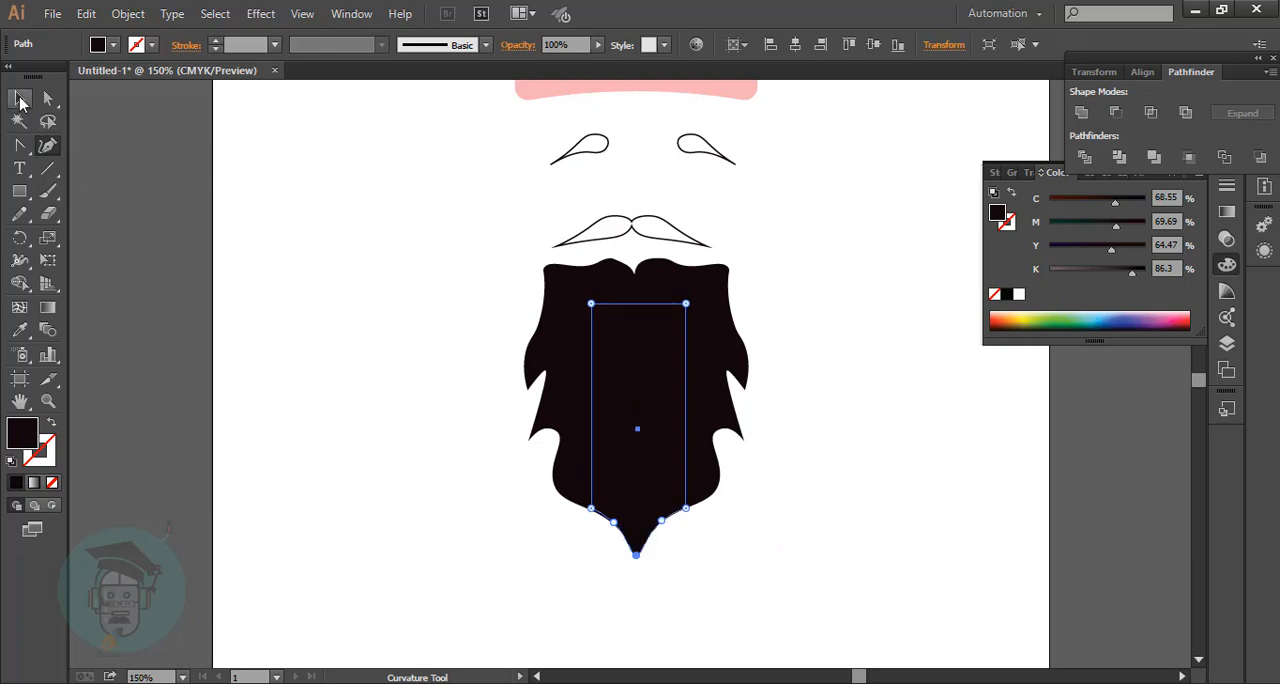
Unite the beard halves and the seam-covering shape into one shape with Pathfinder.
click(20, 100)
drag(451, 295, 783, 561)
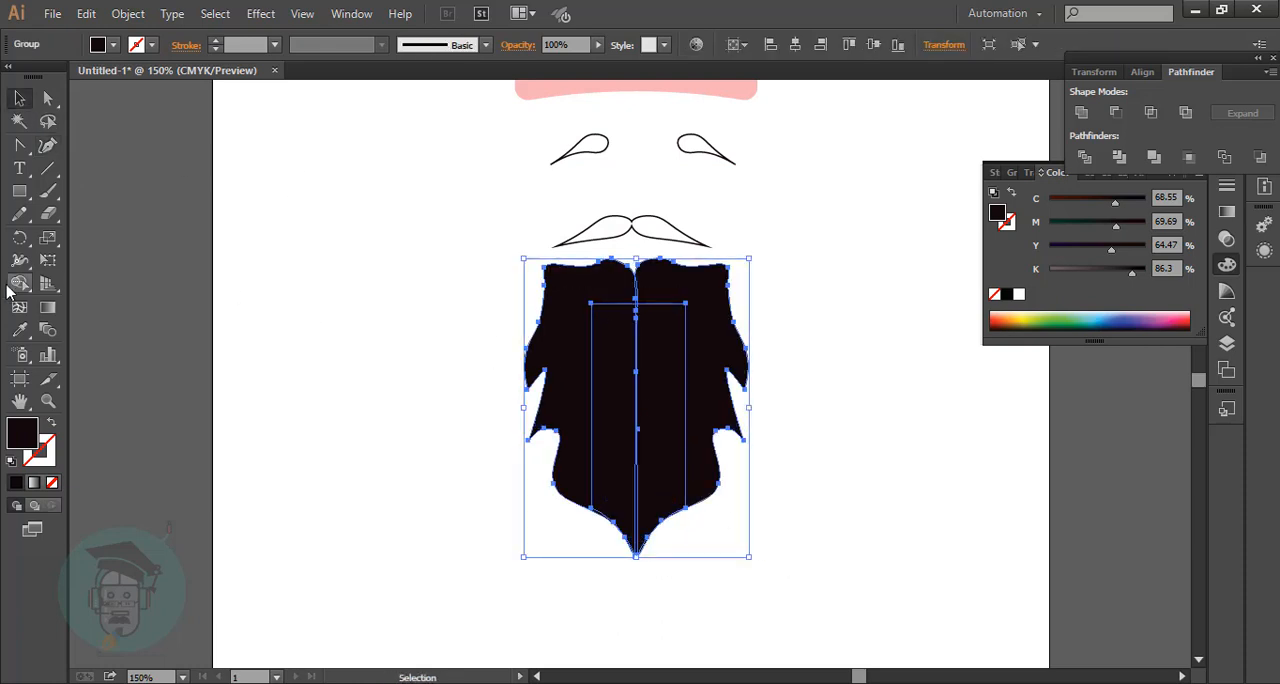
click(1081, 112)
click(889, 286)
Recolour the beard with a pale pink fill of C 0.74, M 14.61, Y 3.62, K 0.
scroll(868, 321, up, 3)
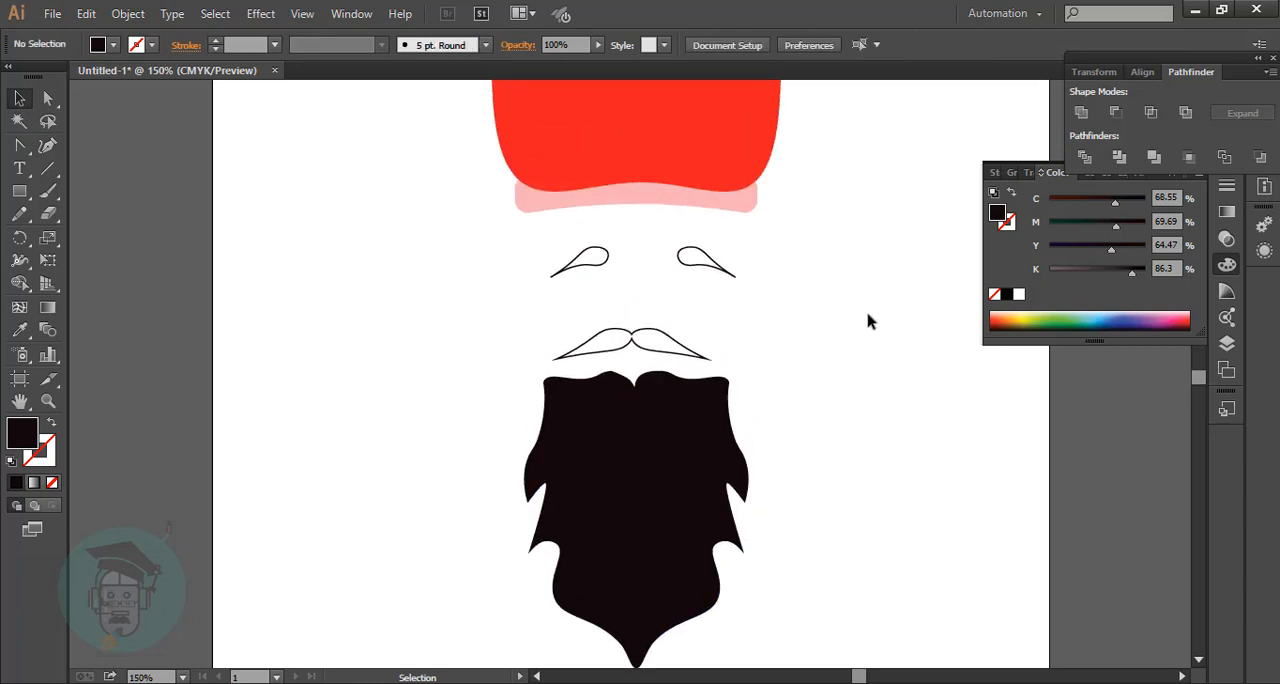
scroll(868, 321, up, 5)
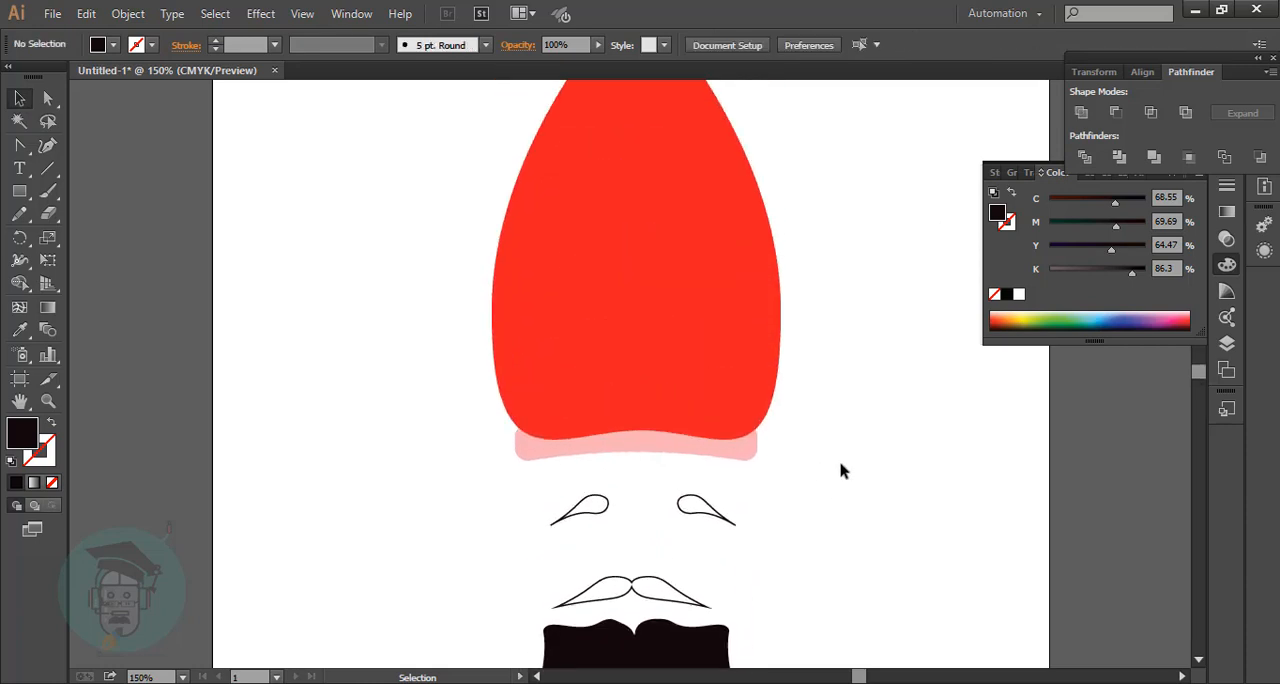
scroll(834, 506, up, 1)
scroll(834, 506, down, 3)
key(ctrl+minus)
key(ctrl+minus)
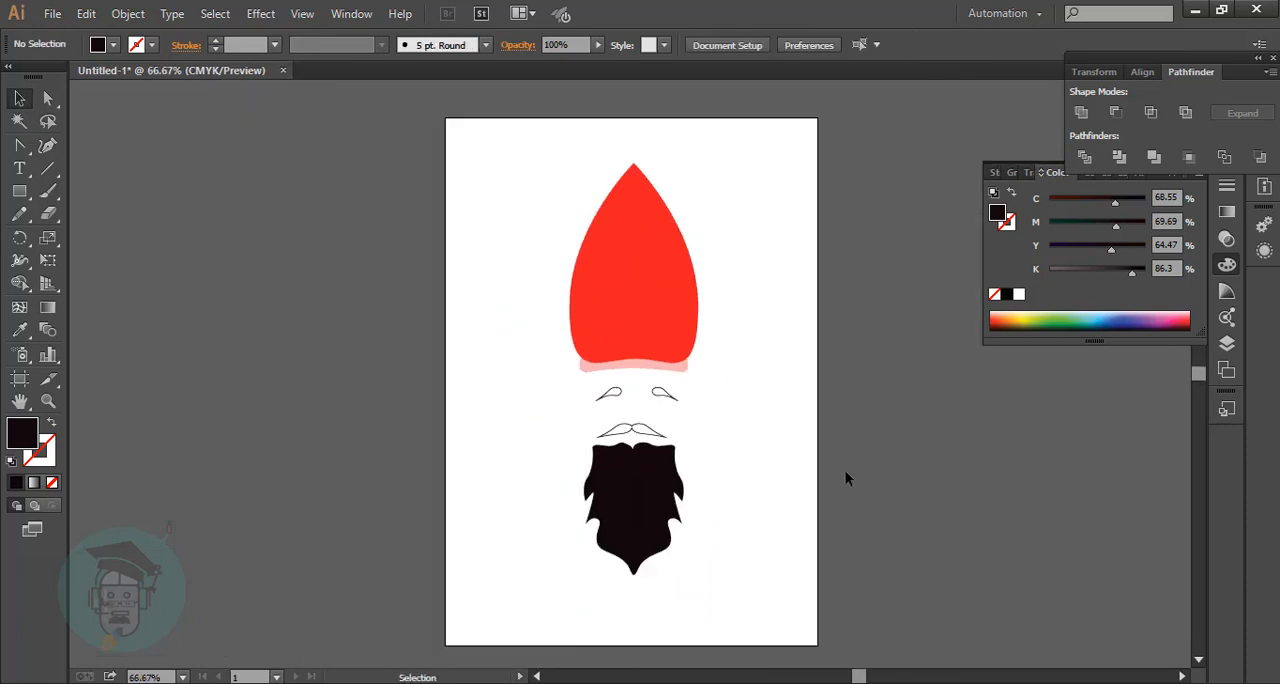
click(633, 500)
double_click(22, 432)
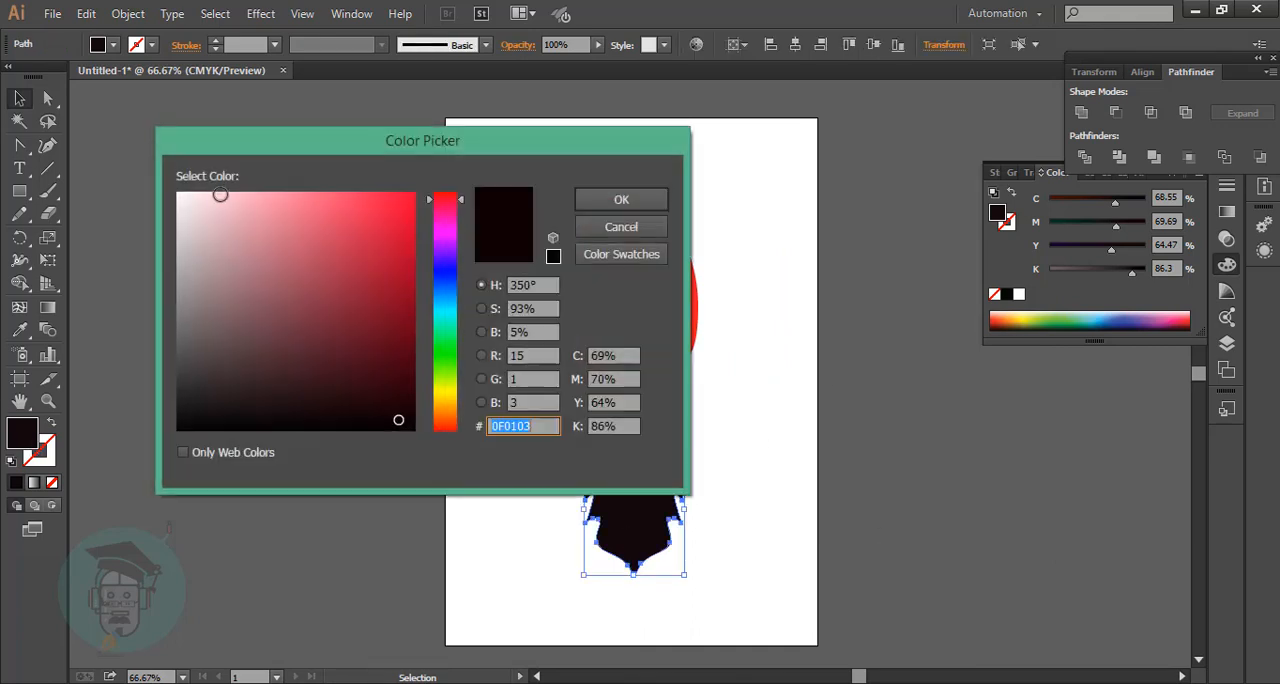
click(204, 196)
key(Return)
click(749, 452)
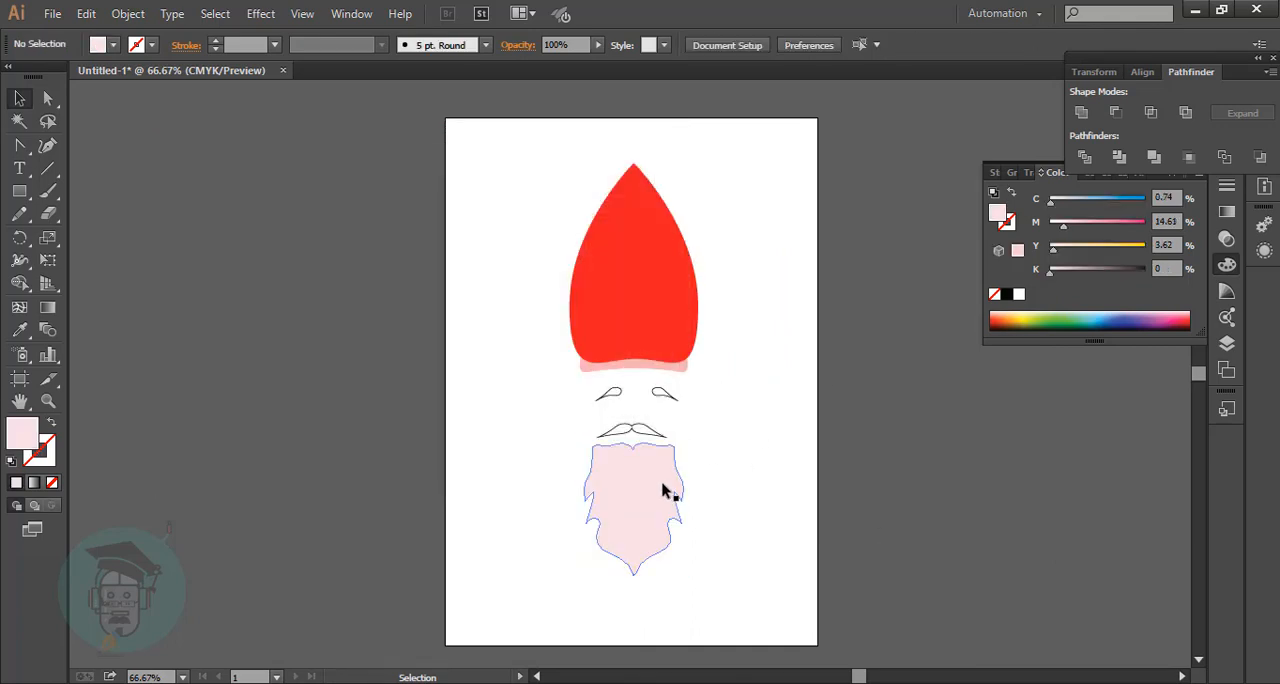
Set the beard's fill to the very light pink F7E8EB.
click(663, 491)
double_click(22, 436)
click(197, 197)
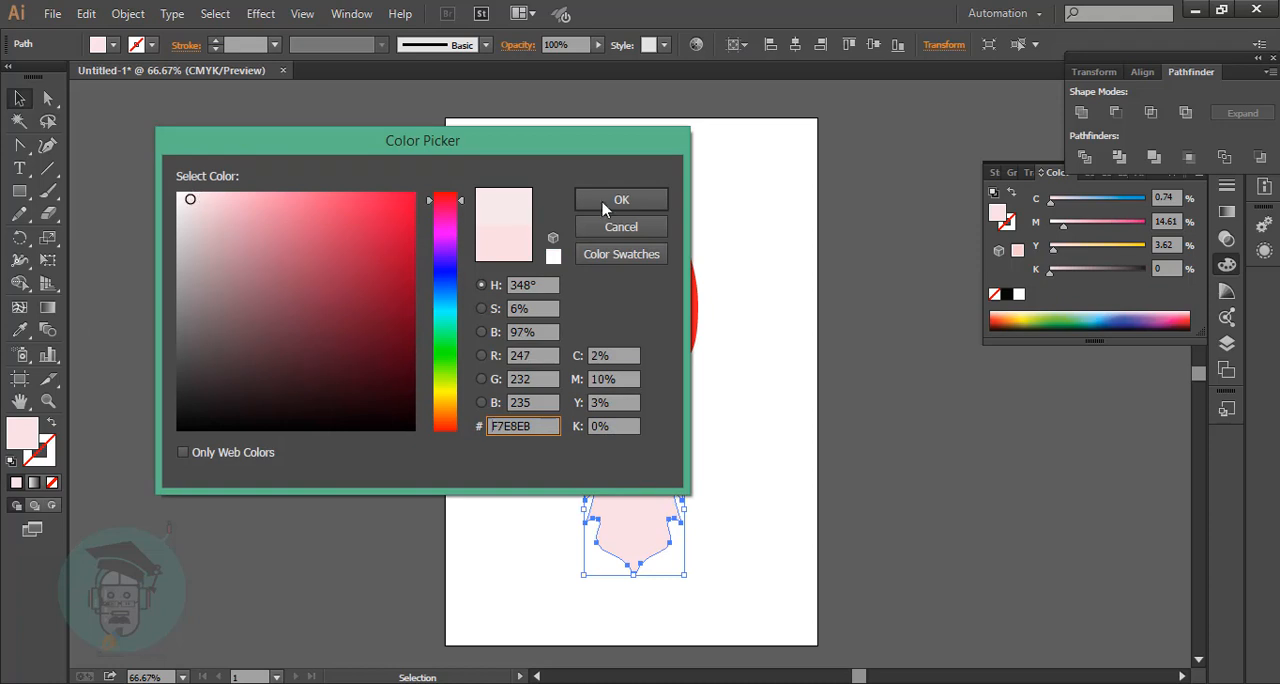
click(604, 204)
click(773, 479)
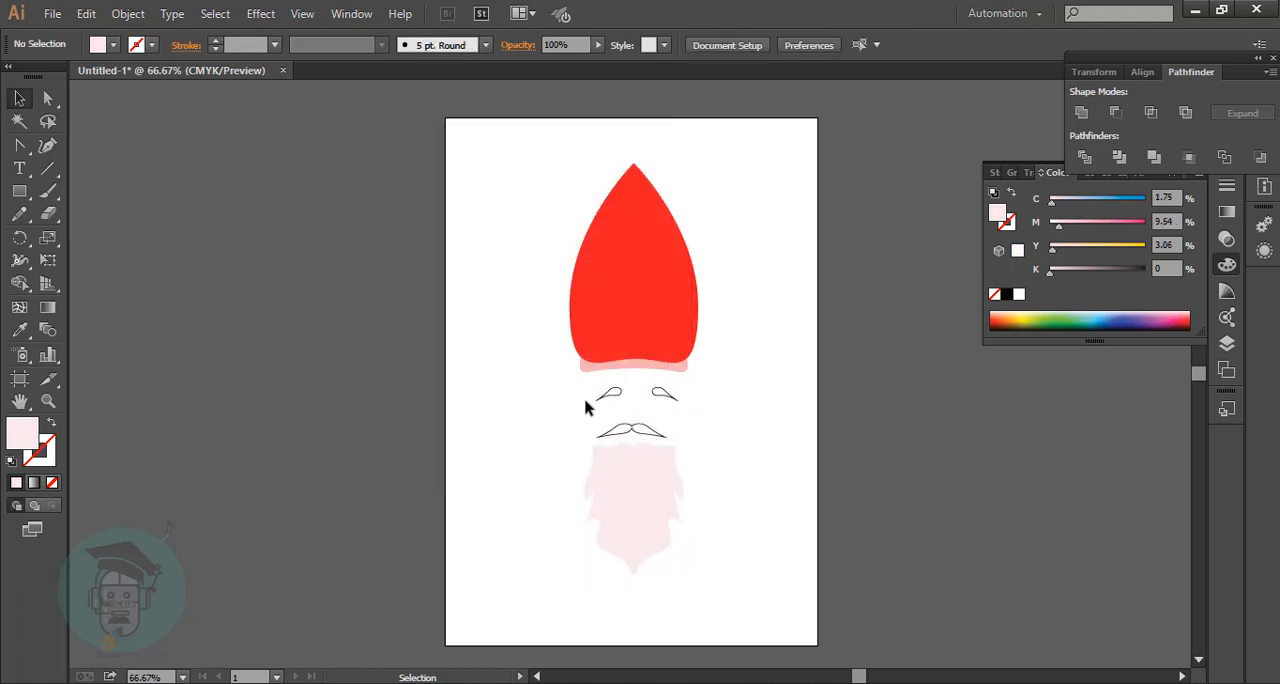
Apply the beard's light pink fill without outline to both eyebrows and the moustache using the Eyedropper.
drag(588, 384, 682, 441)
key(i)
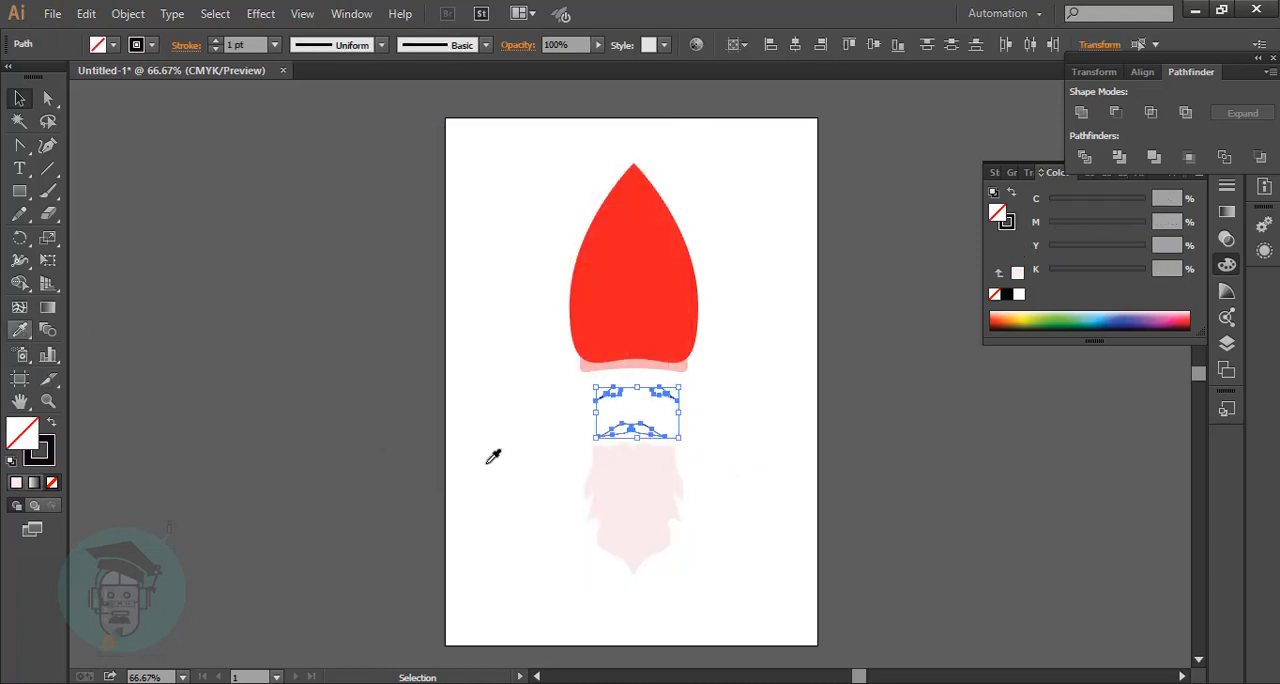
click(645, 491)
key(v)
click(897, 533)
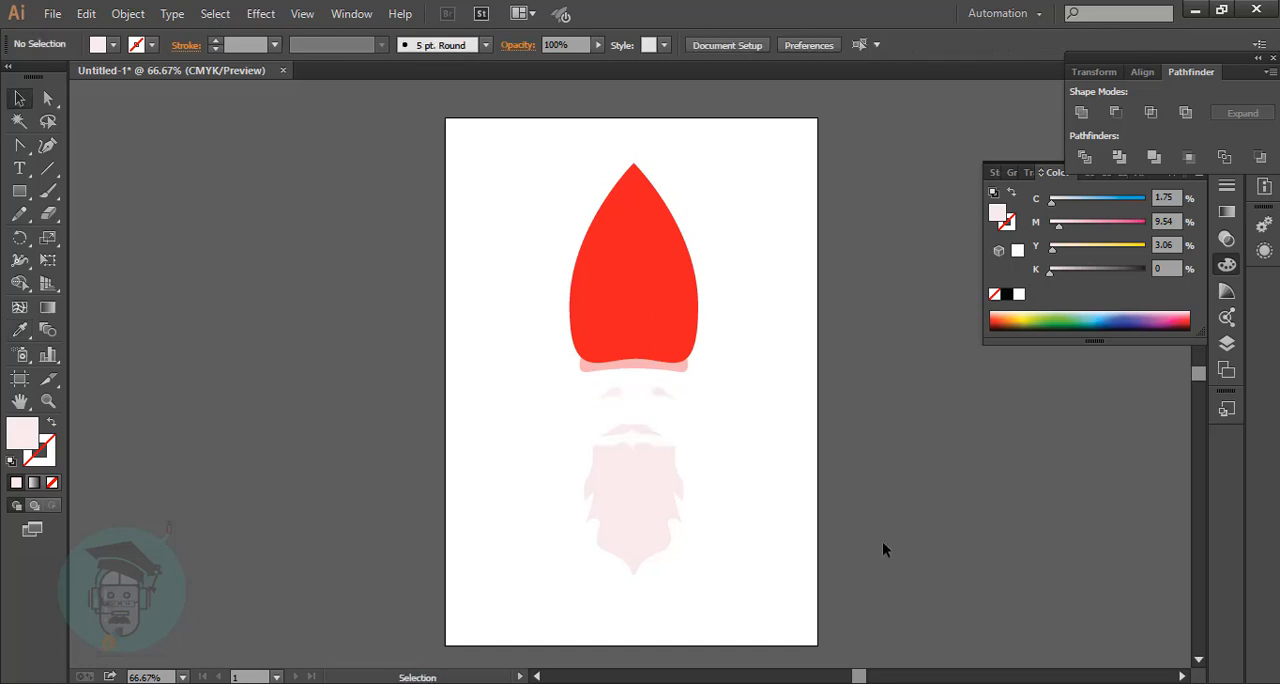
drag(19, 191, 95, 234)
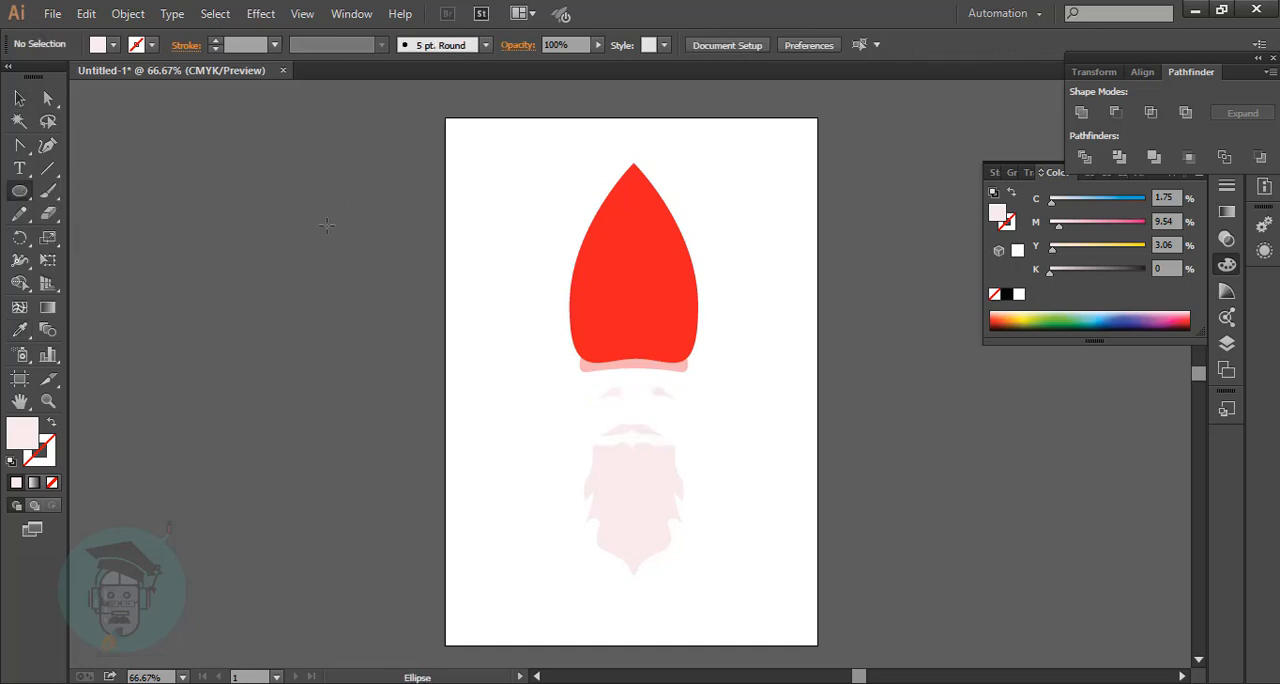
drag(507, 165, 635, 158)
click(19, 98)
click(752, 207)
scroll(752, 207, down, 2)
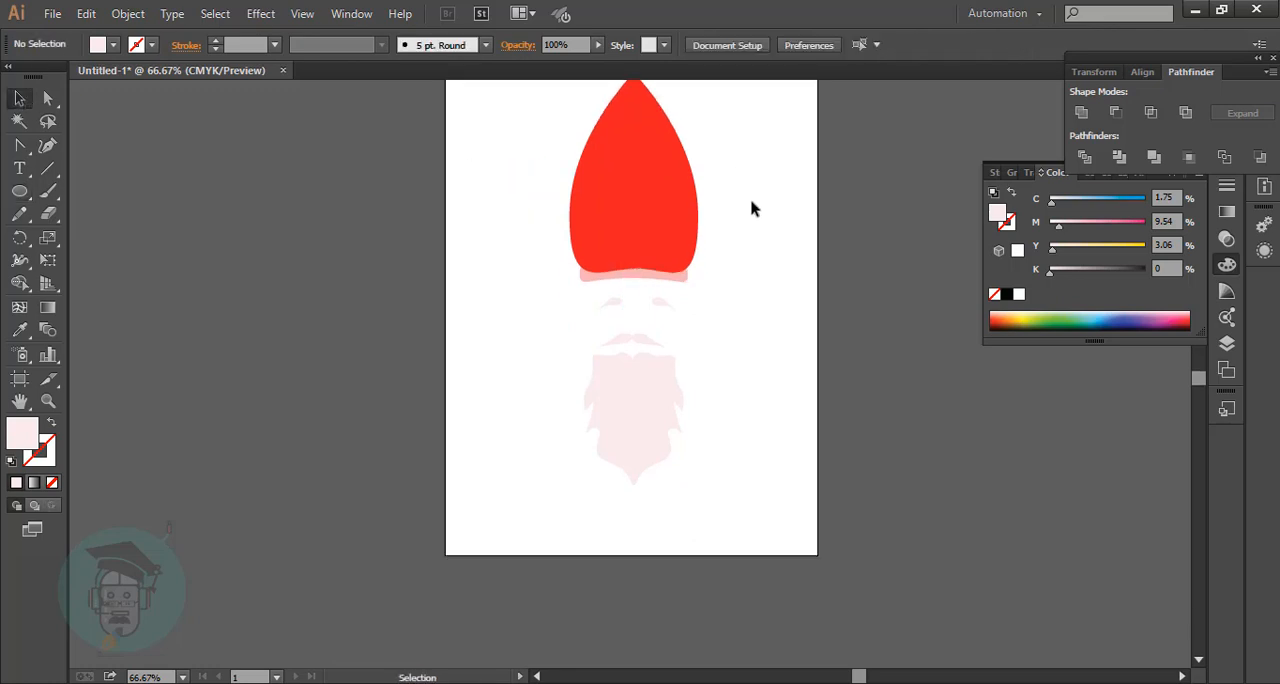
Draw a closed four-sided long shadow with the Pen tool from the hat's tip, beyond the artboard's right edge, to the band's left end.
scroll(752, 207, up, 2)
drag(19, 145, 85, 140)
click(633, 186)
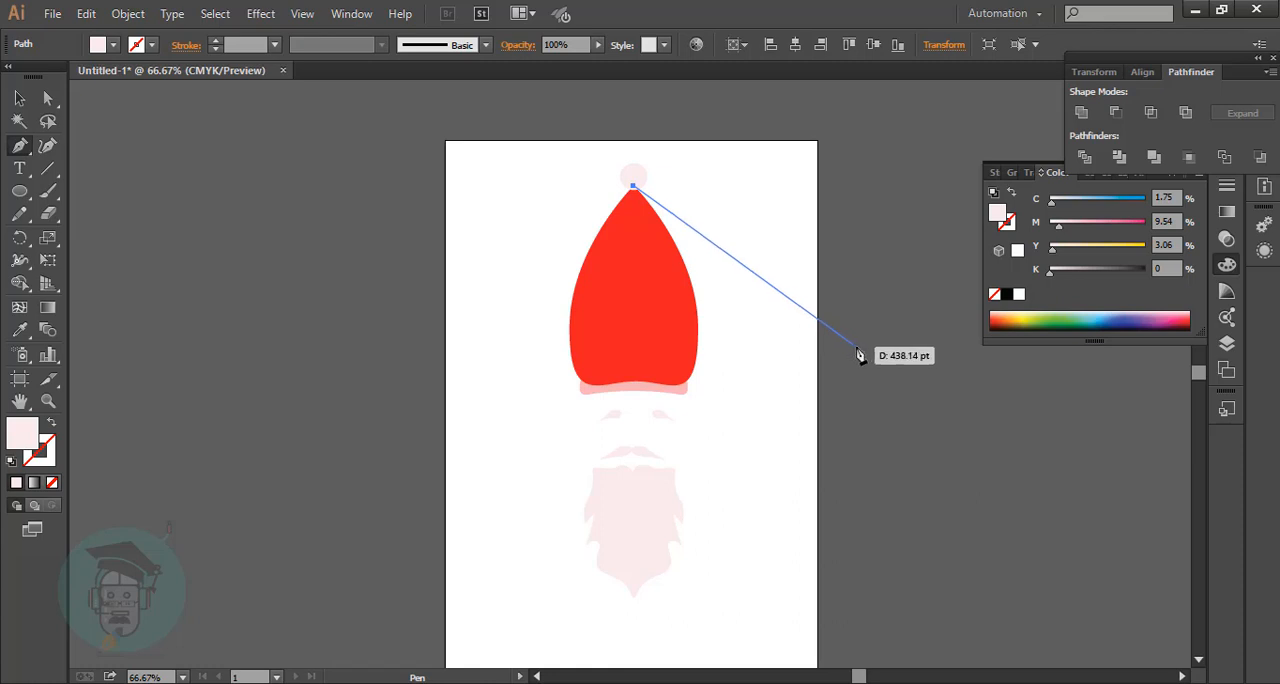
click(856, 348)
scroll(857, 420, down, 2)
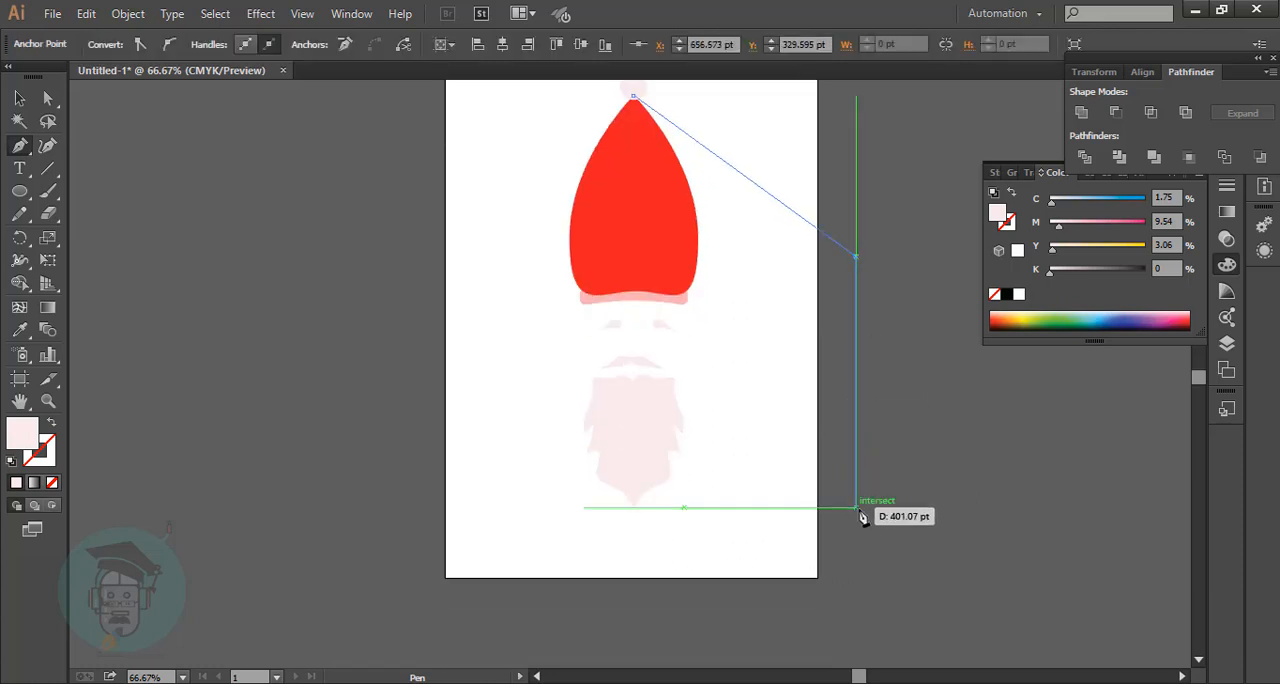
click(856, 507)
click(587, 302)
click(633, 96)
scroll(745, 135, up, 1)
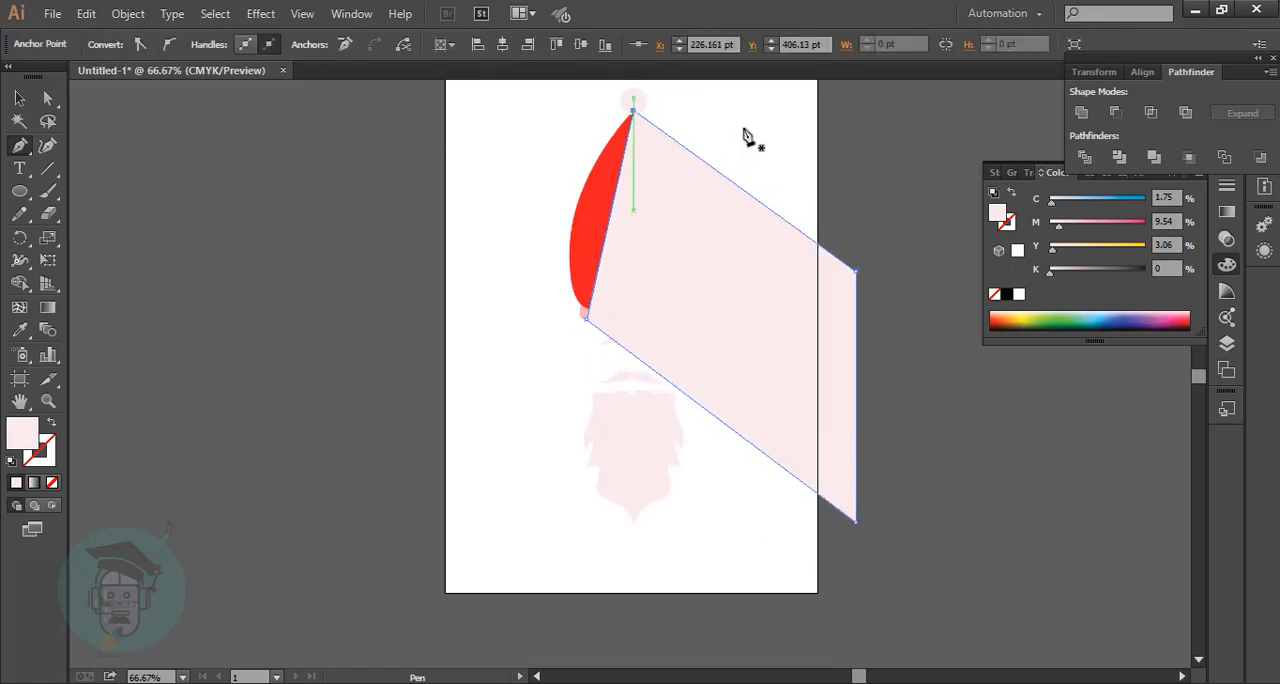
Fill the hat's shadow shape with dark grey 383637 and send it to the back behind the character.
double_click(30, 432)
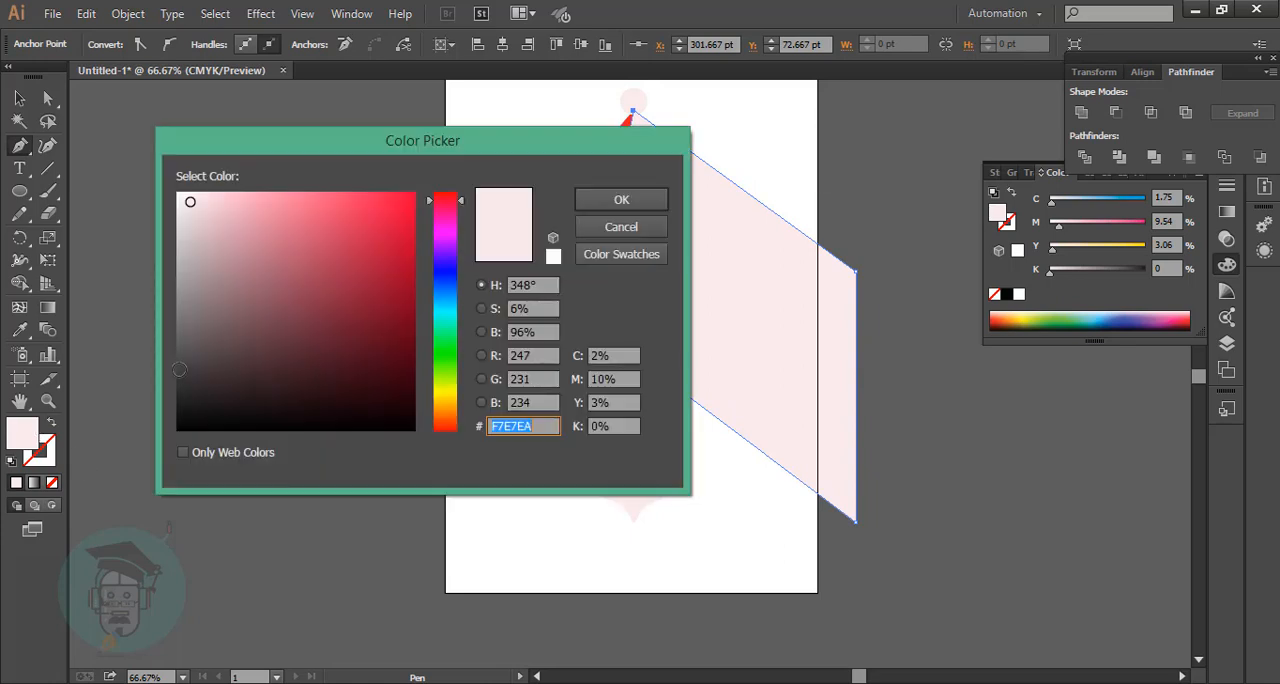
click(180, 355)
drag(185, 355, 181, 377)
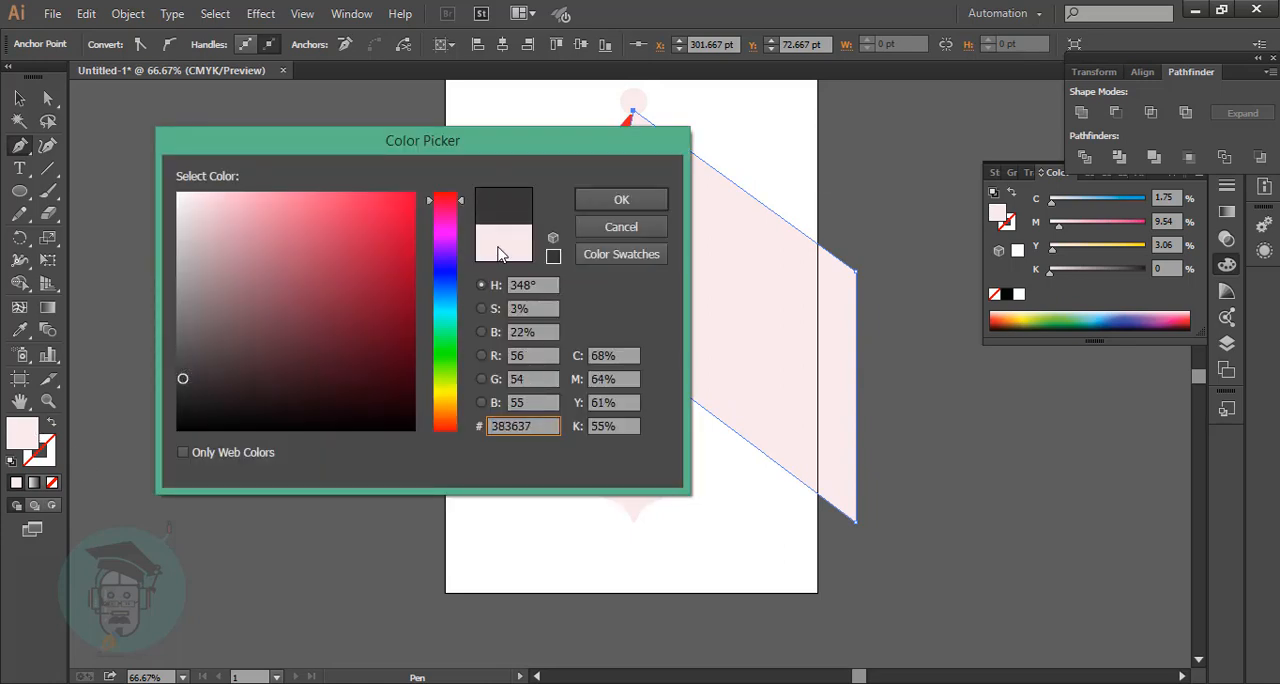
click(621, 199)
key(ctrl+shift+bracketleft)
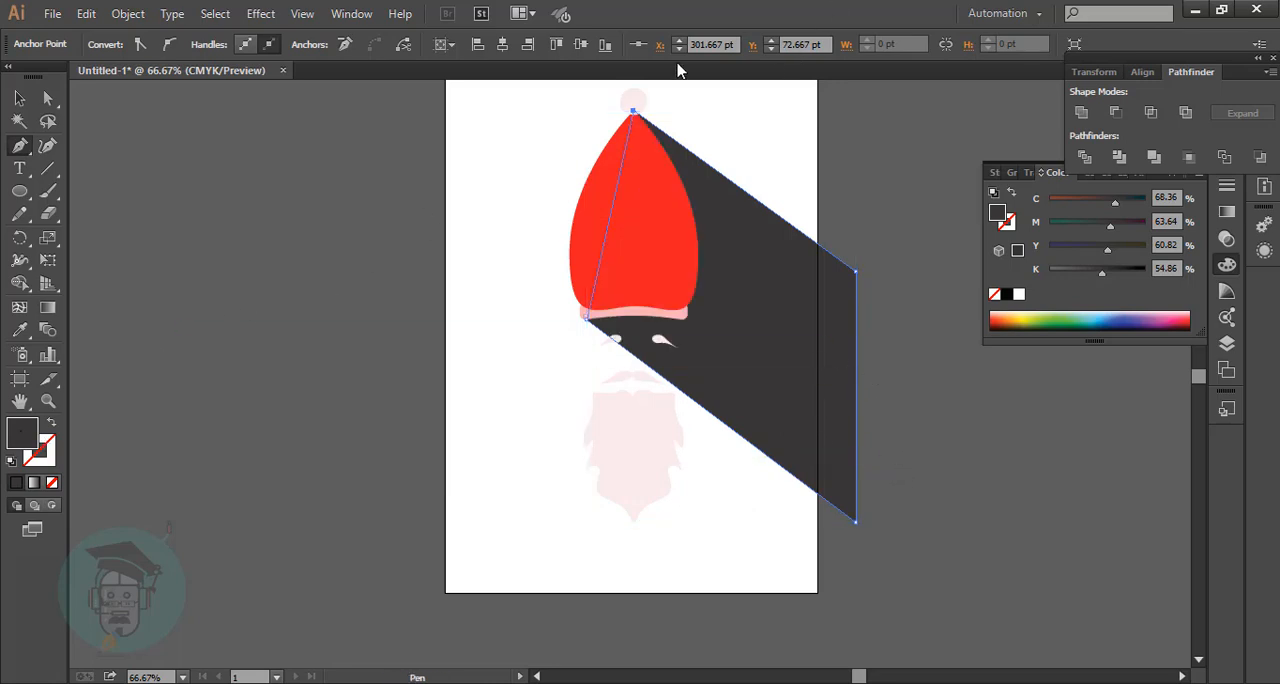
Lower the hat shadow's opacity to 6% and deselect it.
key(shift+grave)
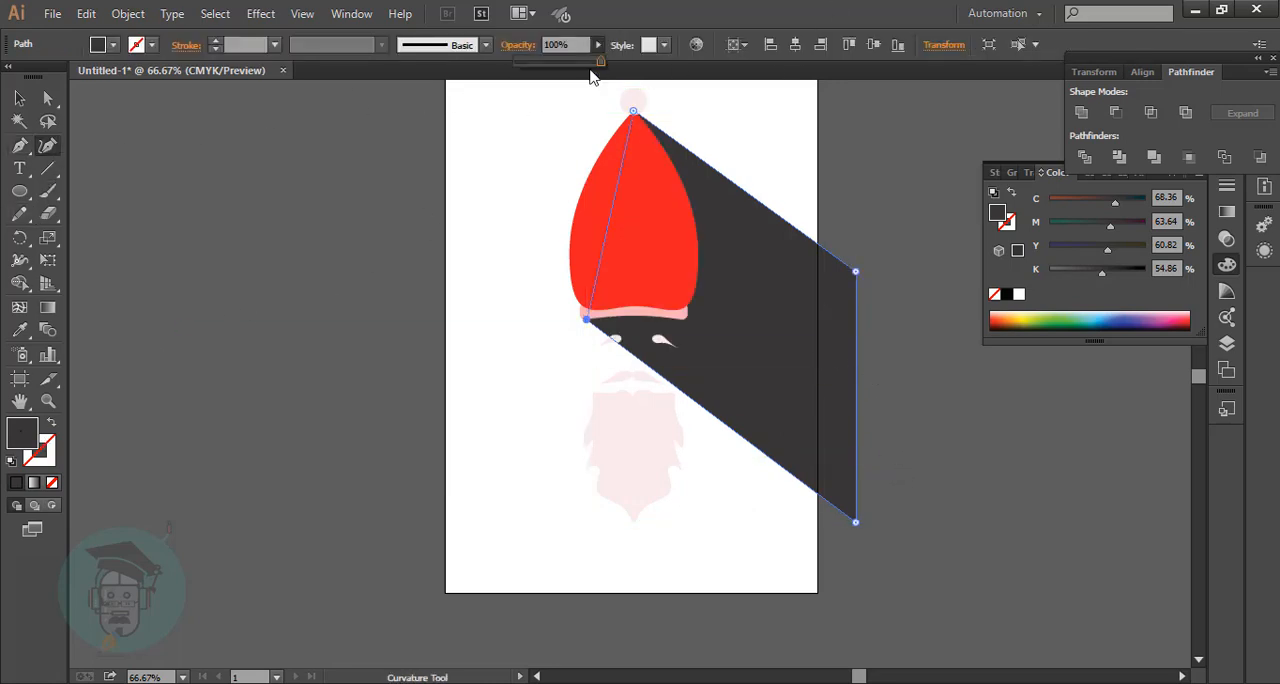
drag(529, 84, 526, 84)
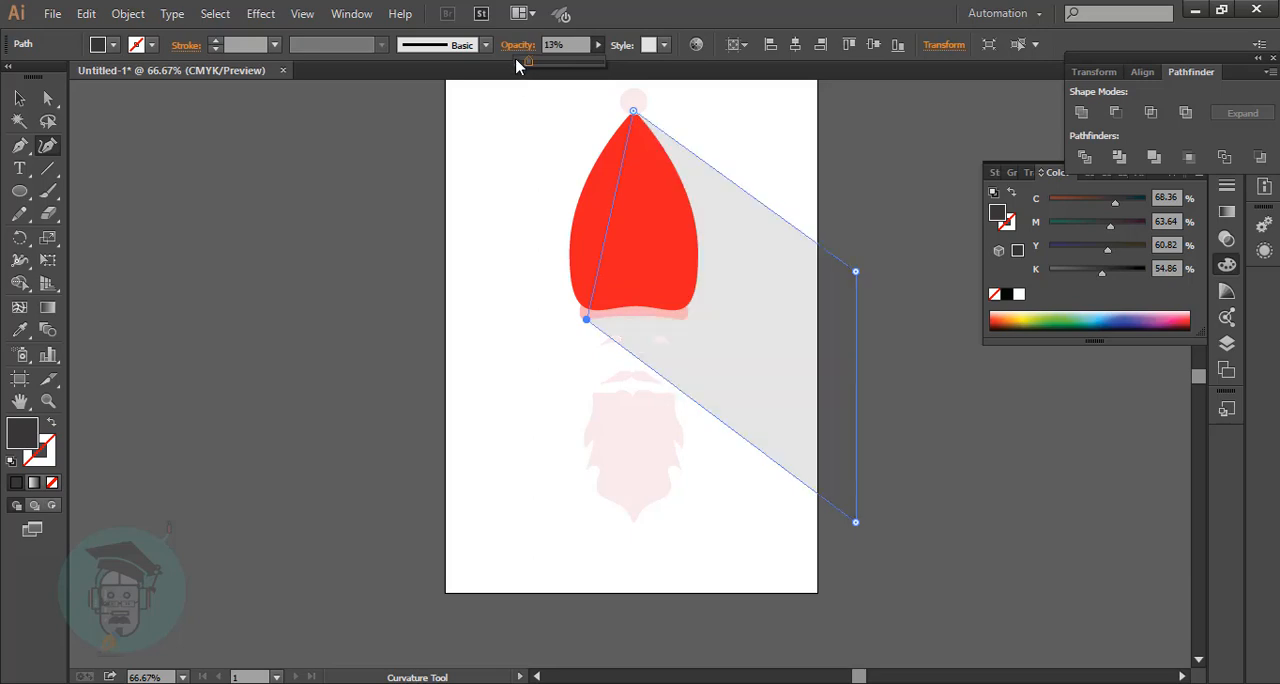
click(257, 159)
scroll(849, 294, down, 2)
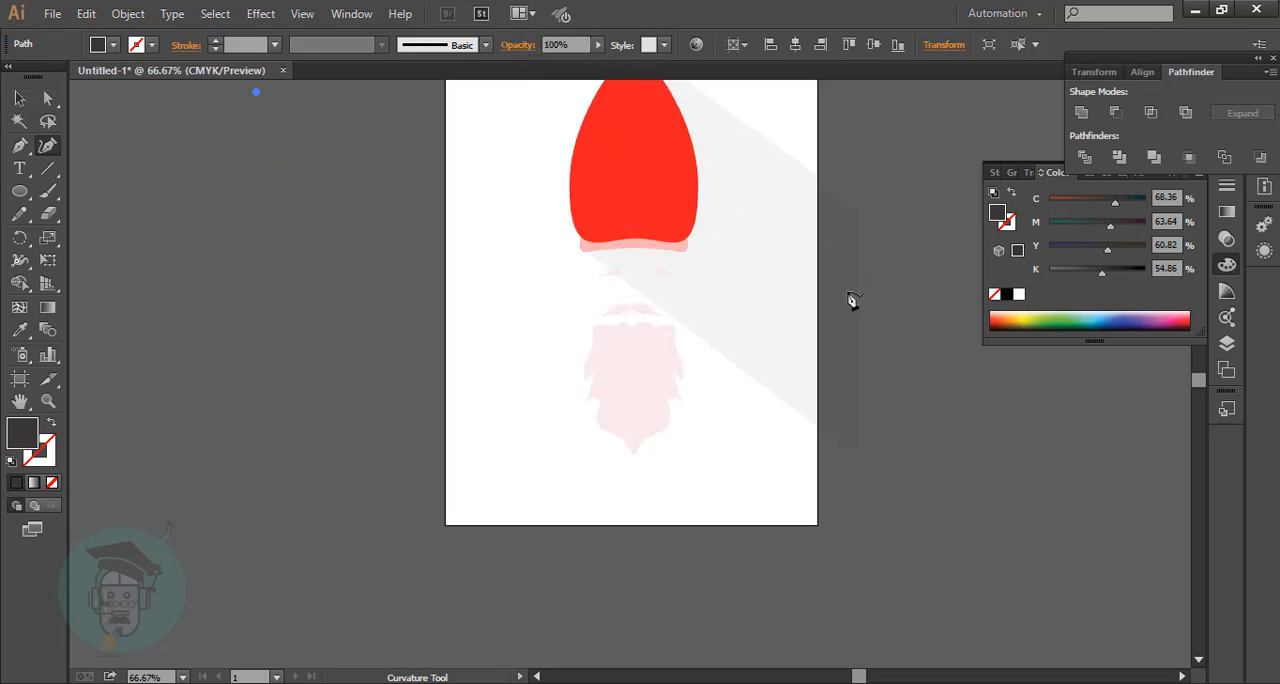
scroll(971, 267, down, 4)
click(20, 99)
click(460, 329)
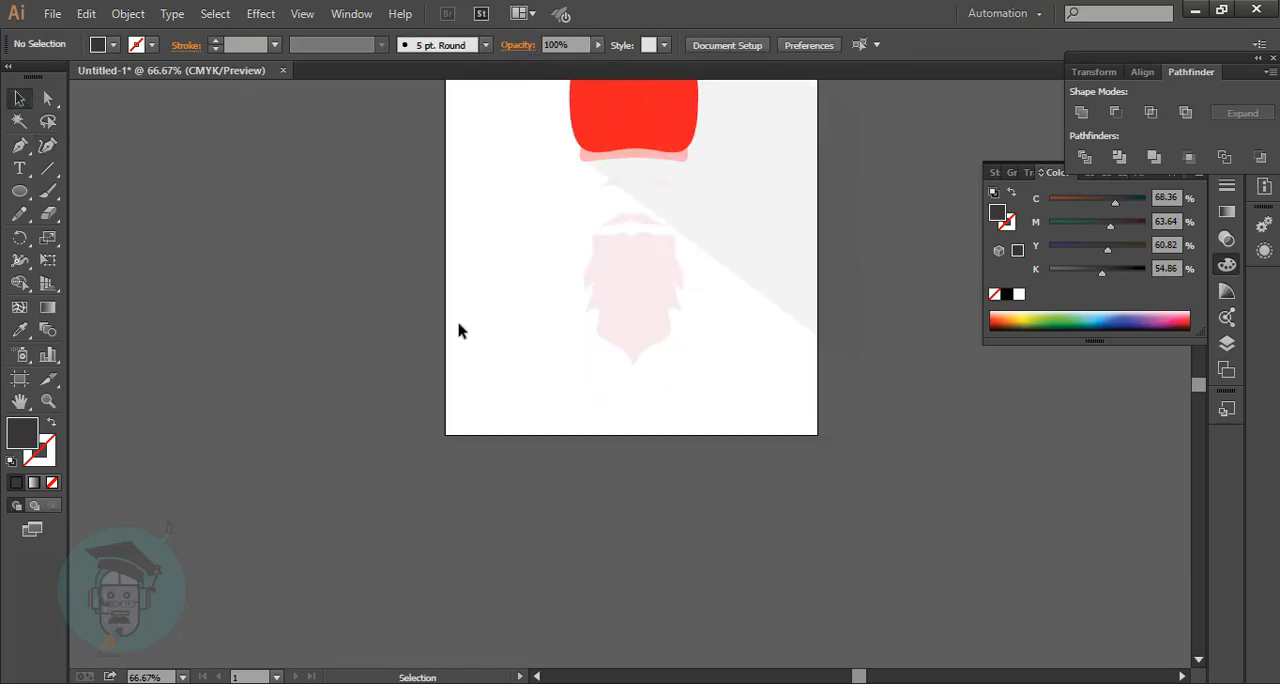
Reshape the hat's shadow with the Curvature tool, shifting its outer corners and its corner at the band, with a steeper lower edge.
scroll(595, 328, up, 6)
click(760, 370)
key(shift+asciitilde)
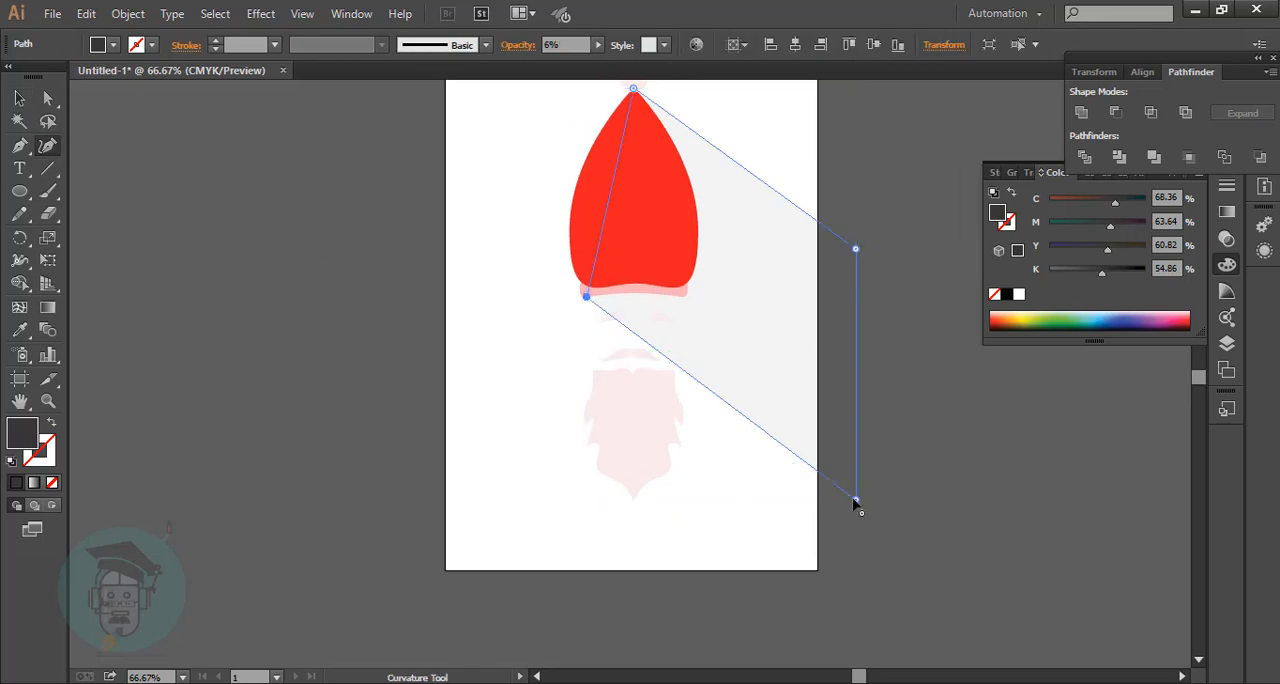
mouse_move(855, 497)
mouse_down()
mouse_move(853, 452)
mouse_move(860, 519)
mouse_up()
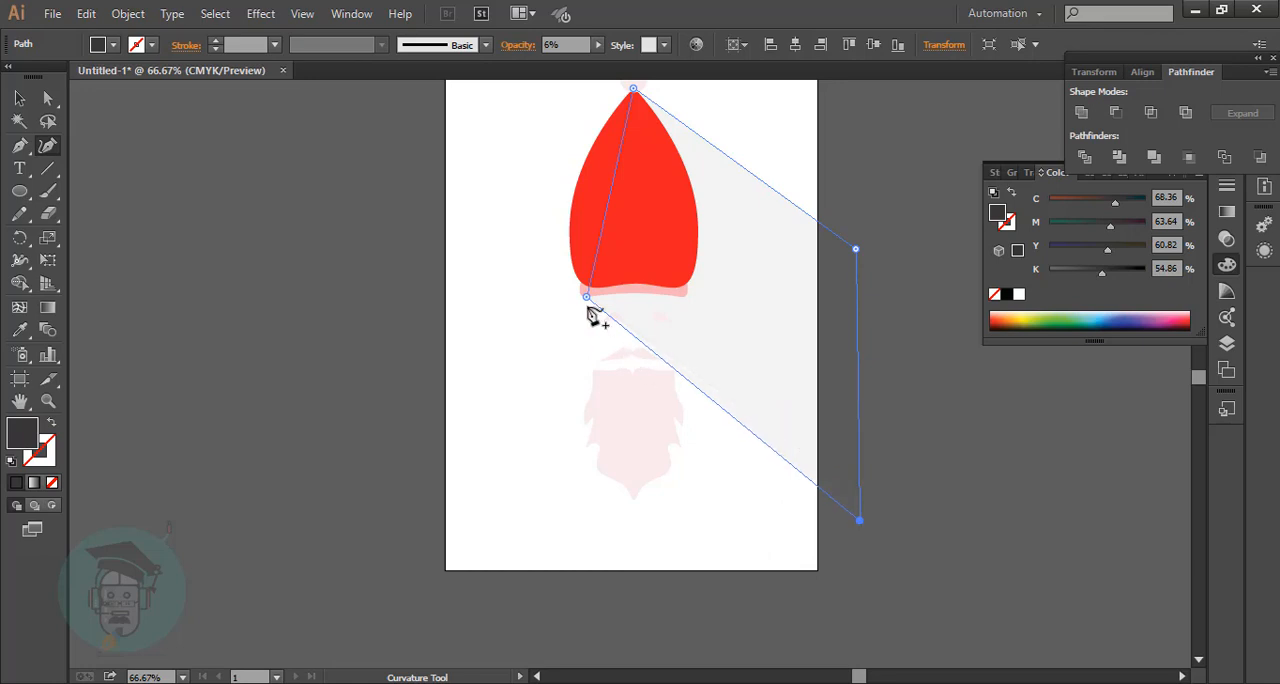
drag(857, 250, 859, 244)
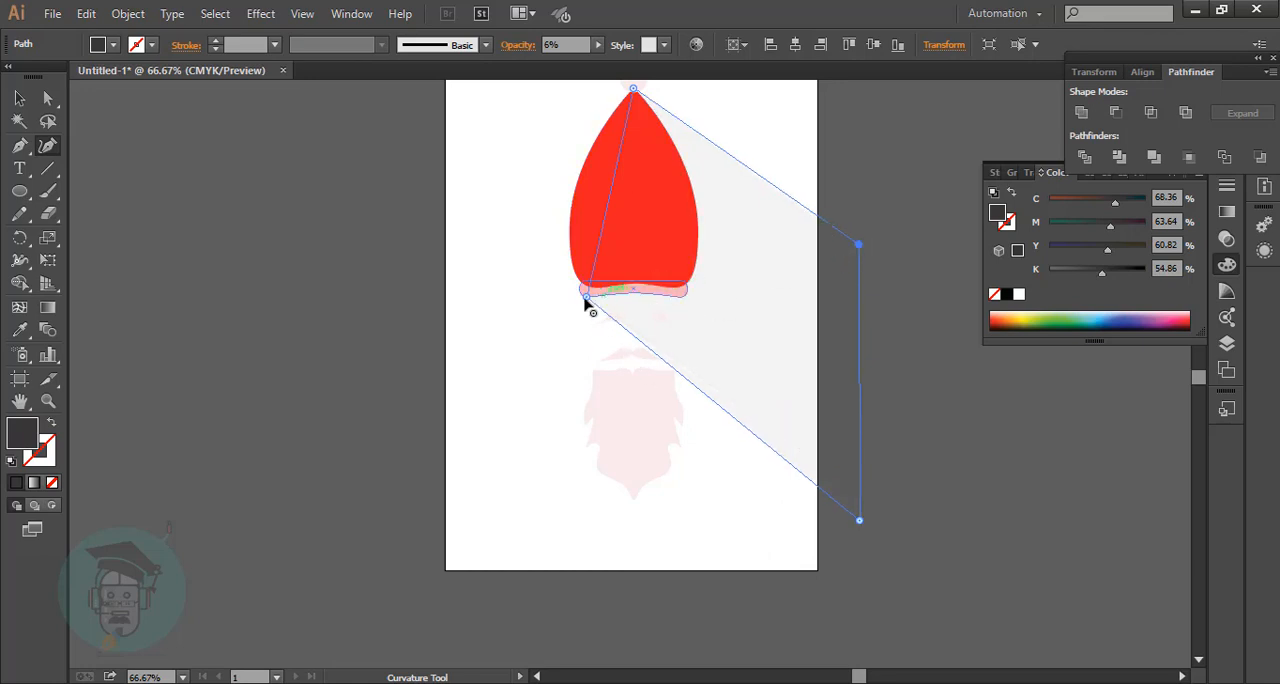
drag(586, 298, 585, 297)
drag(859, 519, 855, 576)
drag(586, 299, 586, 290)
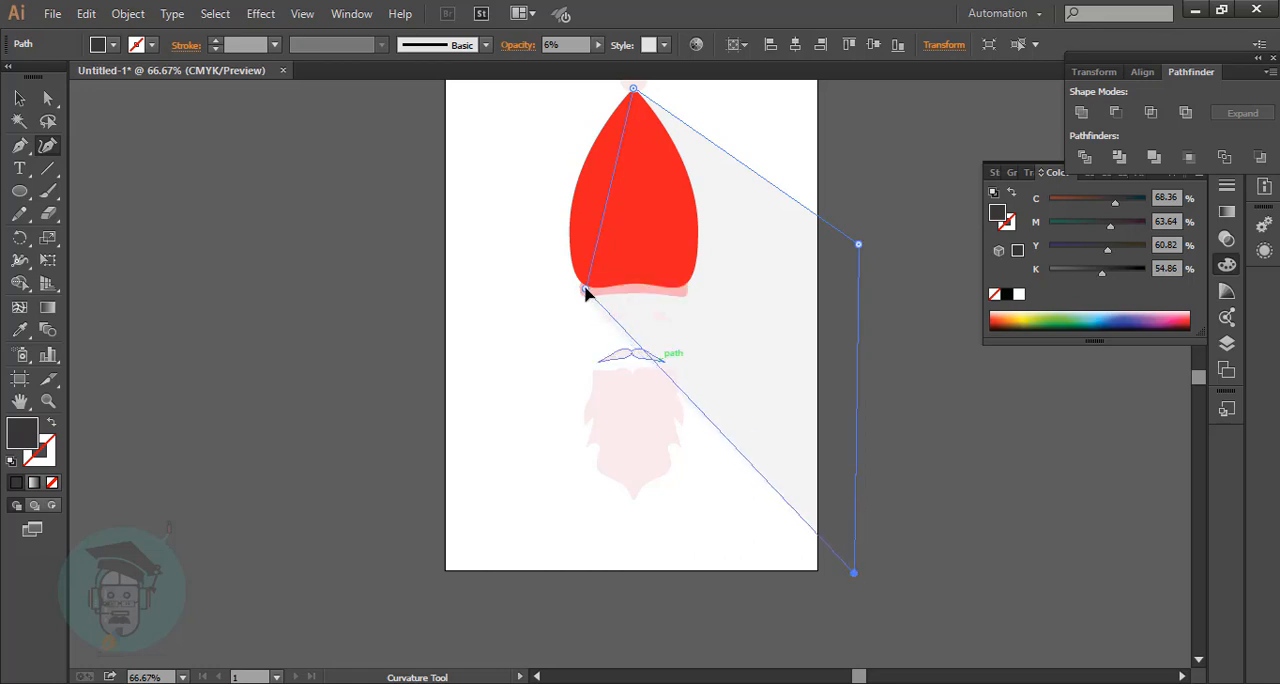
drag(855, 574, 858, 549)
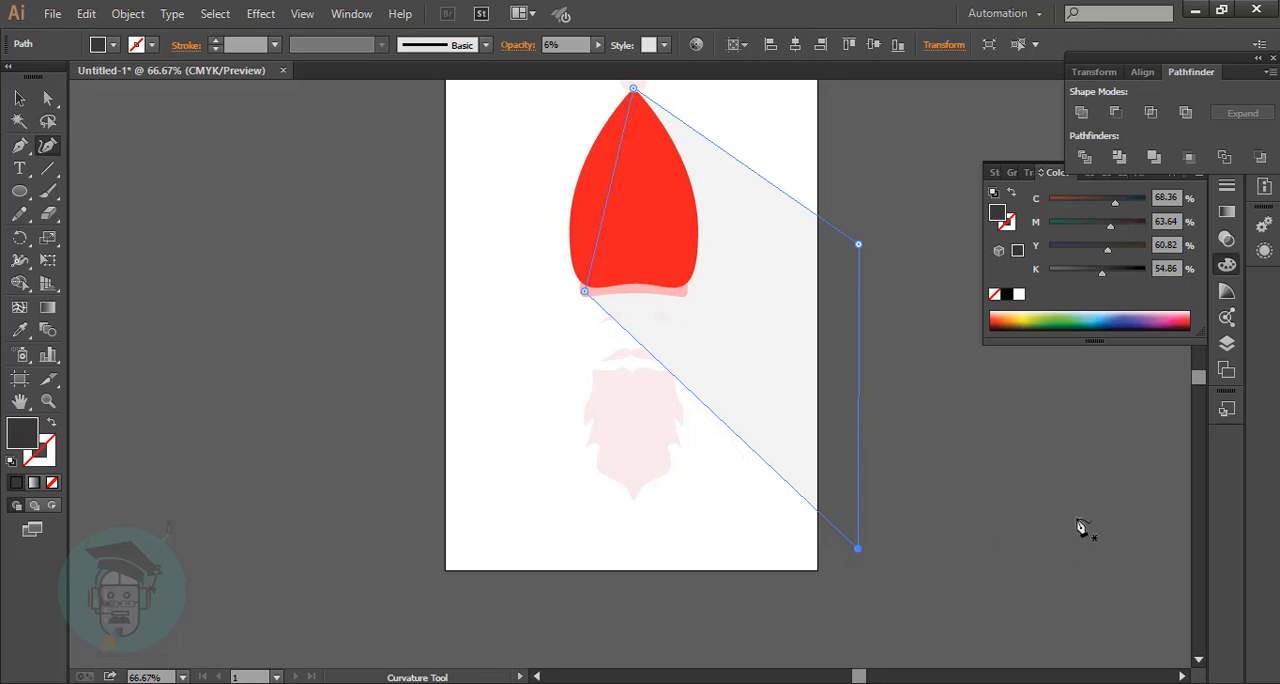
Raise the hat shadow's lower outer corner for a shallower lower edge, nudge its upper outer corner slightly outward, and deselect it.
click(20, 98)
click(250, 200)
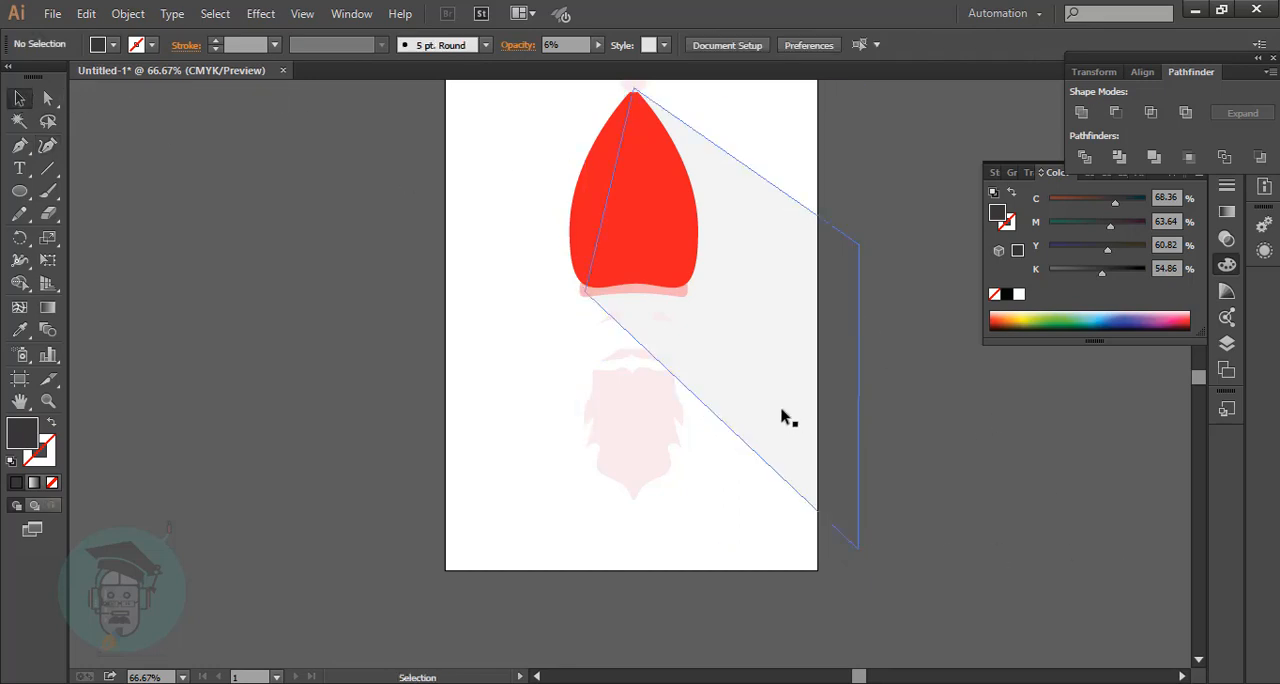
click(777, 414)
click(47, 145)
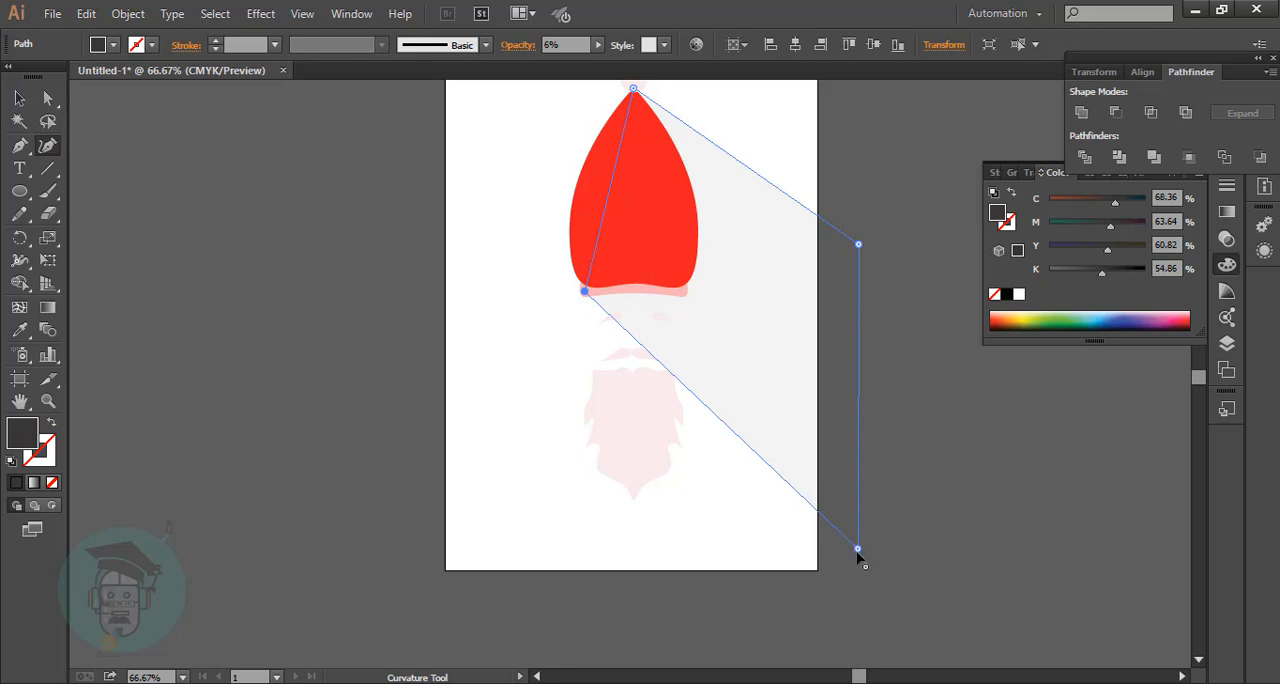
drag(858, 550, 858, 511)
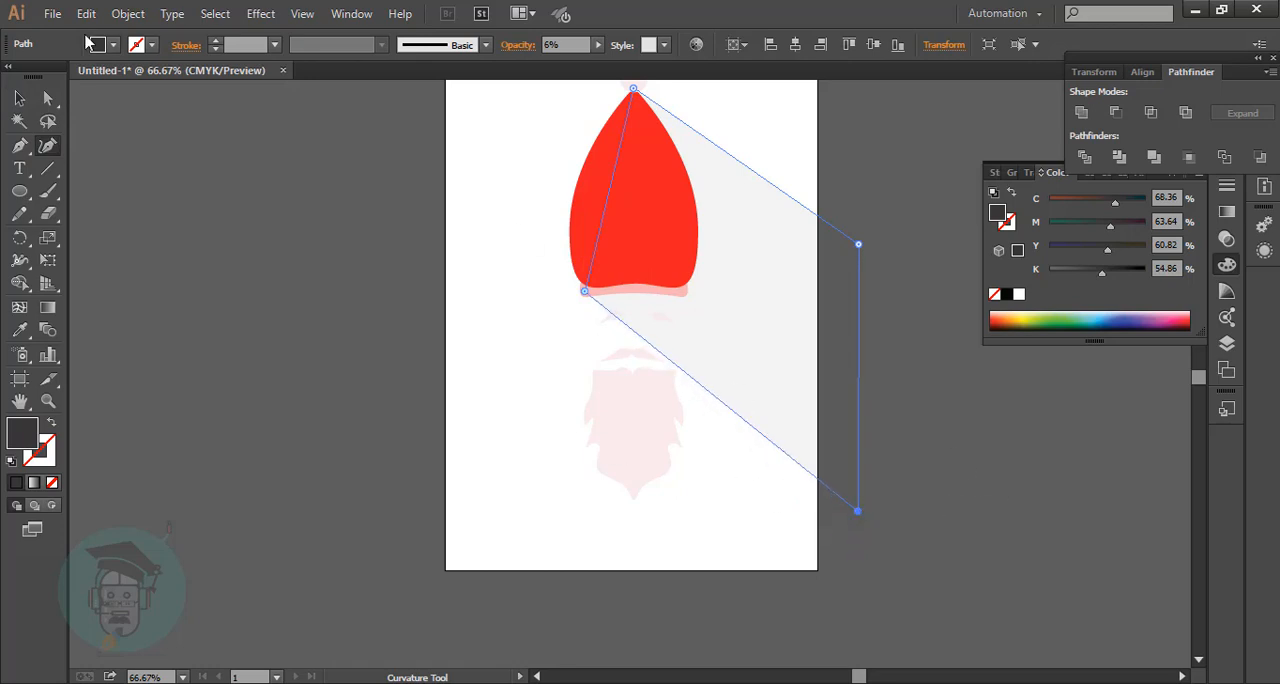
click(20, 98)
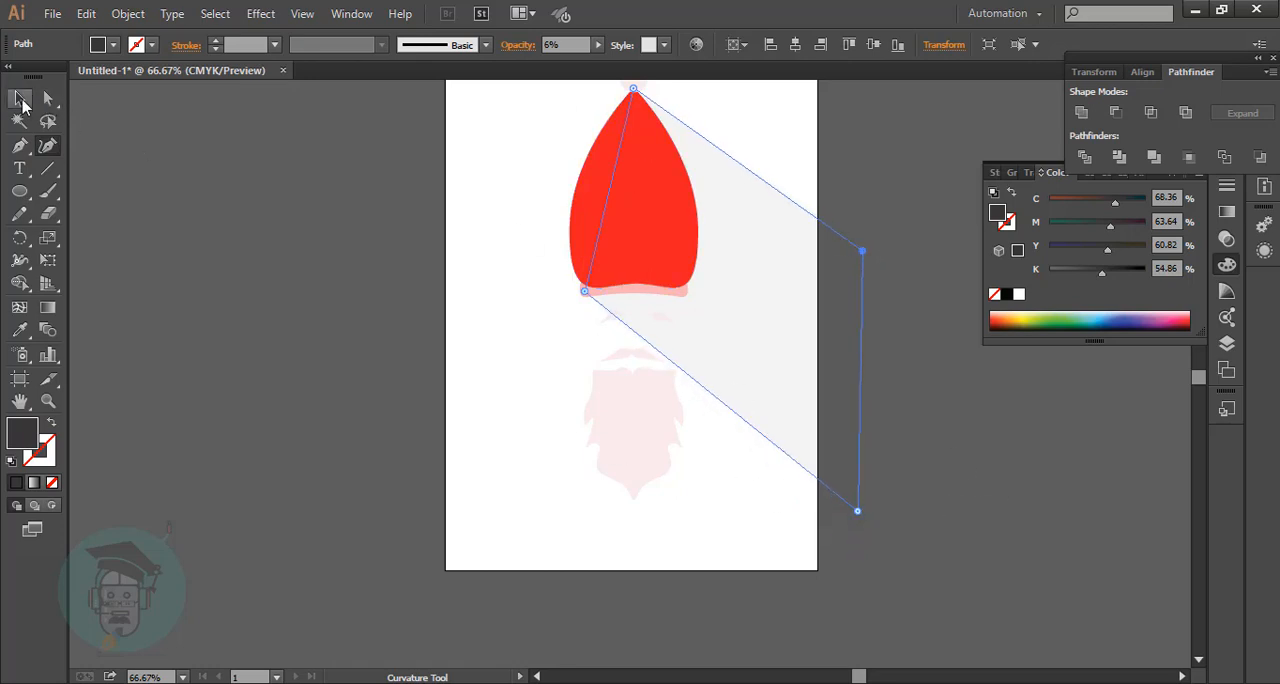
key(ctrl+shift+a)
Draw a closed dark grey shadow shape for the beard with the Pen tool, from the beard's tip toward the lower right and back to the moustache.
click(19, 145)
scroll(623, 363, down, 3)
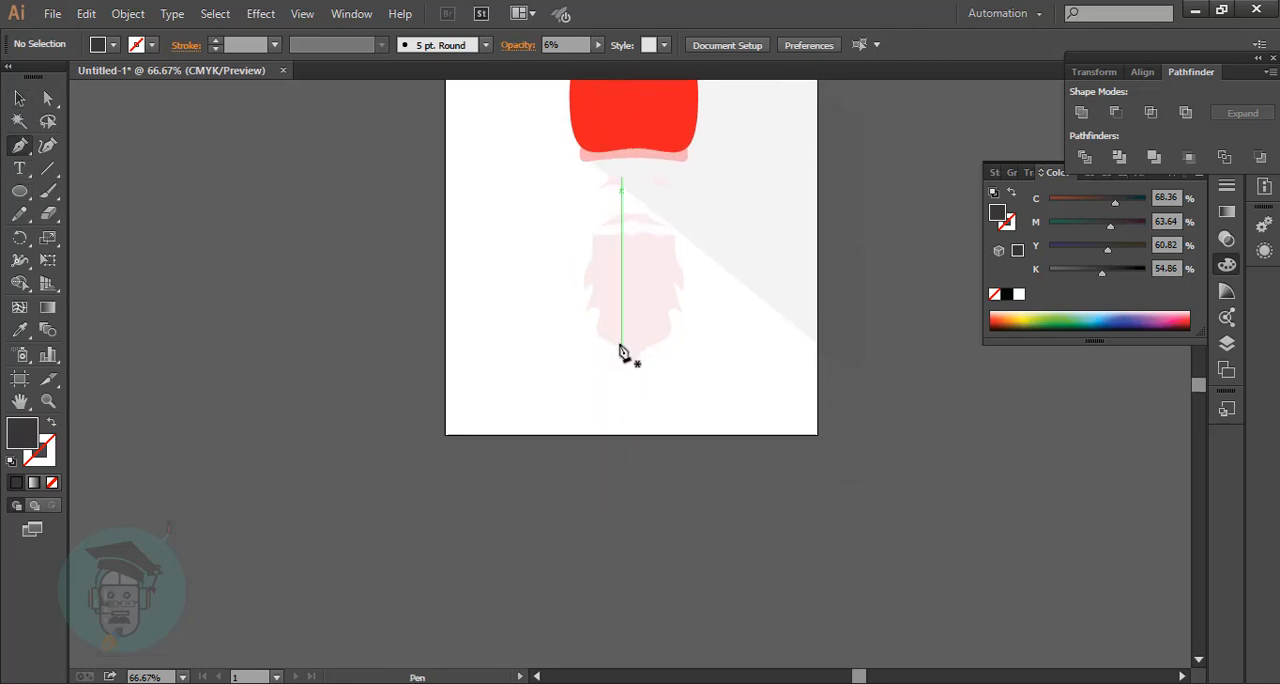
click(632, 344)
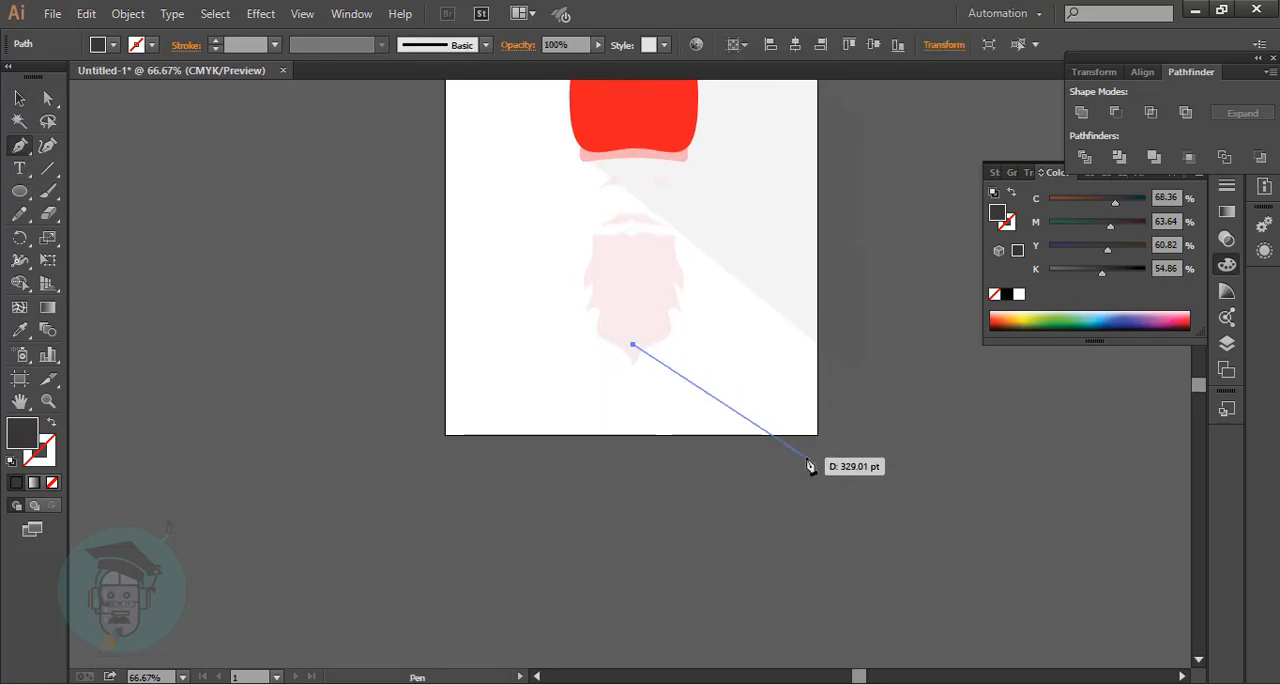
click(806, 457)
click(806, 227)
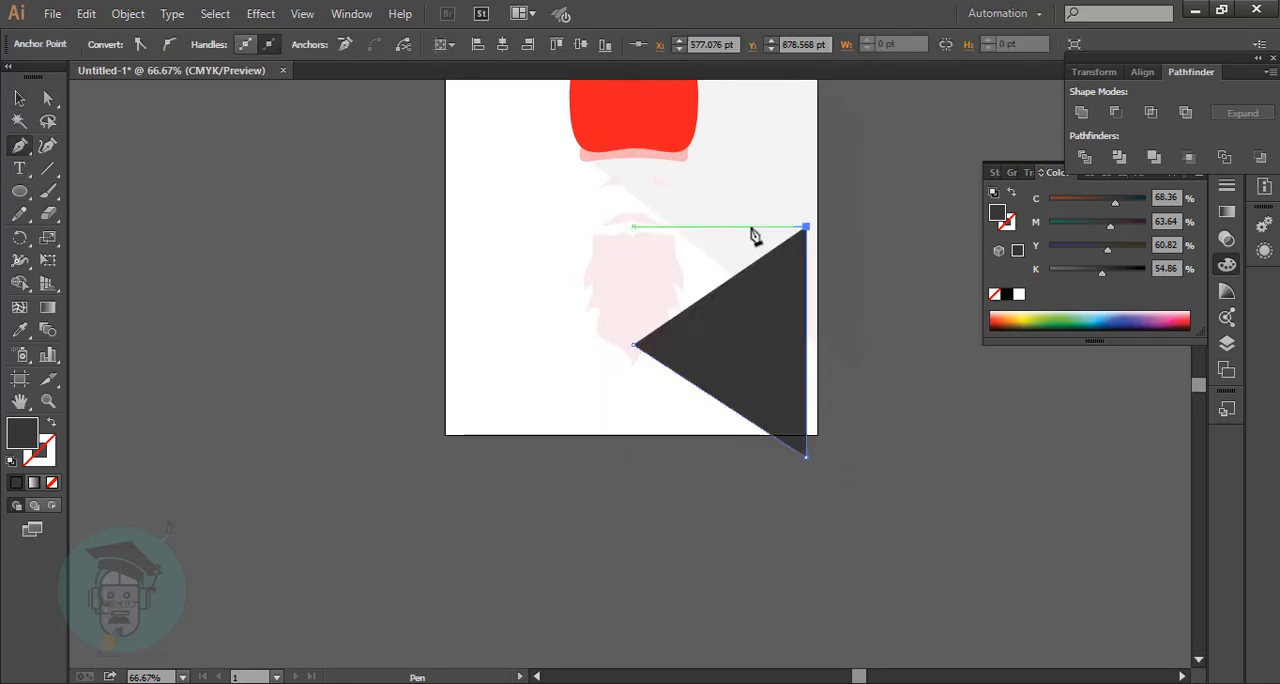
click(636, 221)
click(622, 221)
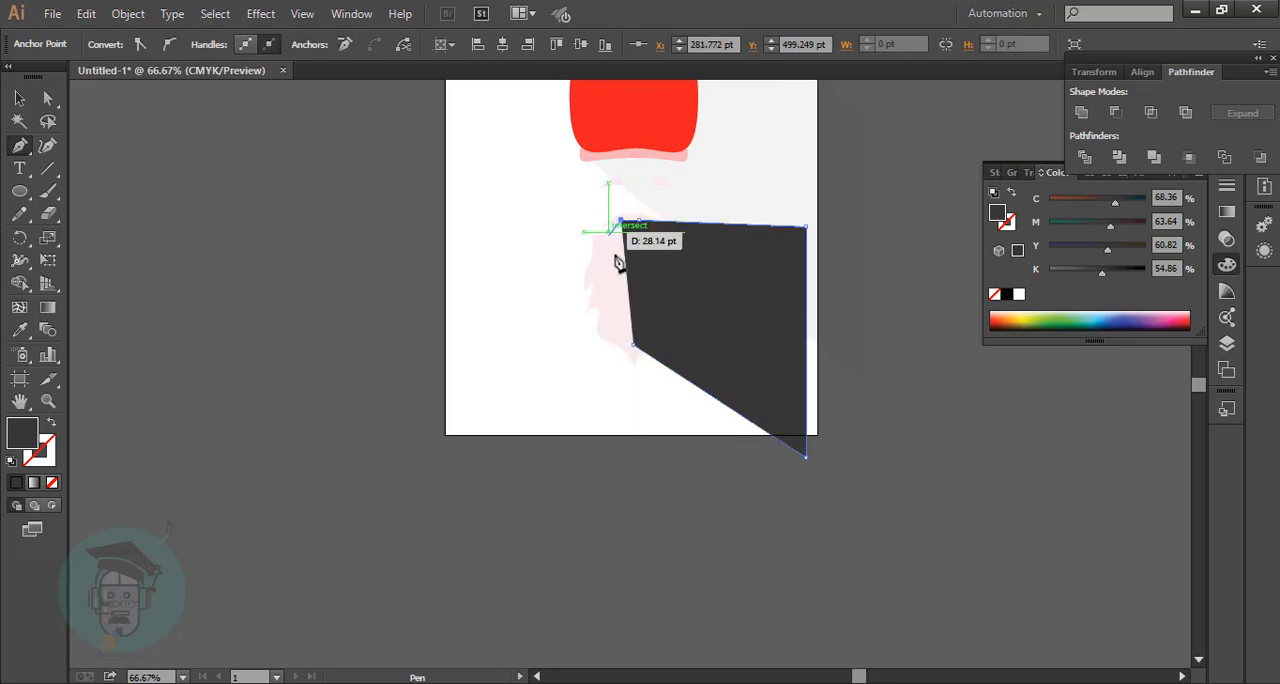
click(633, 344)
Set the beard shadow's opacity to 7%, send it to the back behind the beard, and deselect it.
key(shift+grave)
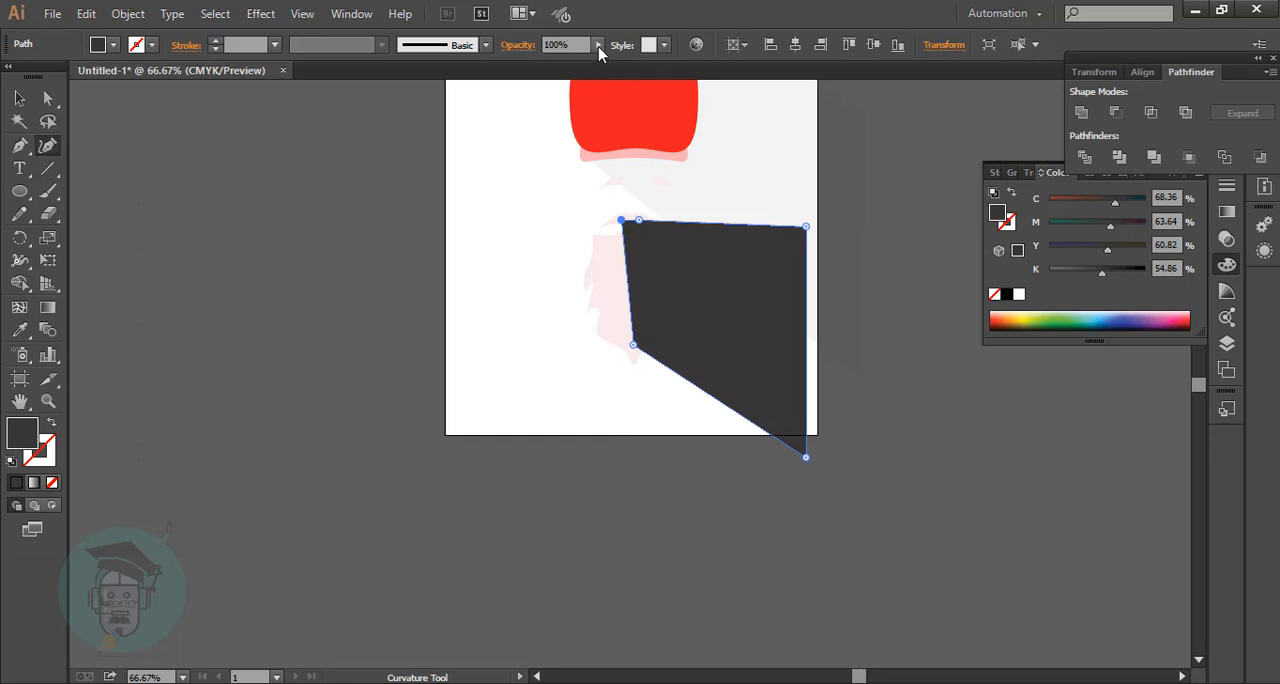
drag(598, 51, 521, 83)
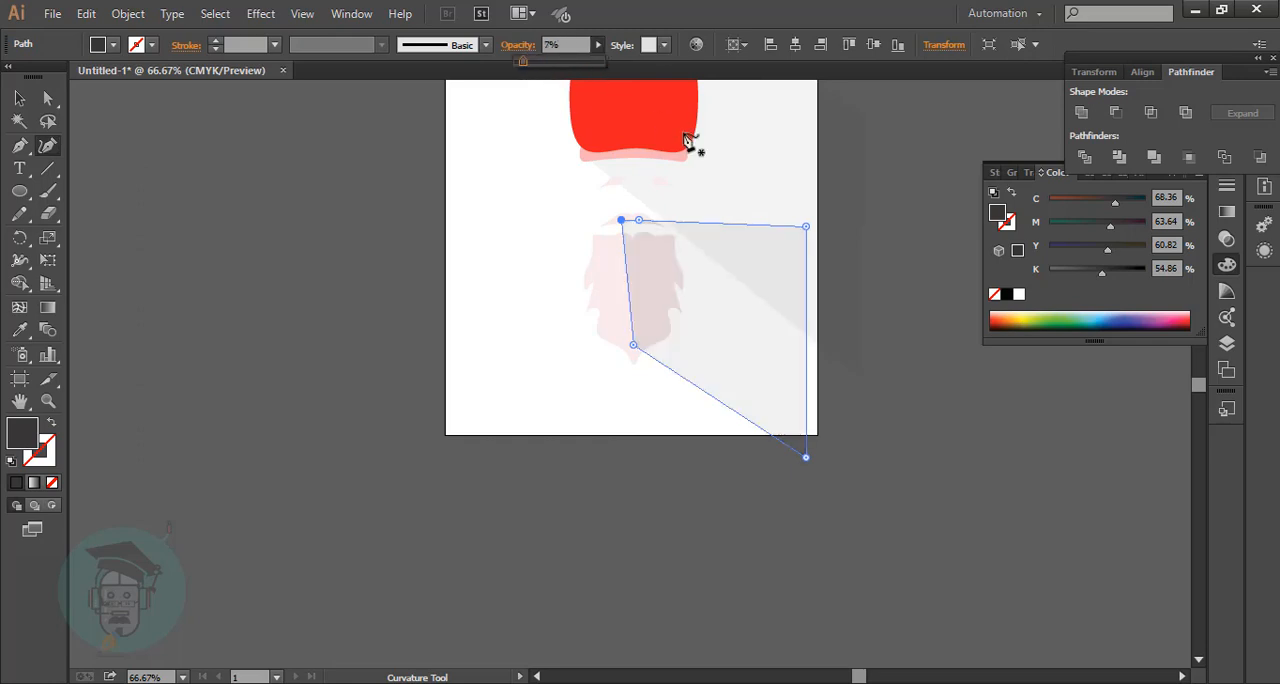
click(19, 98)
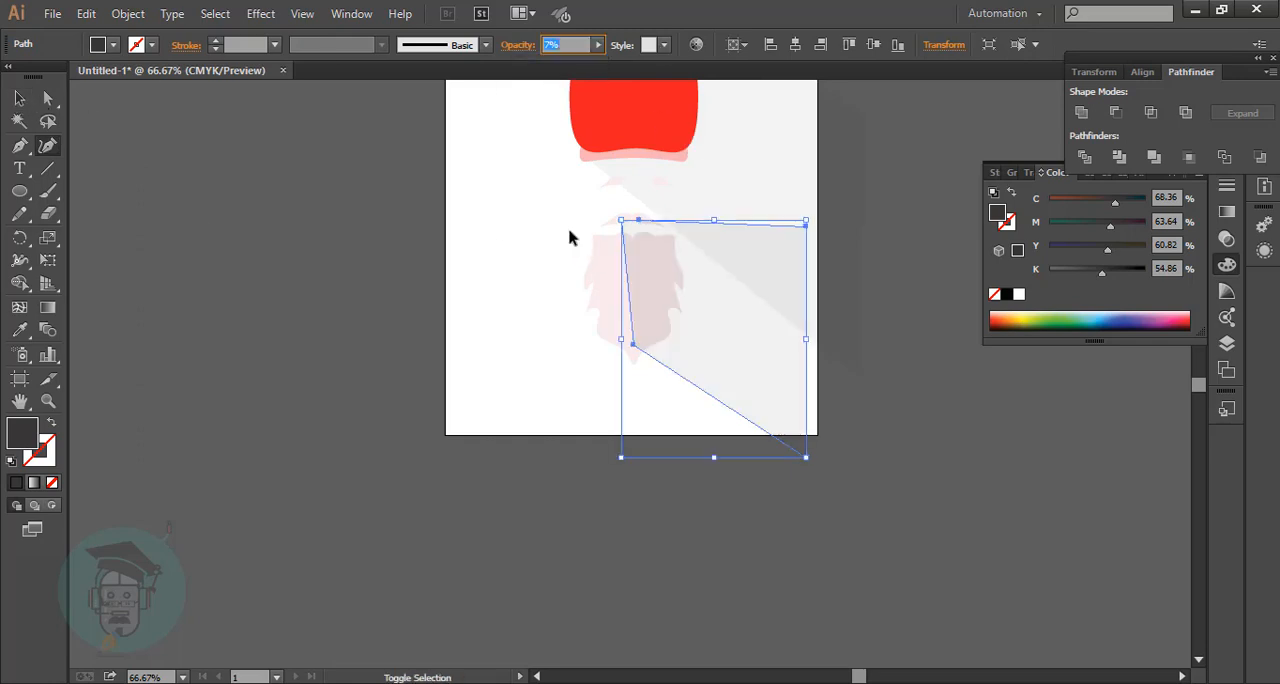
key(ctrl+shift+bracketleft)
click(22, 98)
click(908, 242)
click(757, 363)
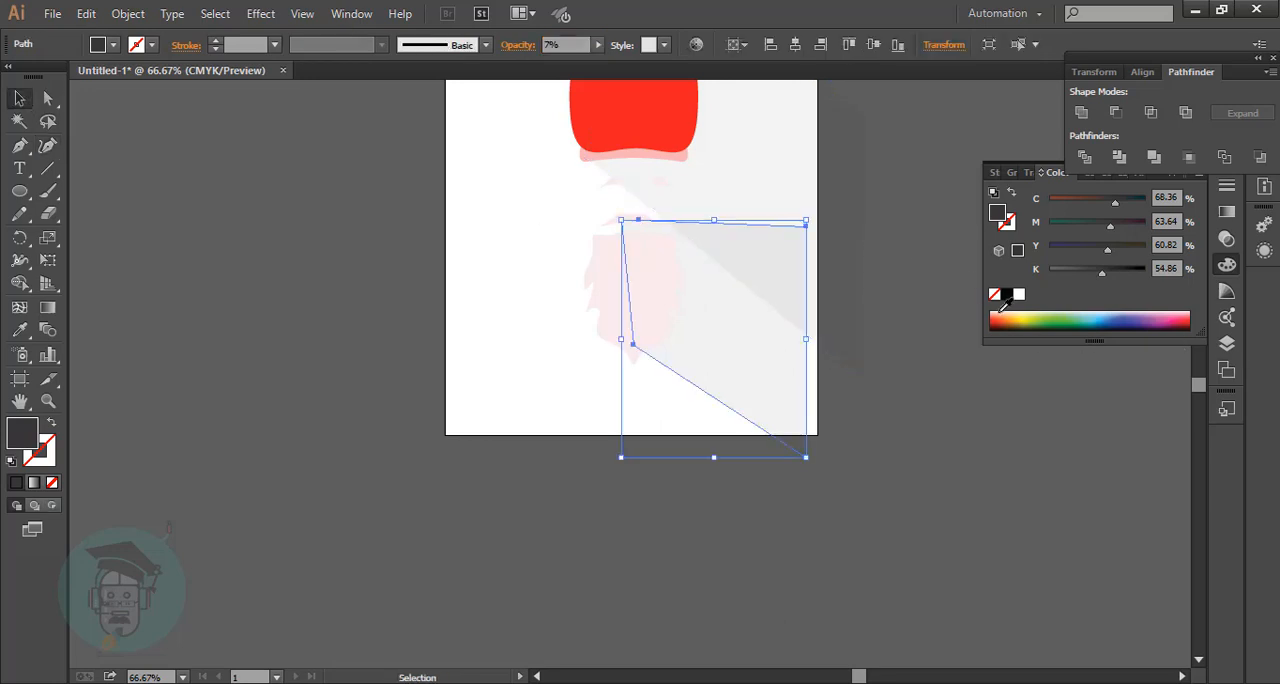
click(1004, 314)
click(876, 336)
key(a)
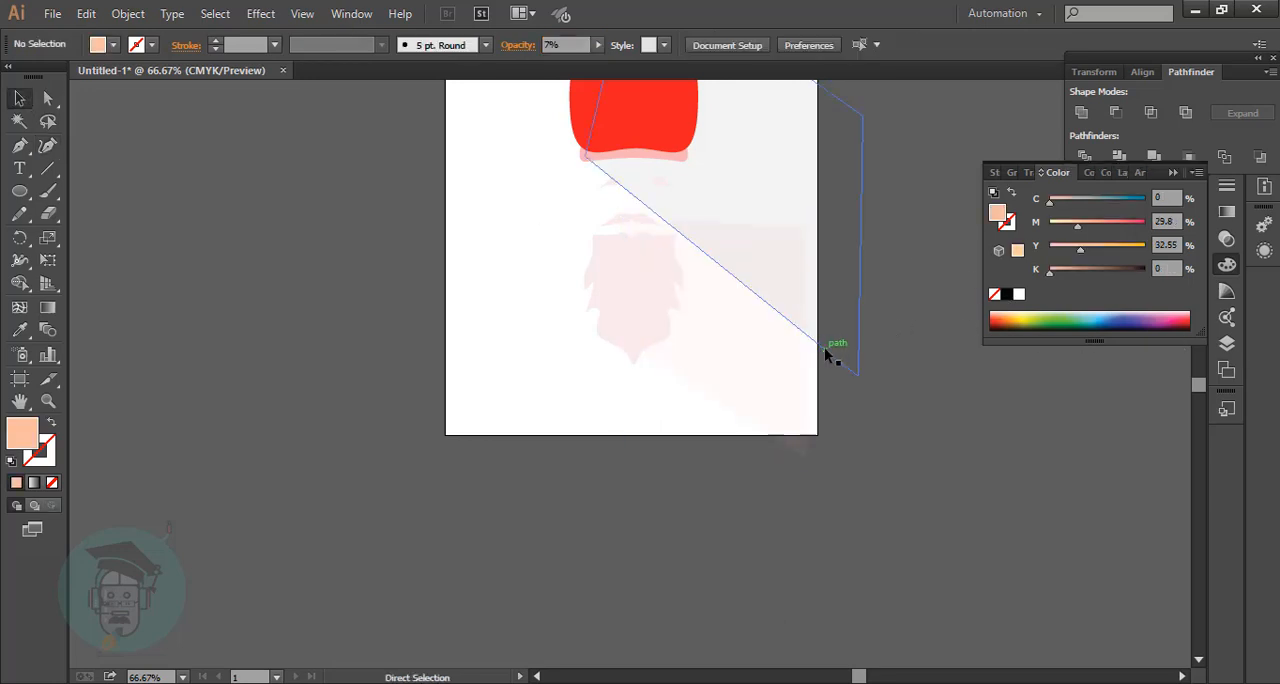
key(ctrl+z)
Reshape the beard's shadow with the Curvature tool so its upper edge slants parallel to the hat's shadow, and refine its corners at the beard.
click(22, 102)
click(900, 340)
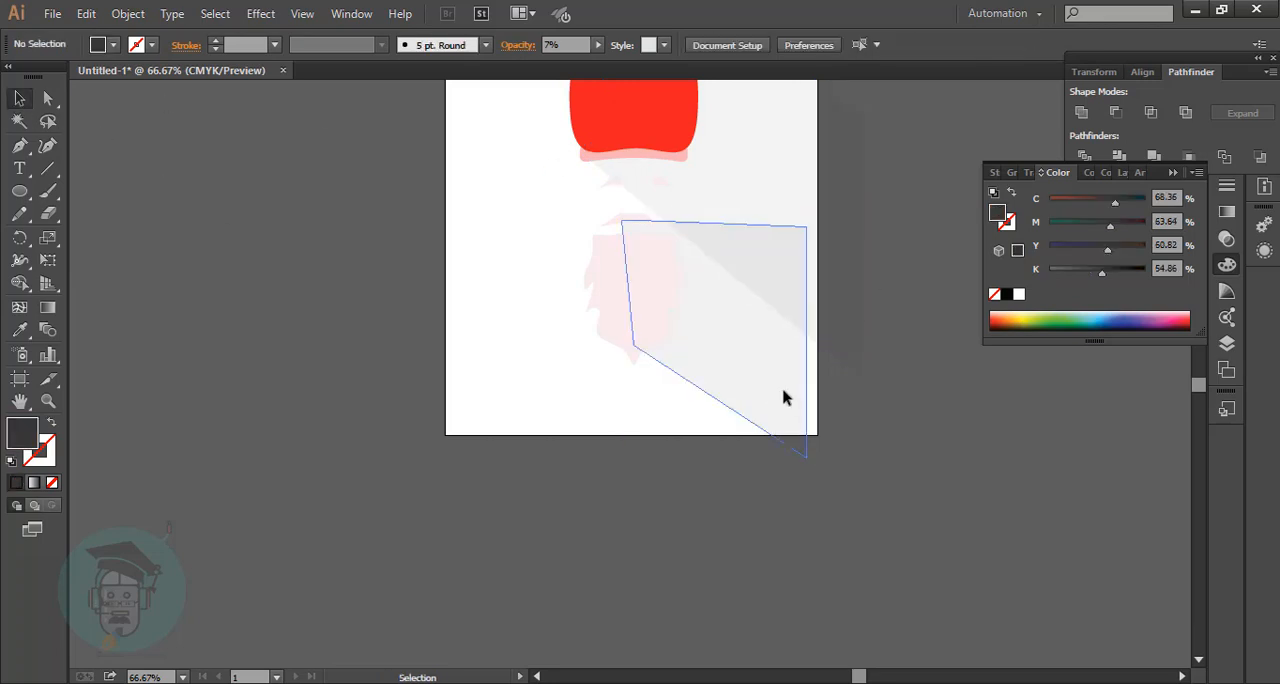
click(783, 397)
key(shift+grave)
drag(808, 228, 802, 348)
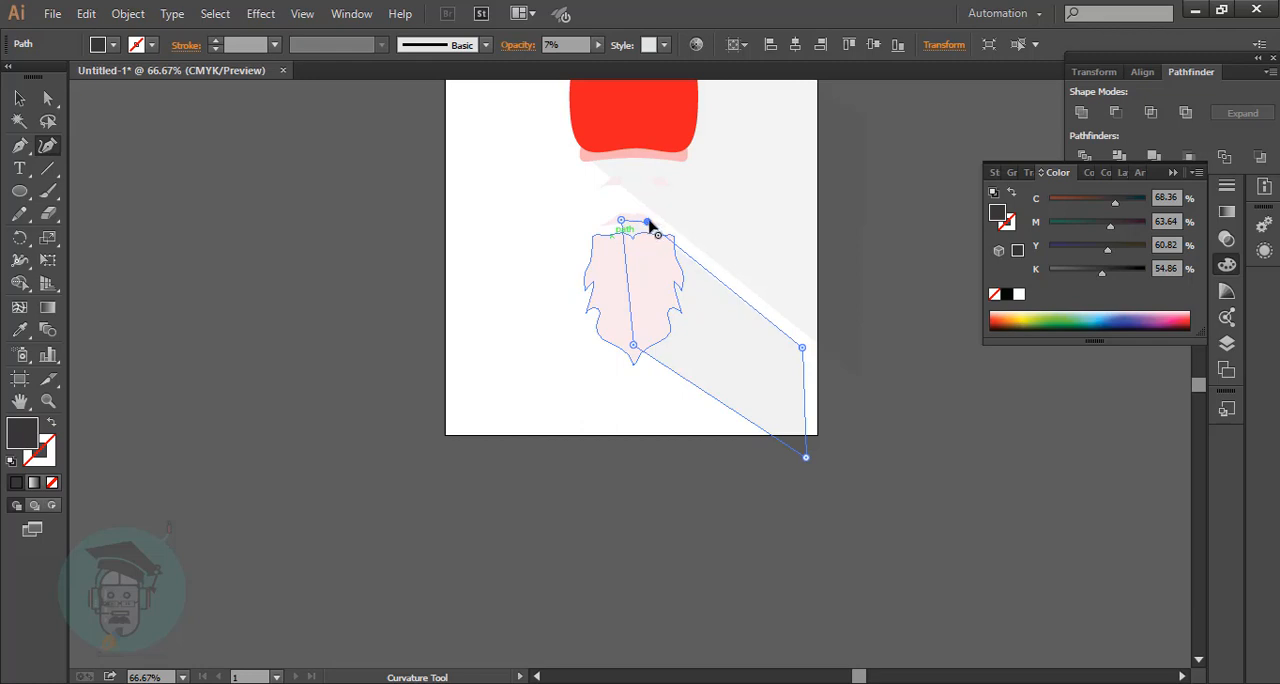
click(640, 218)
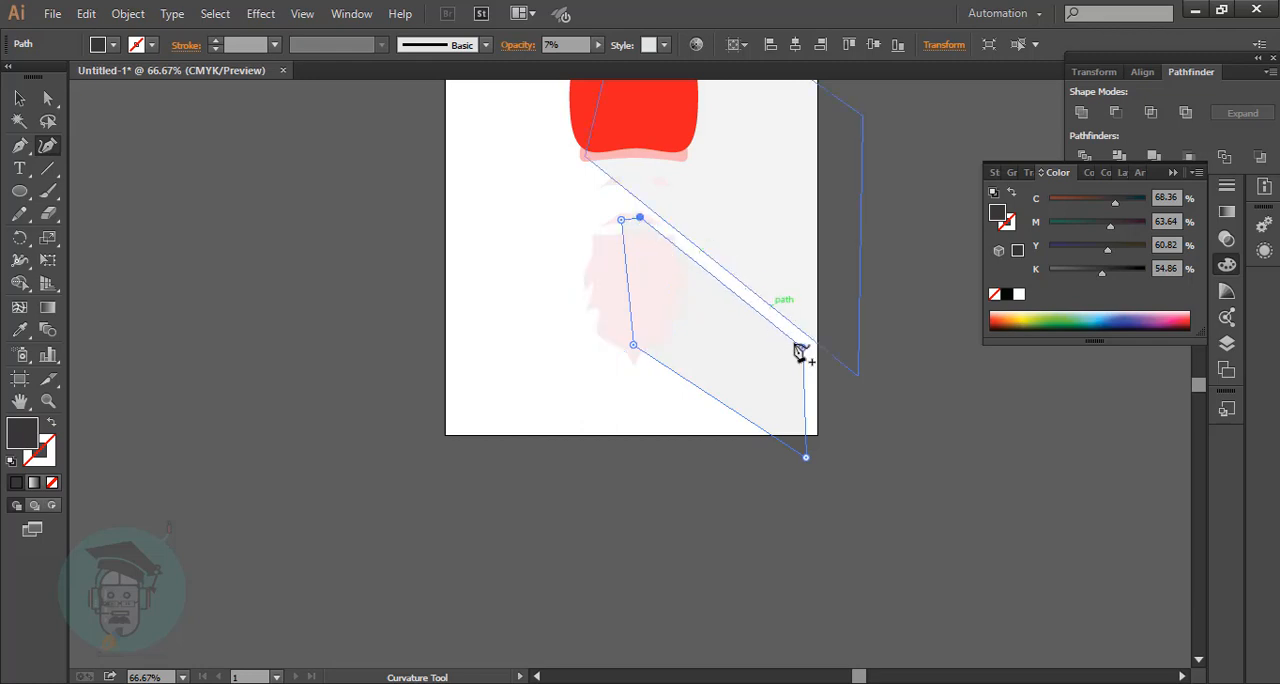
click(801, 349)
drag(632, 346, 629, 335)
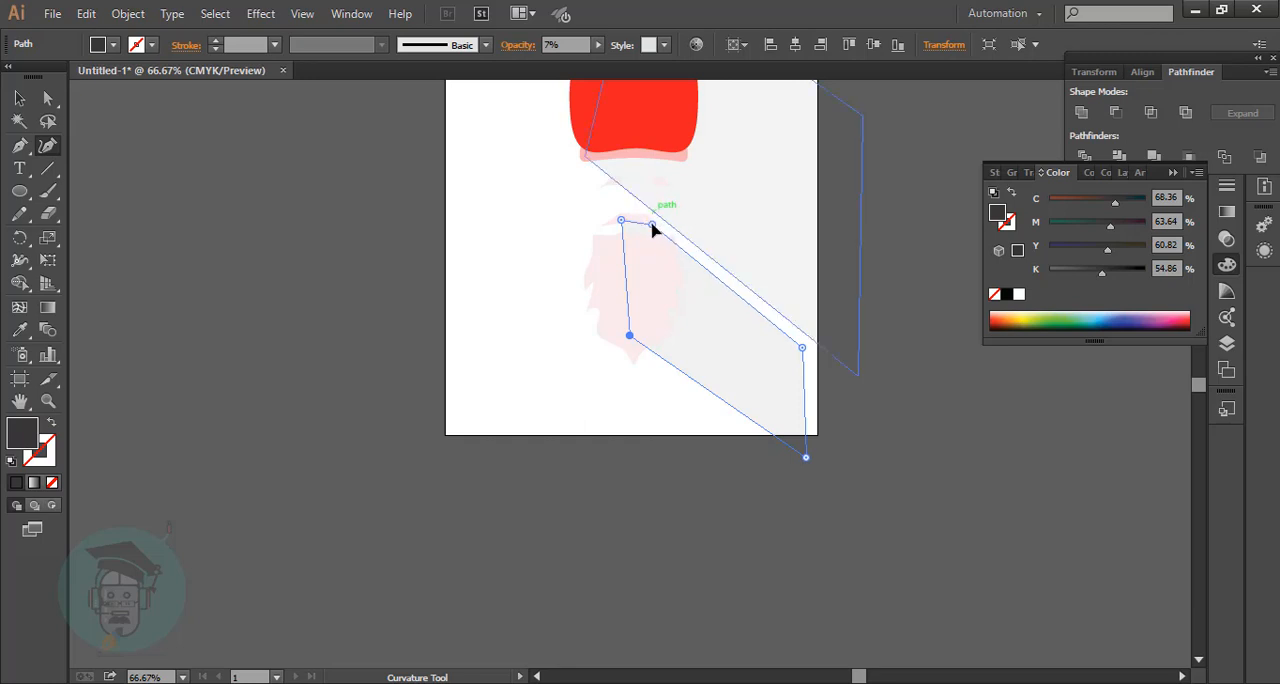
click(641, 221)
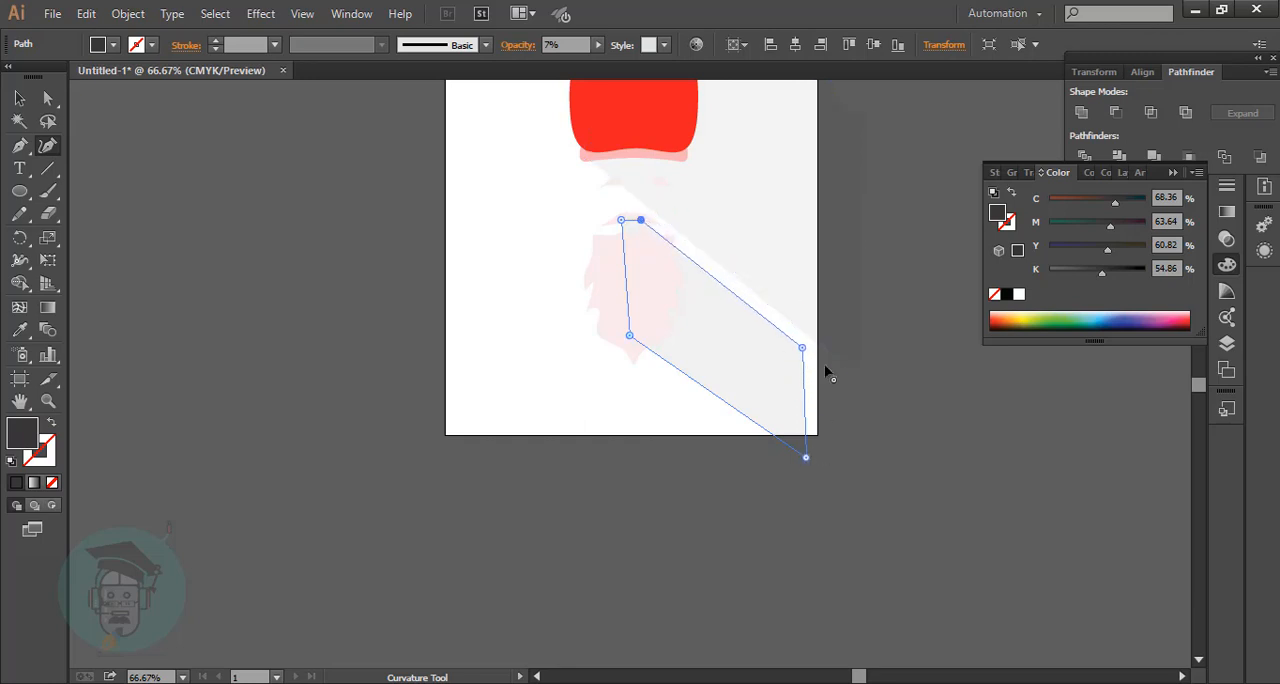
Extend the beard shadow's two outer corners beyond the artboard's right edge and deselect it.
drag(802, 347, 851, 378)
drag(806, 457, 850, 464)
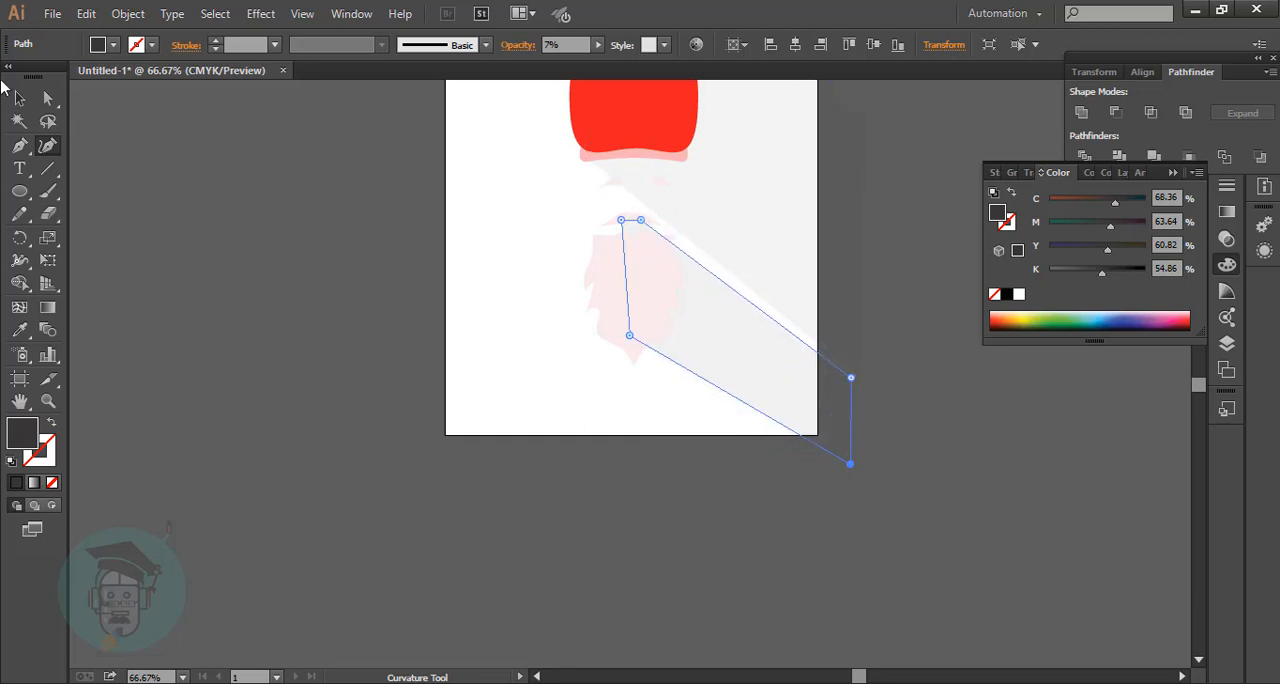
click(19, 97)
click(238, 226)
scroll(243, 220, up, 3)
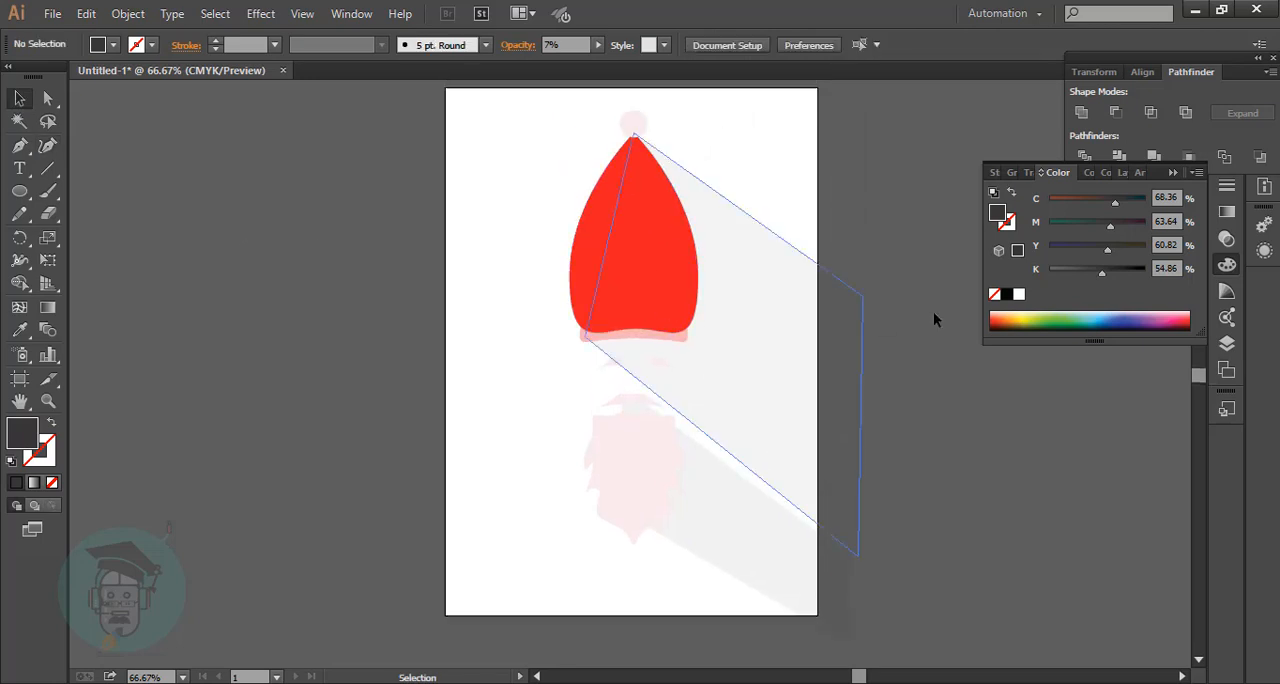
Delete the beard's long shadow shape.
click(845, 331)
drag(845, 331, 713, 553)
key(Delete)
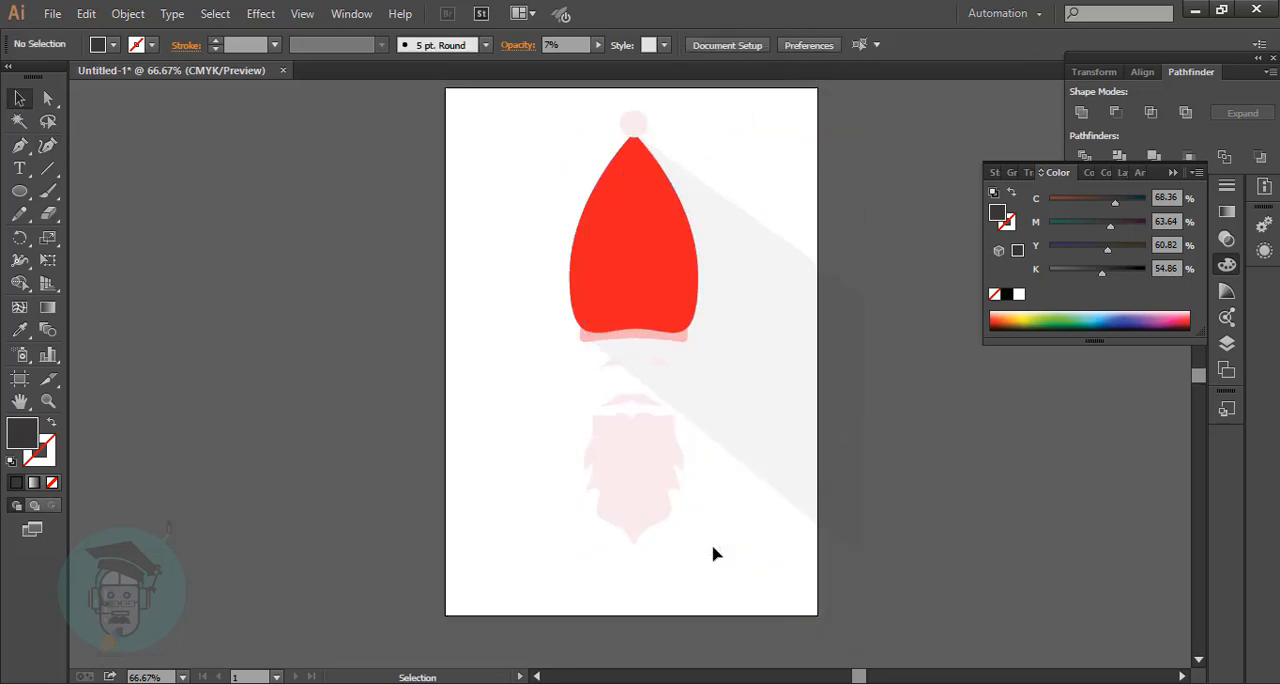
Move the upper outer corner of the hat's shadow slightly further outward with the Curvature tool.
click(804, 312)
click(47, 146)
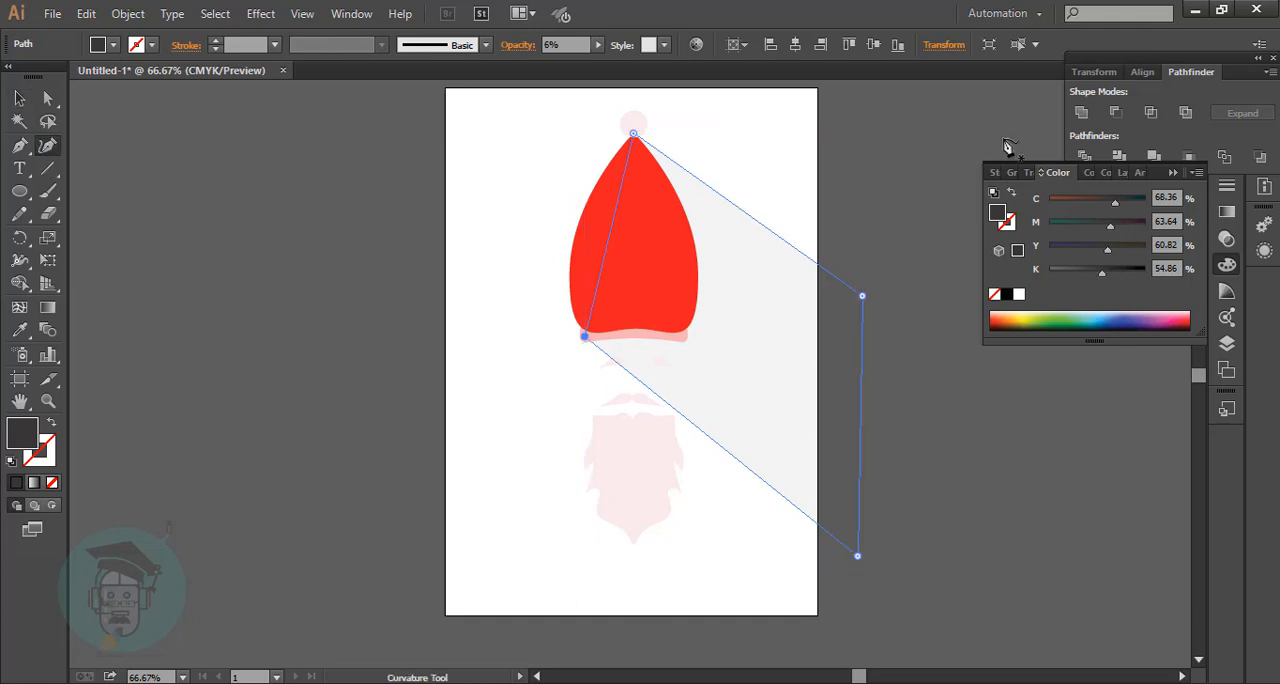
drag(863, 296, 869, 295)
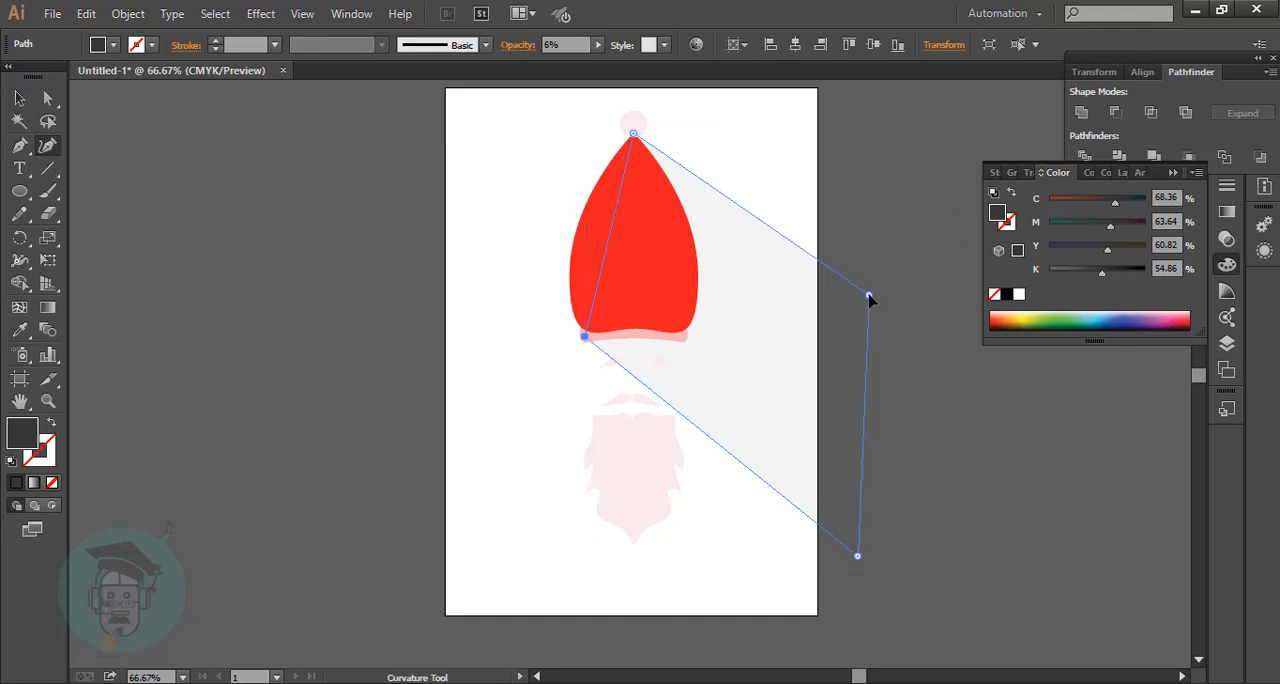
Fill the hat's shadow with a linear white-to-black gradient, shift its stops and midpoint toward the light end, and deselect it.
click(33, 484)
drag(1172, 317, 1169, 317)
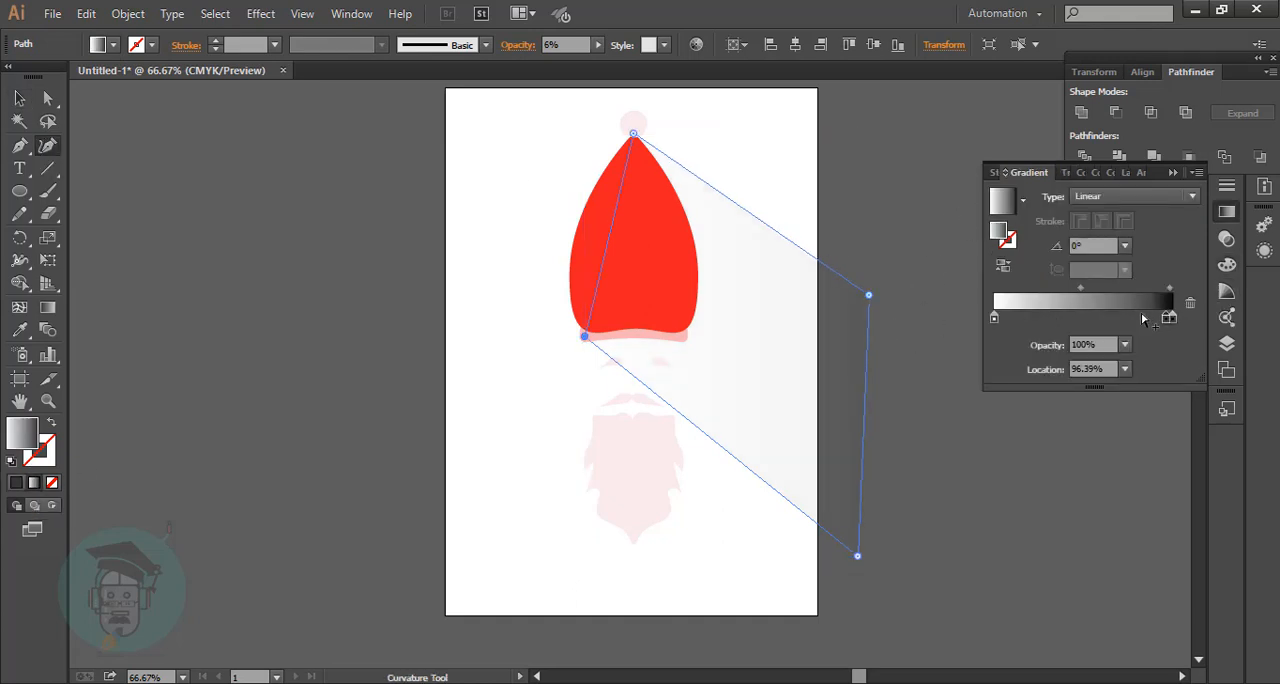
key(g)
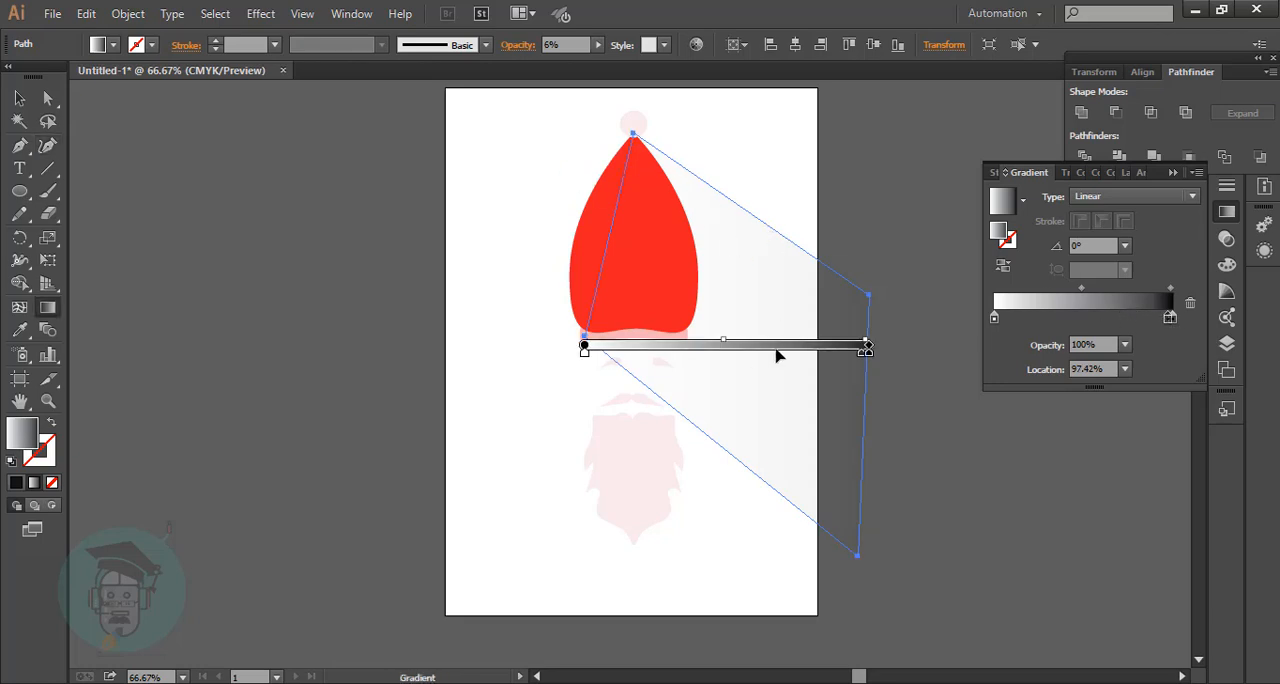
mouse_move(848, 352)
mouse_down()
mouse_move(660, 354)
mouse_move(855, 348)
mouse_up()
mouse_move(586, 353)
mouse_down()
mouse_move(634, 357)
mouse_move(601, 354)
mouse_up()
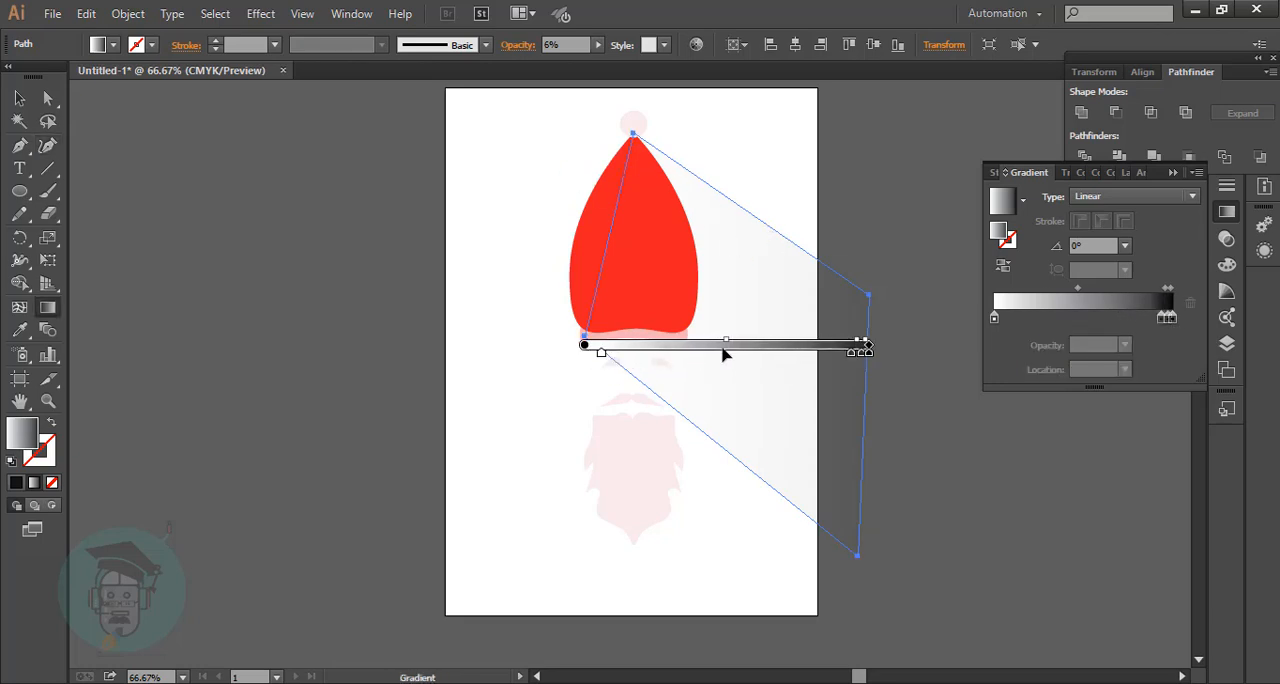
drag(726, 342, 666, 348)
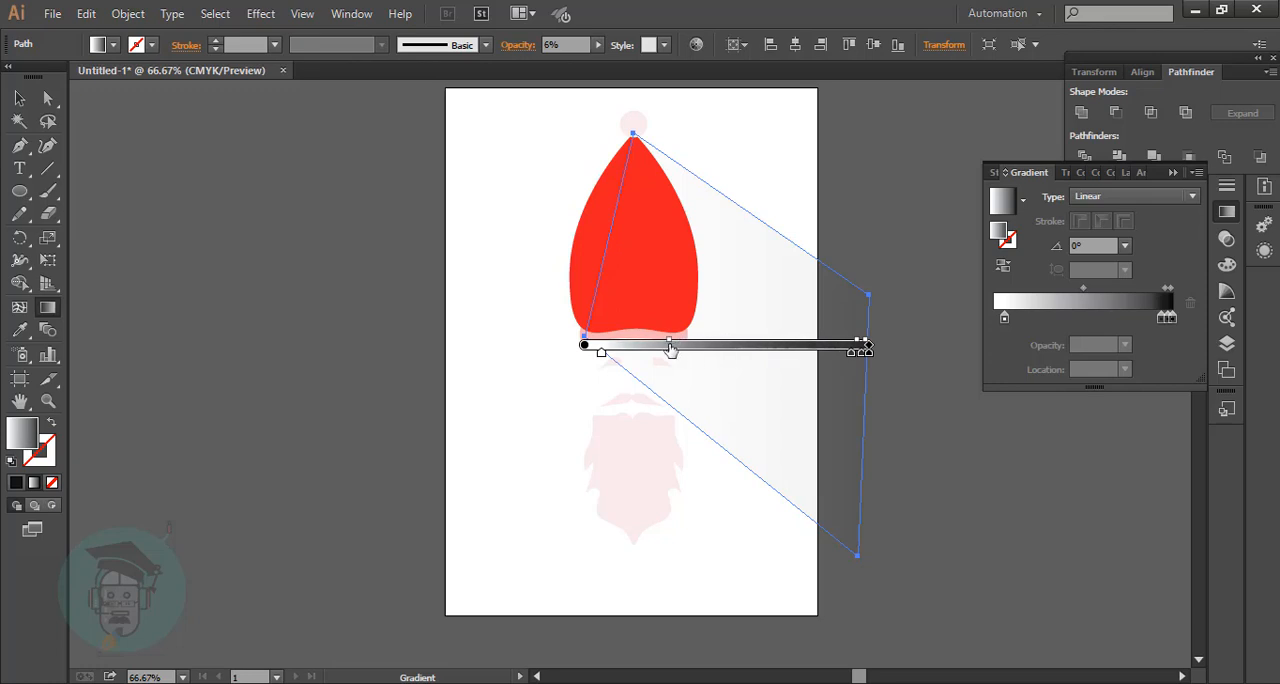
click(19, 97)
click(235, 132)
click(777, 298)
click(903, 294)
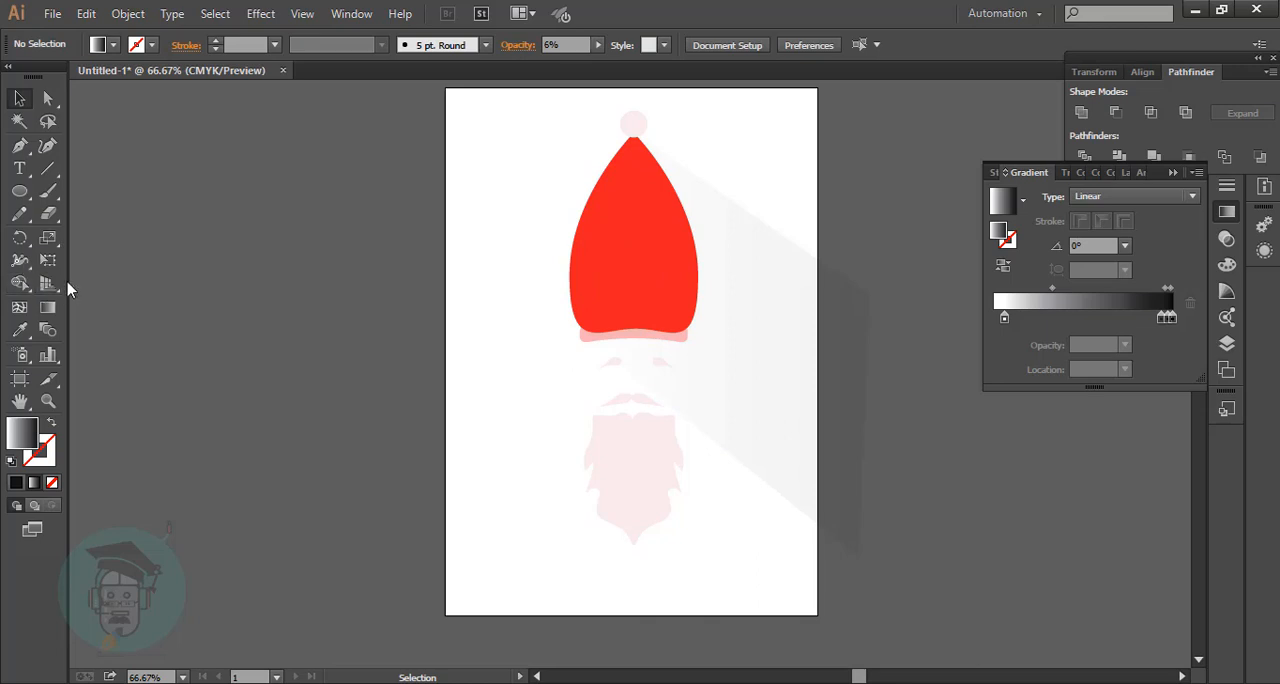
Erase the part of the hat's shadow that extends beyond the artboard's right edge with the Eraser tool.
click(47, 213)
mouse_move(833, 224)
mouse_down()
mouse_move(855, 490)
mouse_move(873, 438)
mouse_up()
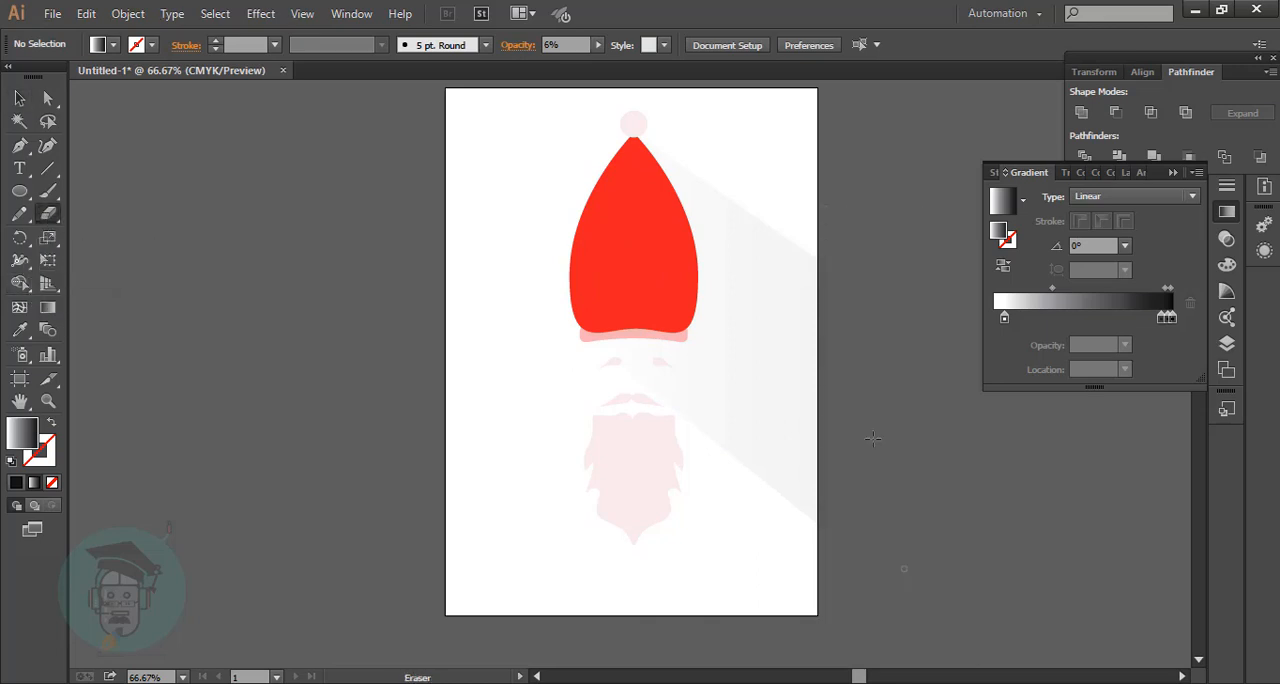
mouse_move(821, 215)
mouse_down()
mouse_move(840, 484)
mouse_move(915, 540)
mouse_up()
drag(810, 206, 893, 640)
click(19, 98)
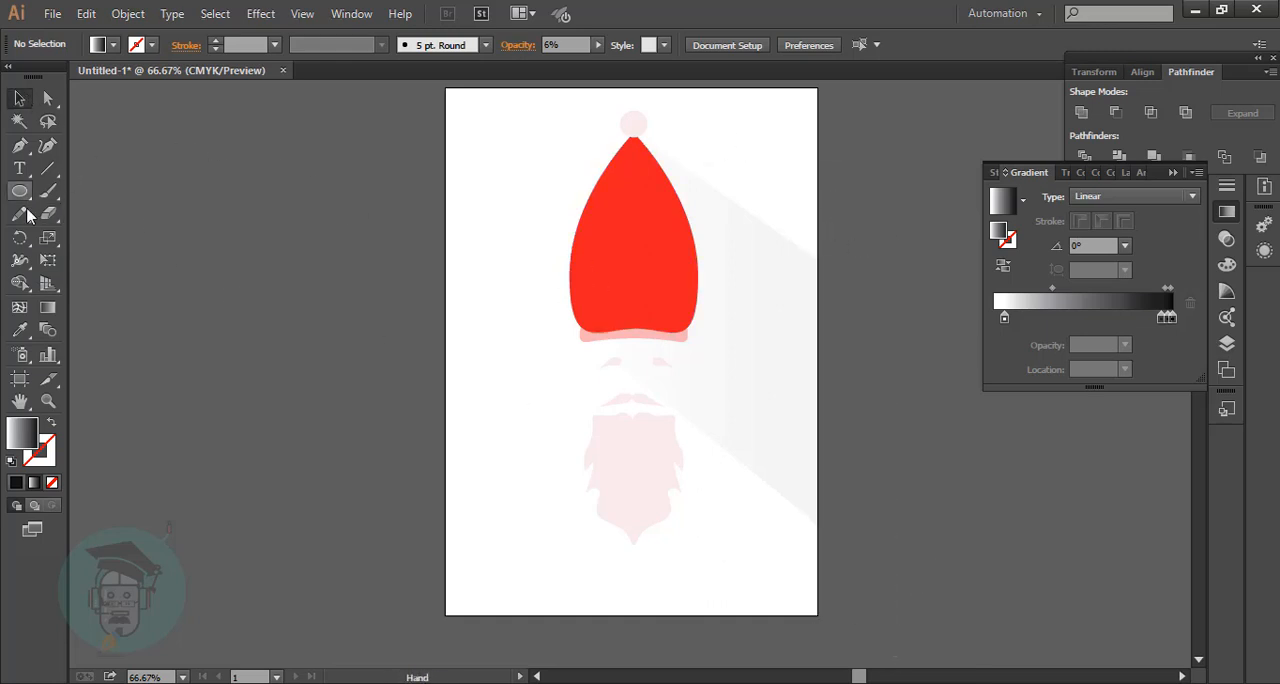
key(shift+e)
mouse_move(821, 234)
mouse_down()
mouse_move(864, 415)
mouse_move(920, 540)
mouse_up()
key(ctrl+plus)
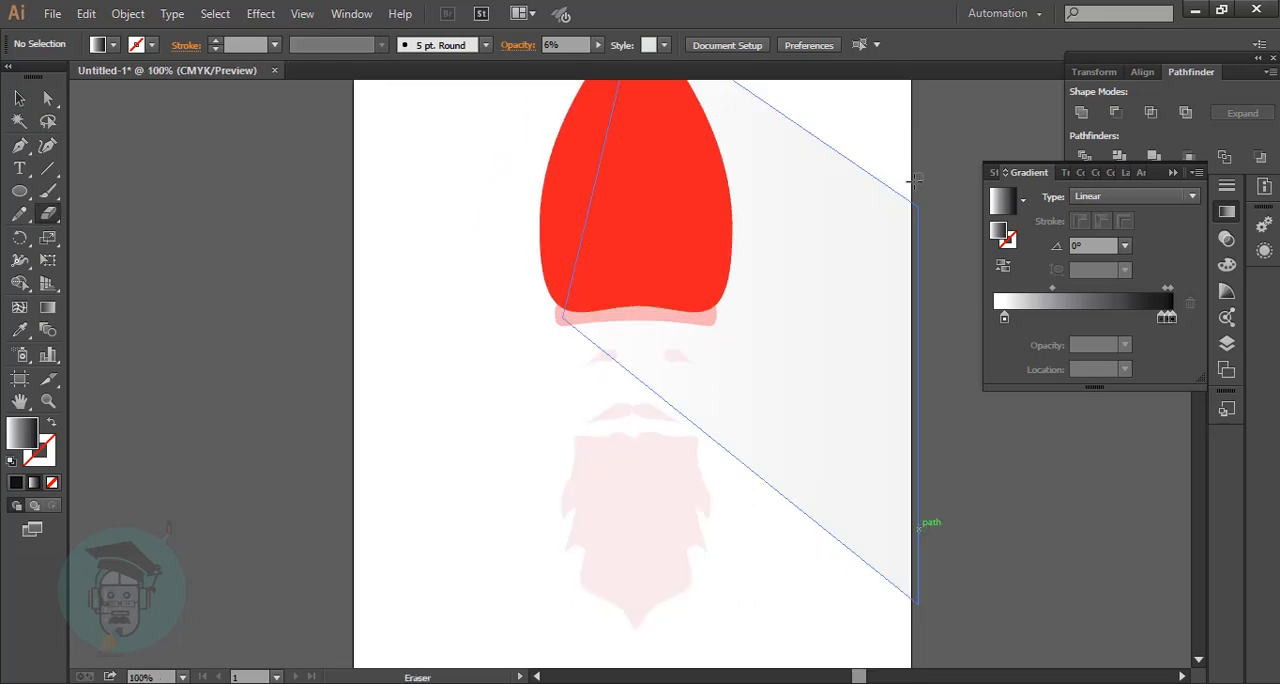
mouse_move(914, 180)
mouse_down()
mouse_move(980, 607)
mouse_move(1004, 572)
mouse_up()
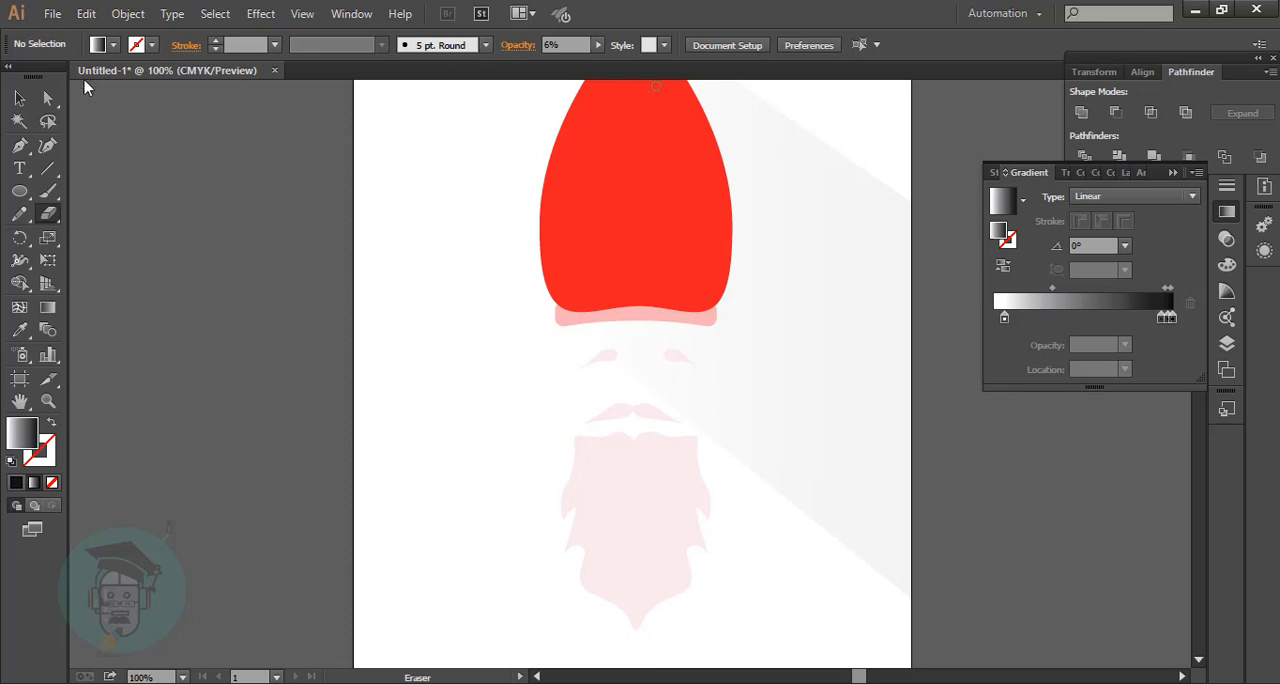
key(v)
Draw a narrow upright rectangle on the empty canvas left of the artboard and fill it with yellow DFEF11.
key(ctrl+minus)
key(ctrl+minus)
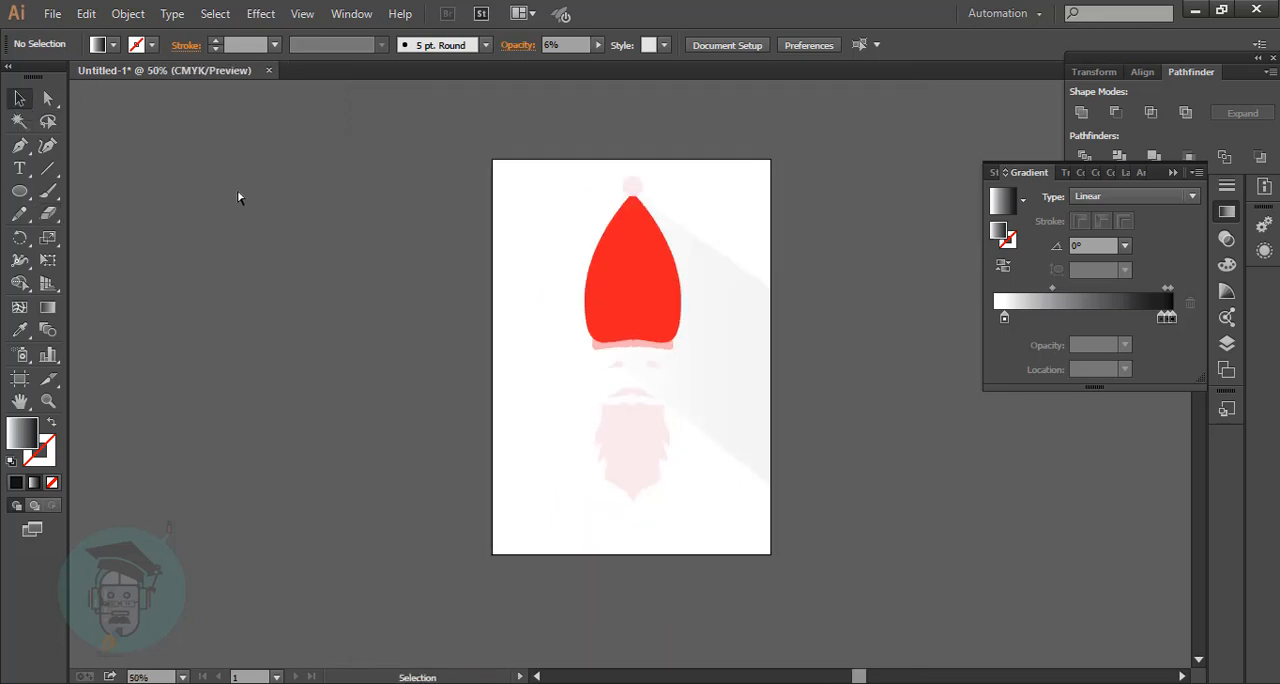
drag(19, 191, 110, 190)
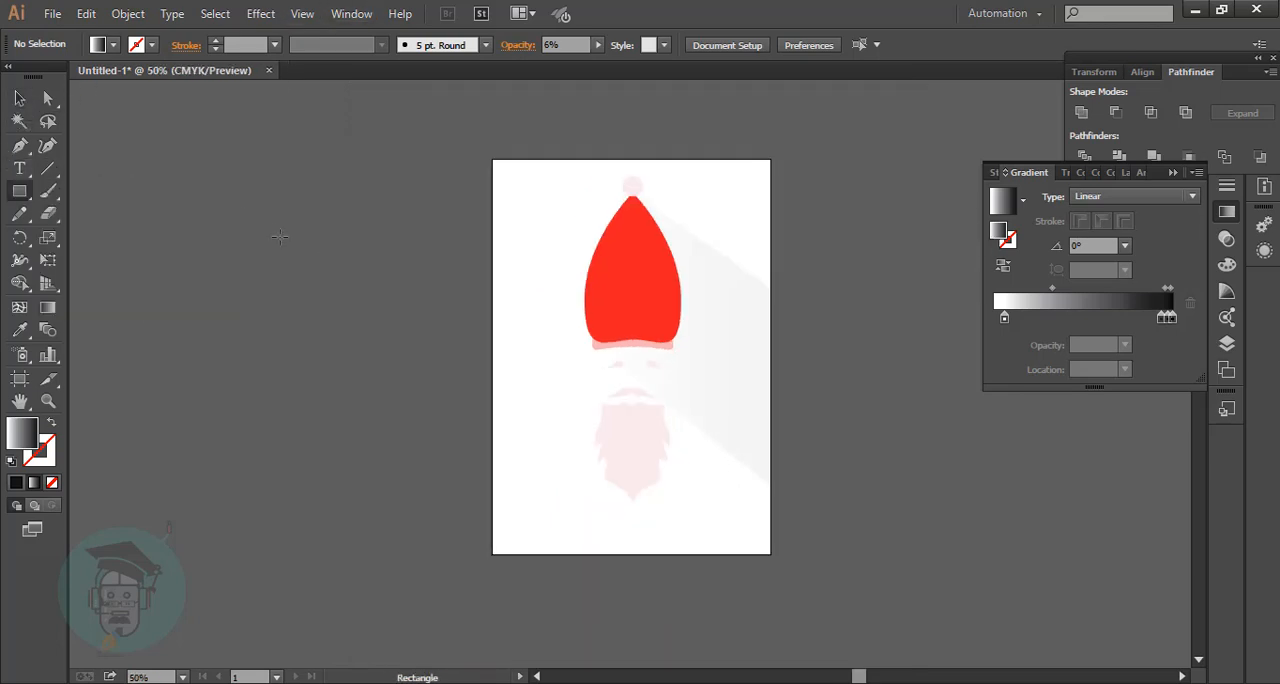
drag(242, 213, 256, 330)
double_click(22, 432)
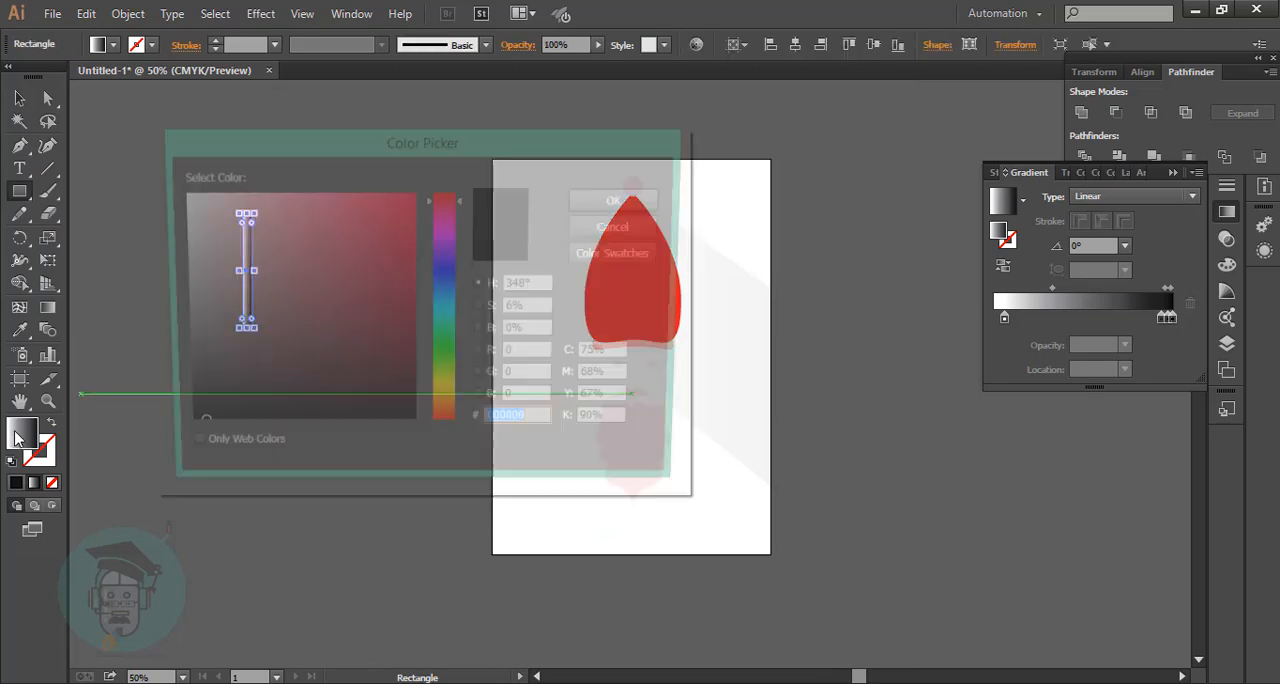
click(445, 388)
click(394, 211)
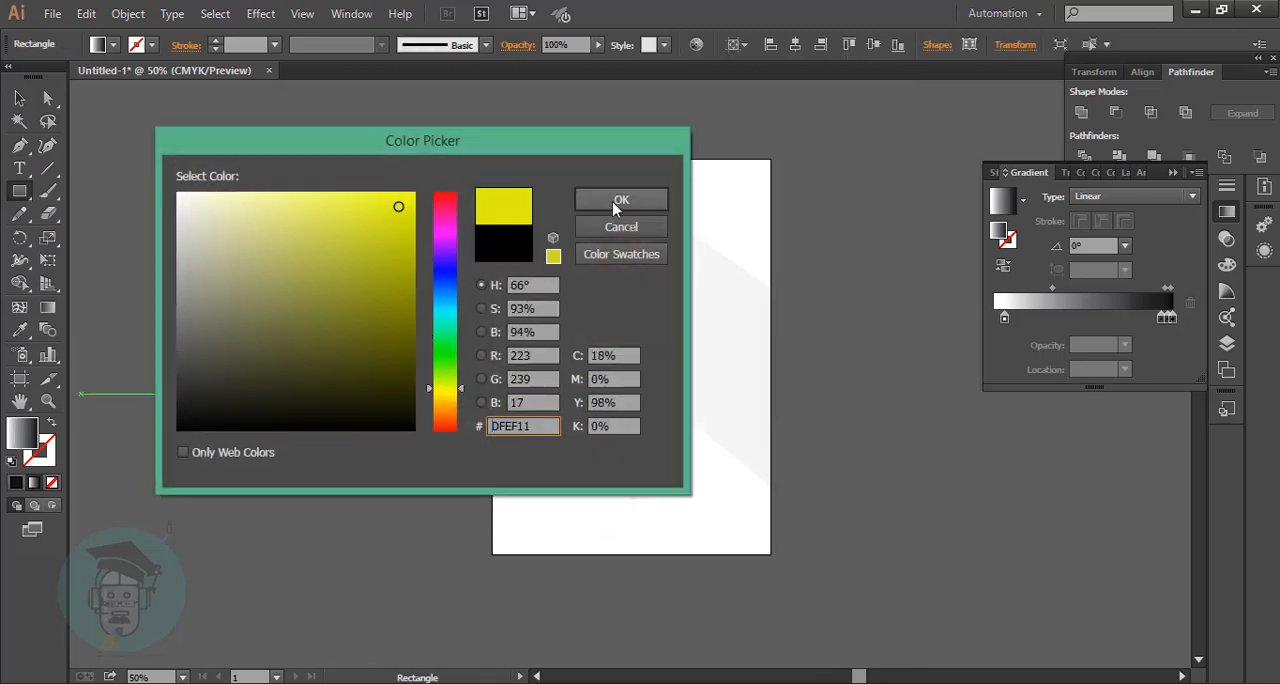
click(612, 201)
key(v)
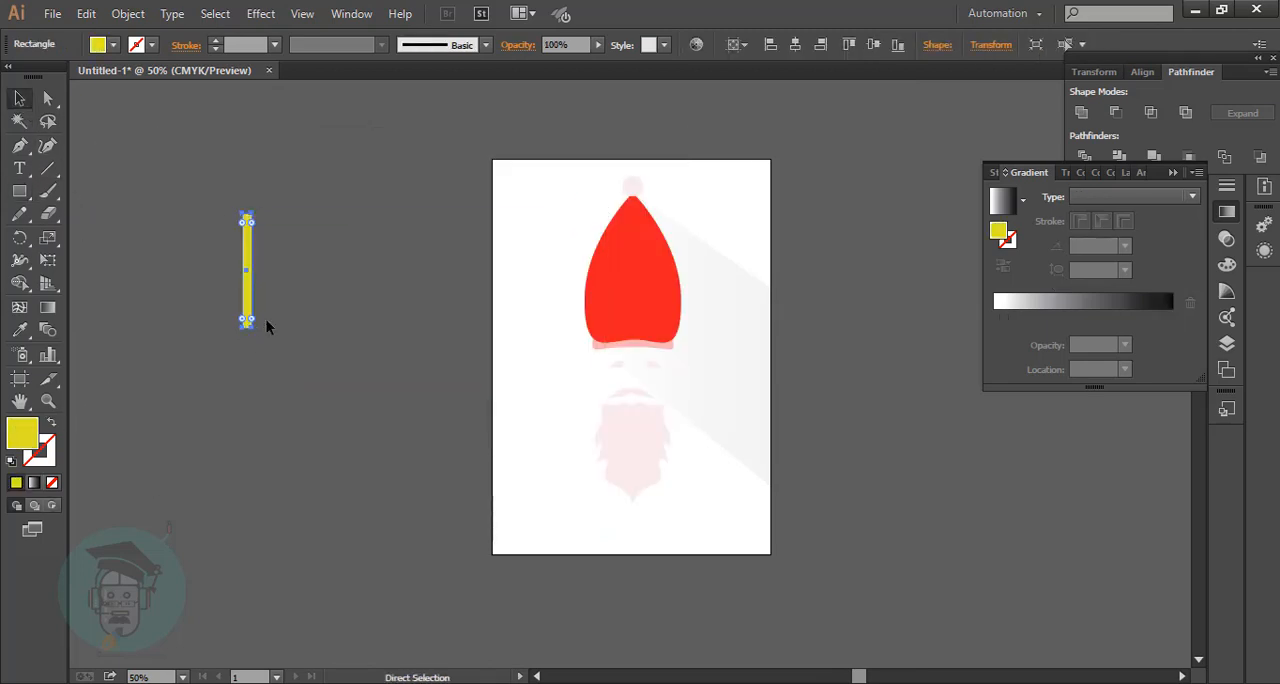
Shorten the yellow bar slightly from its lower end.
key(ctrl+1)
drag(858, 677, 837, 679)
scroll(391, 403, up, 2)
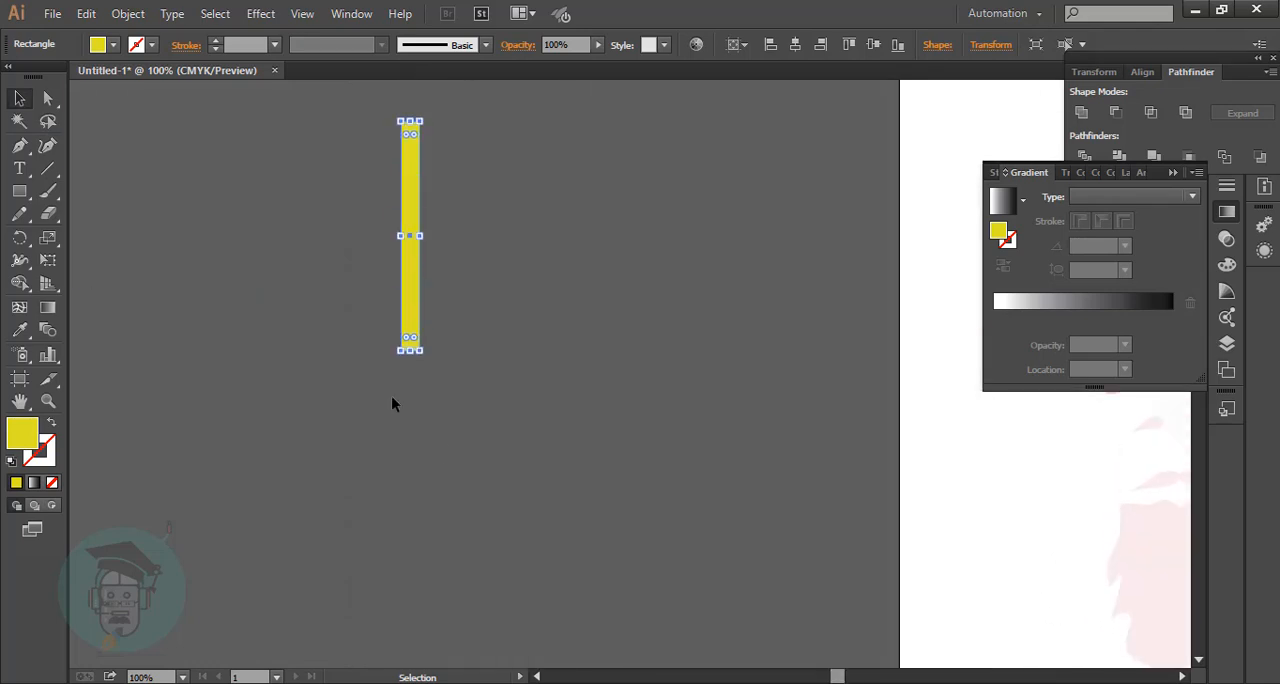
drag(413, 351, 410, 322)
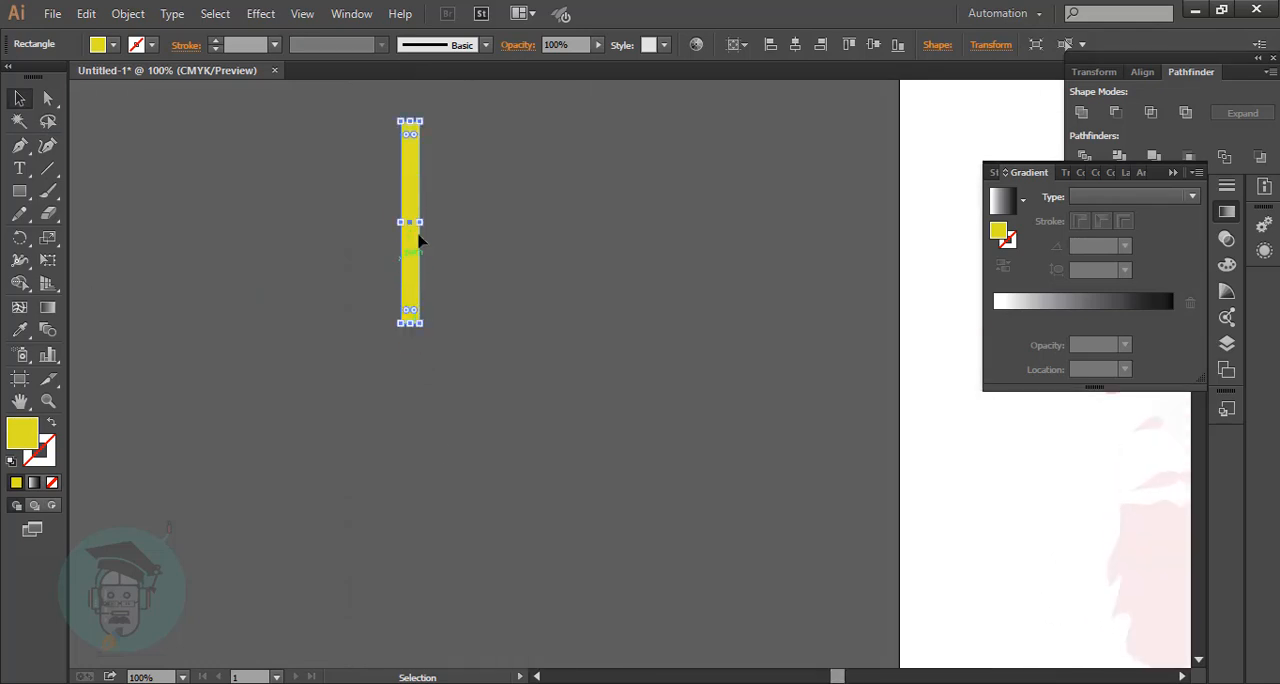
Widen the yellow bar, duplicate it, and lay a shortened horizontal copy across its upper part as the crossbar.
drag(420, 221, 549, 246)
click(438, 218)
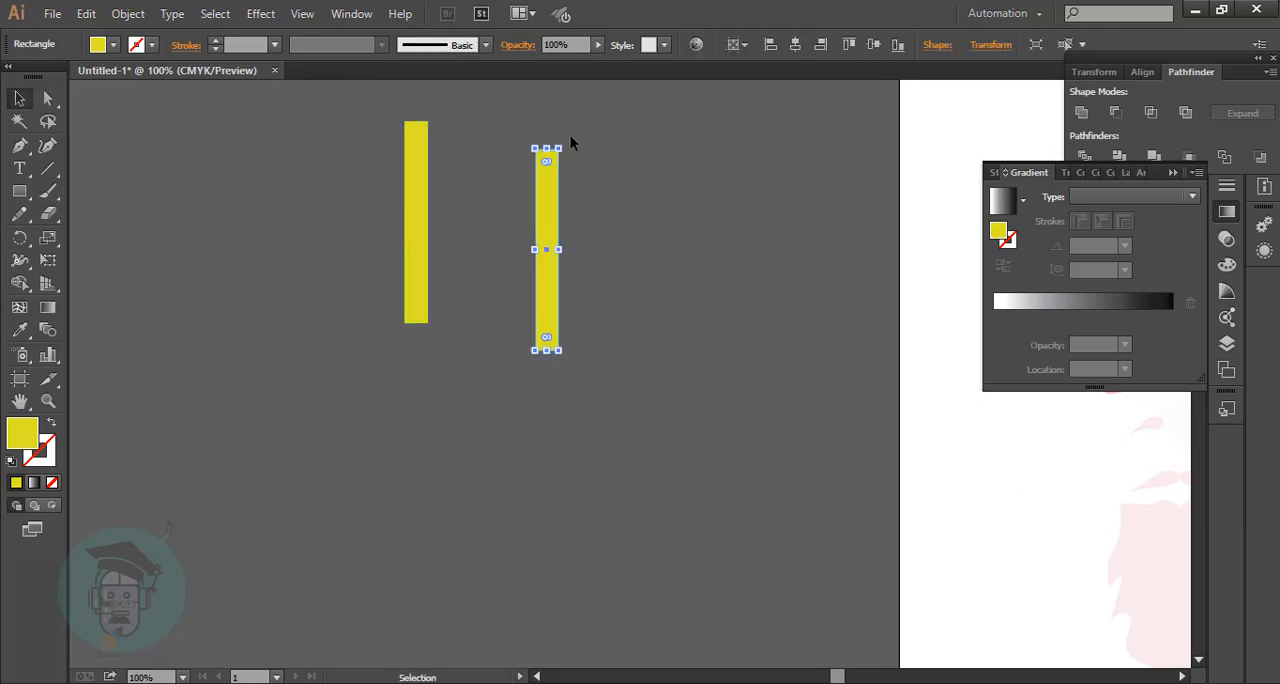
drag(630, 207, 433, 174)
click(531, 213)
Unite the two yellow bars into a single cross shape and deselect it.
drag(343, 114, 568, 431)
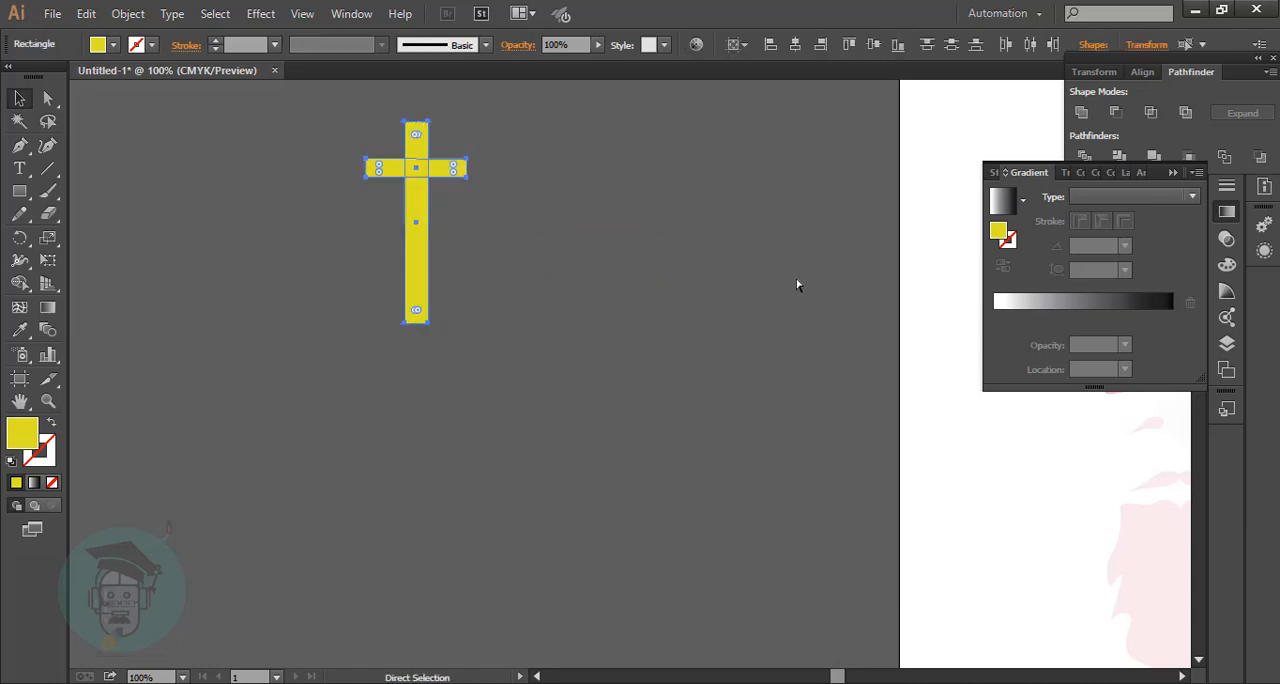
click(1081, 112)
click(544, 322)
key(ctrl+minus)
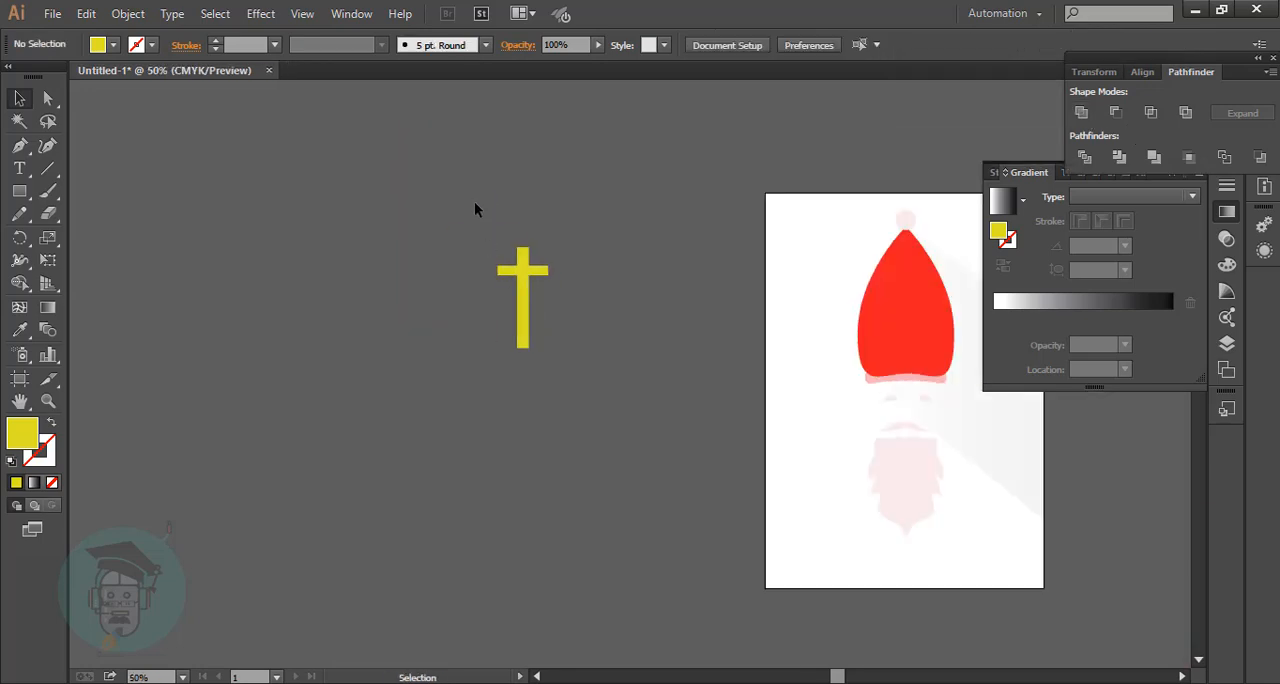
Move the yellow cross onto the centre of the red hat and deselect it.
click(525, 278)
drag(525, 278, 907, 296)
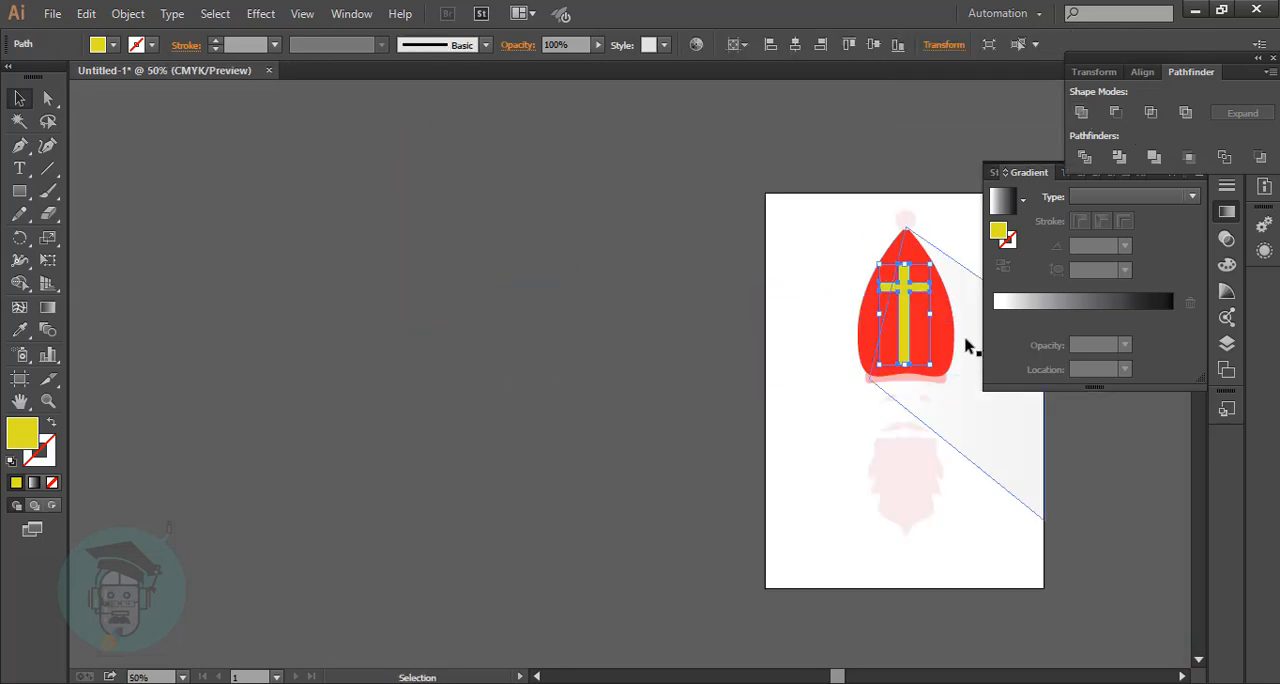
click(834, 263)
Delete the hat's long shadow shape.
click(957, 676)
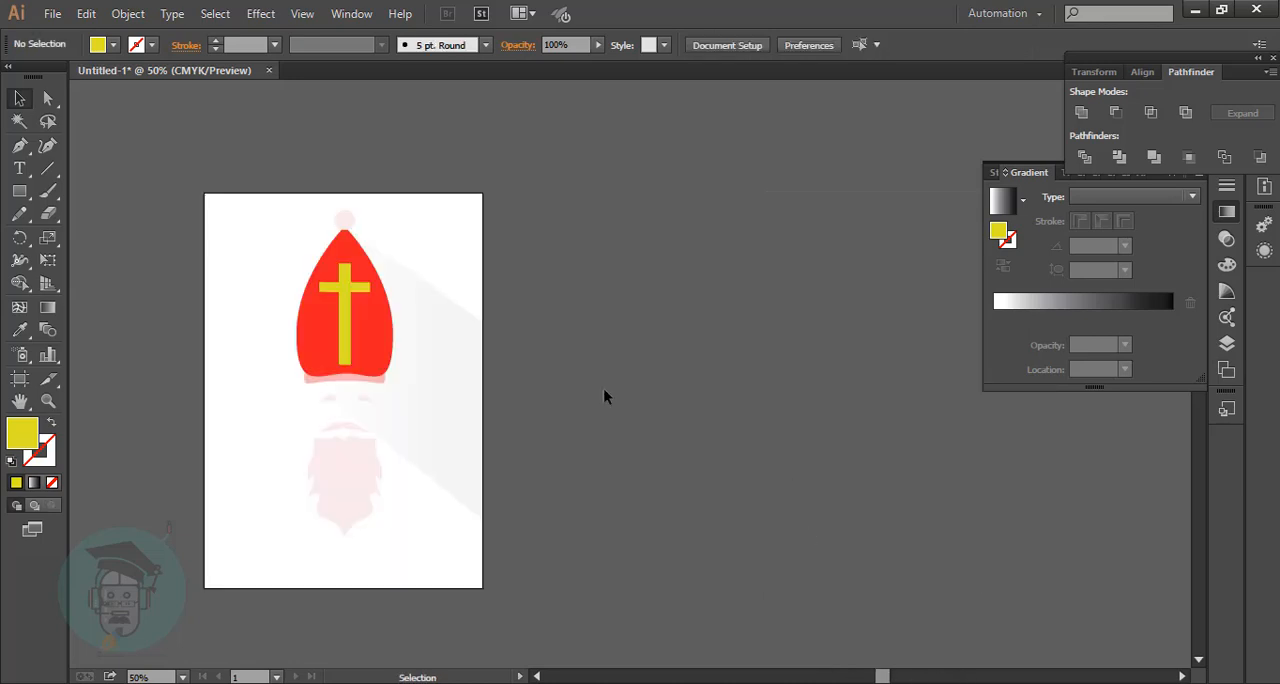
click(475, 452)
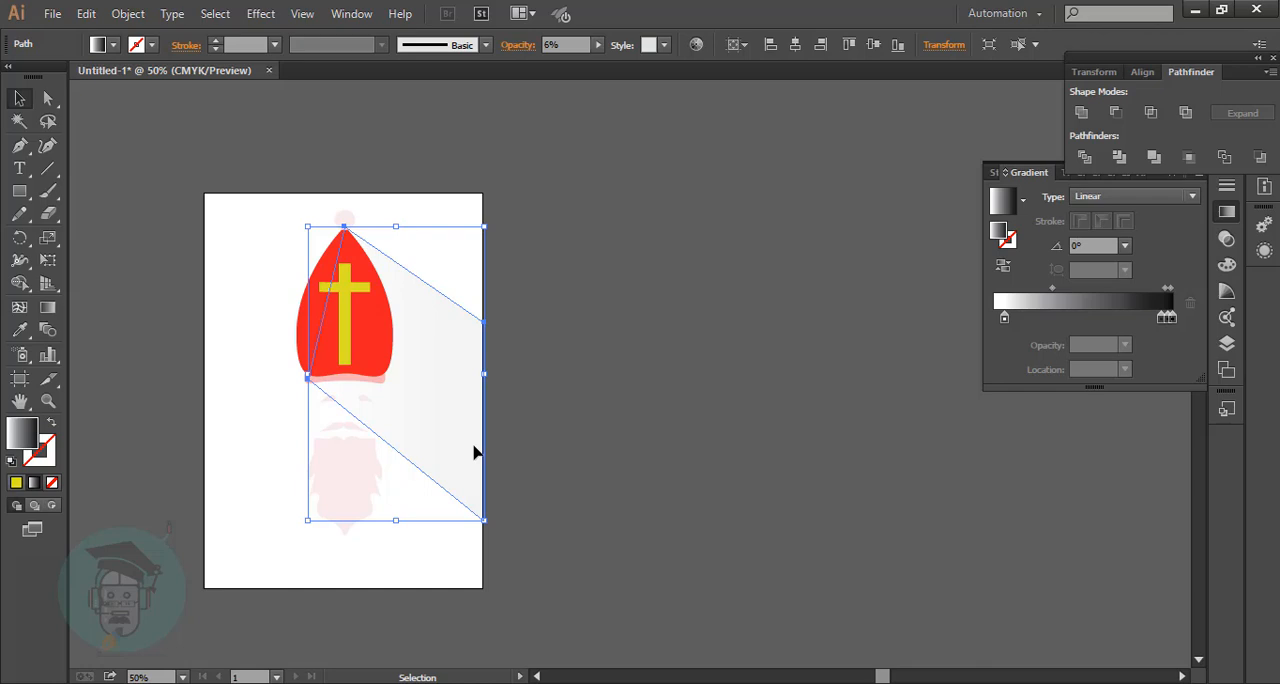
key(Delete)
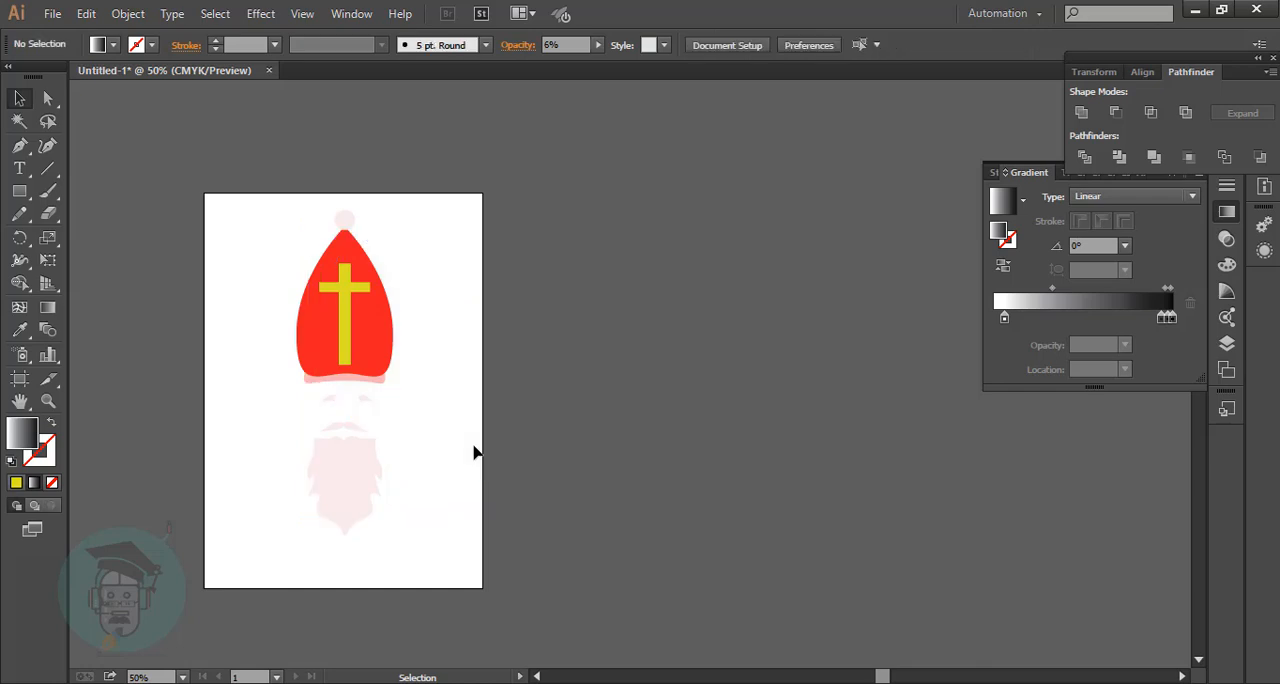
Group the whole character and place a duplicate of it on the empty canvas right of the artboard.
drag(279, 207, 492, 632)
key(ctrl+g)
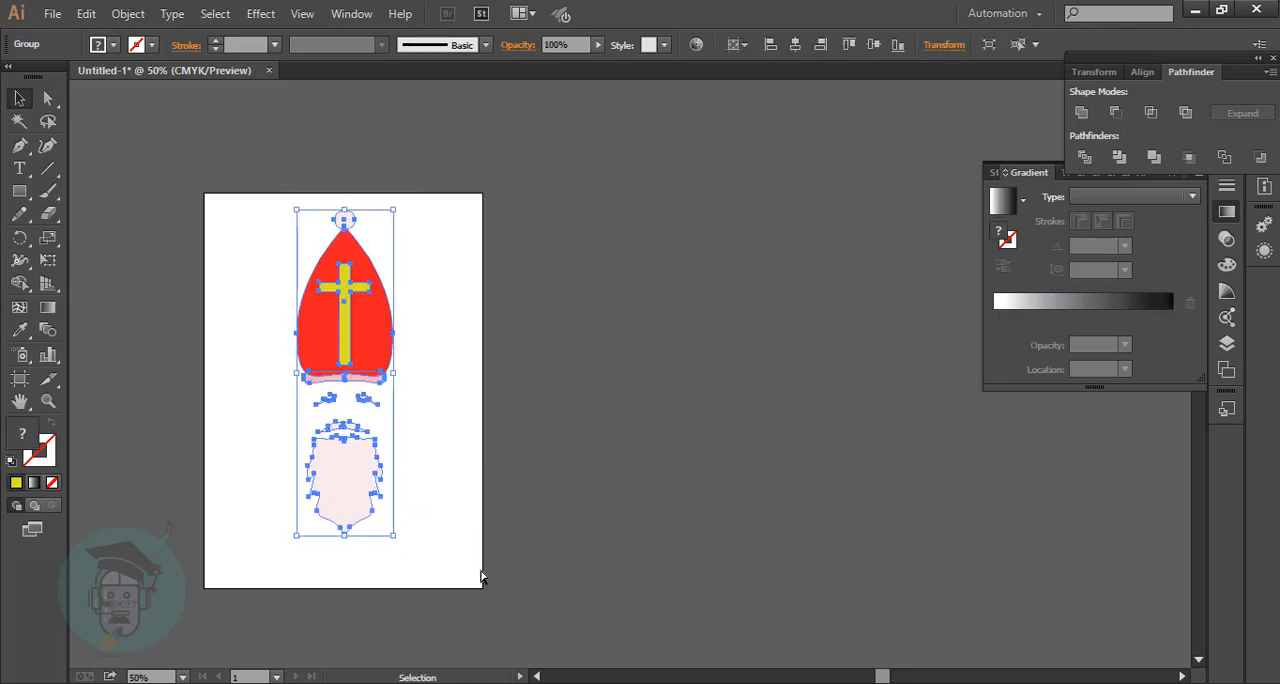
drag(379, 373, 775, 383)
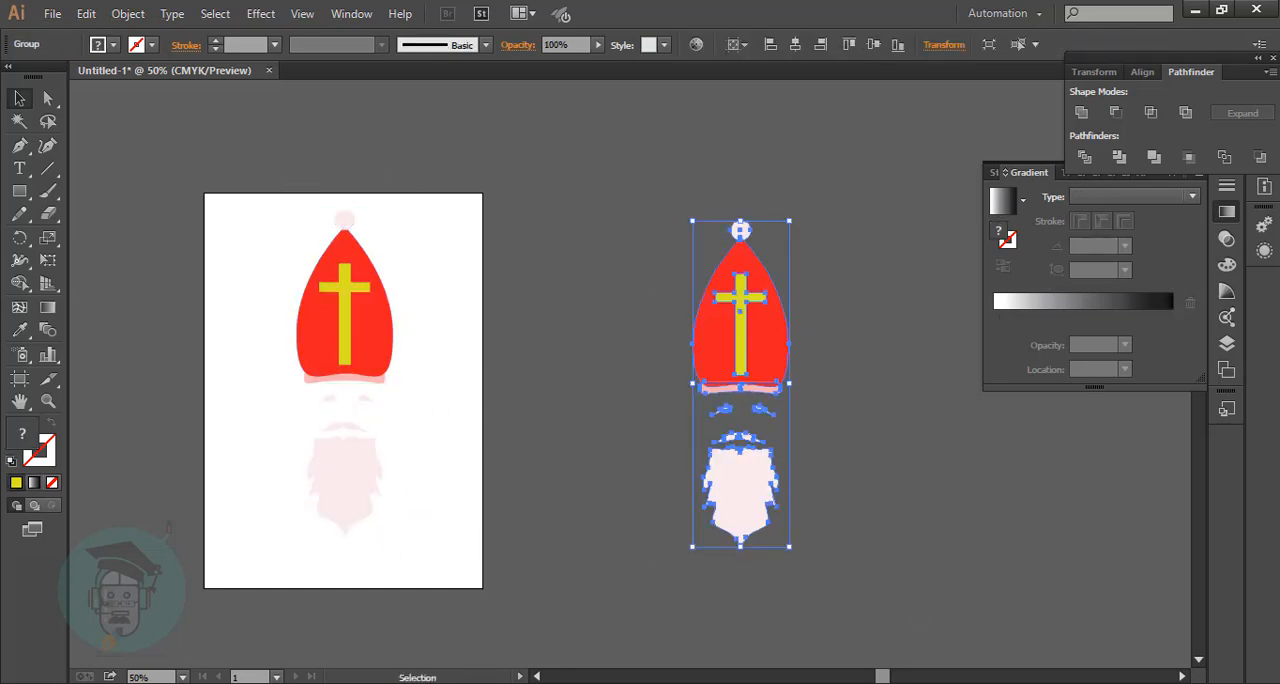
Unite the duplicate character into a one-colour silhouette and fill it with near-black.
click(1088, 117)
click(663, 284)
key(ctrl+z)
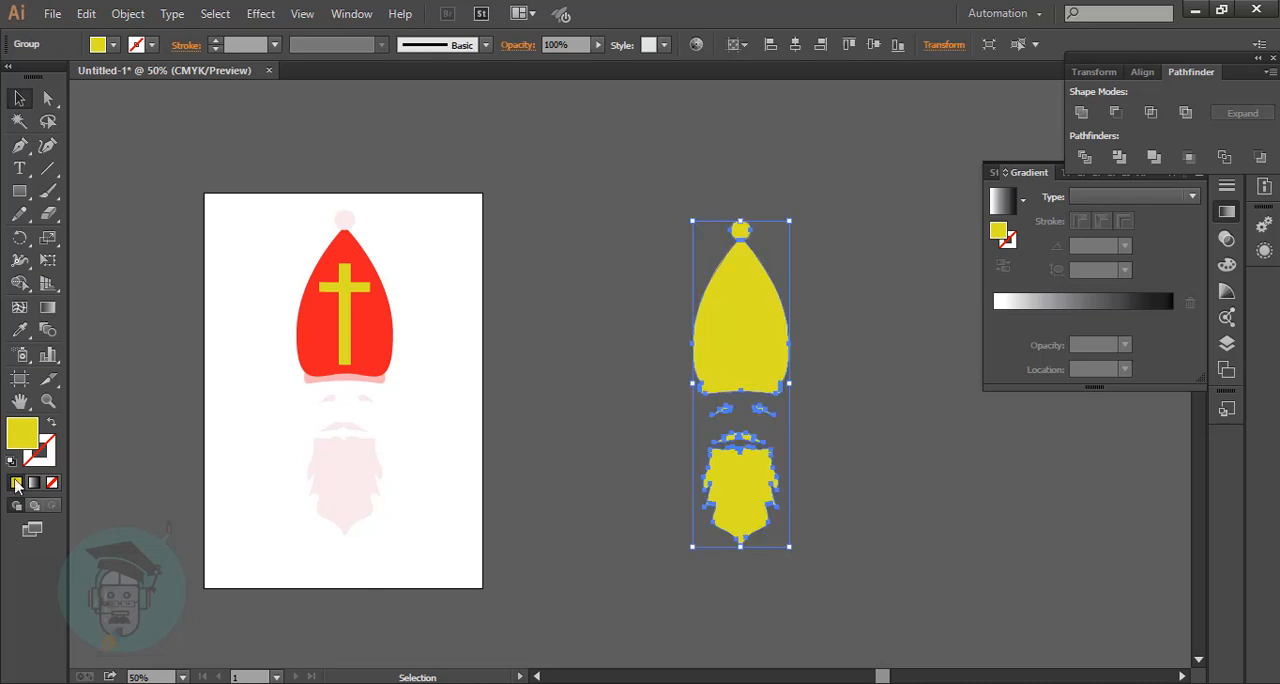
double_click(20, 442)
click(197, 391)
click(615, 203)
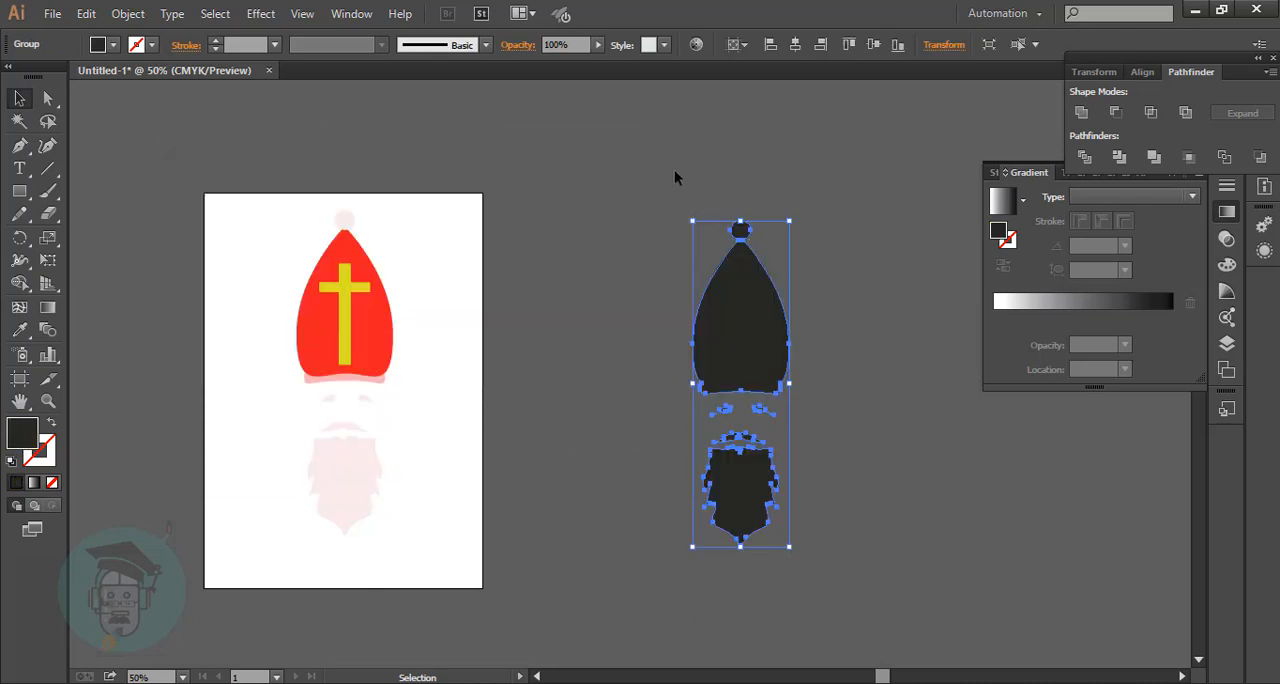
Move the dark silhouette over the original character on the artboard and send it to the back.
drag(671, 166, 903, 577)
drag(789, 362, 393, 348)
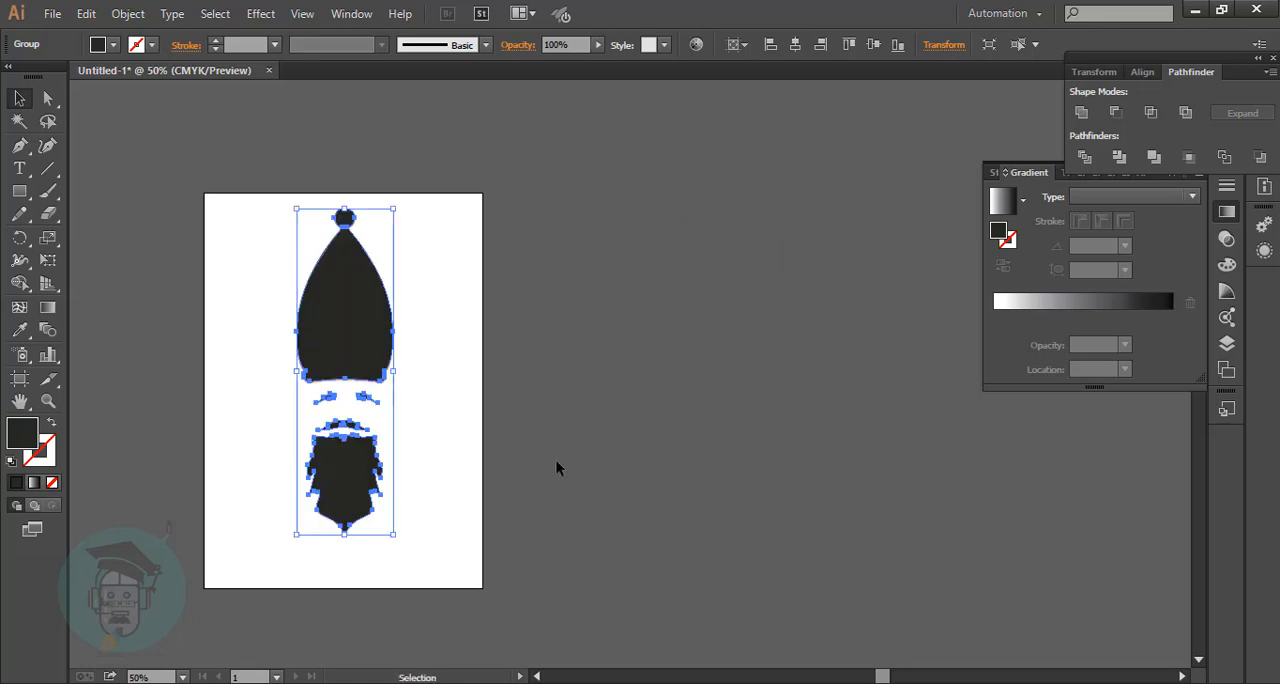
key(ctrl+shift+bracketleft)
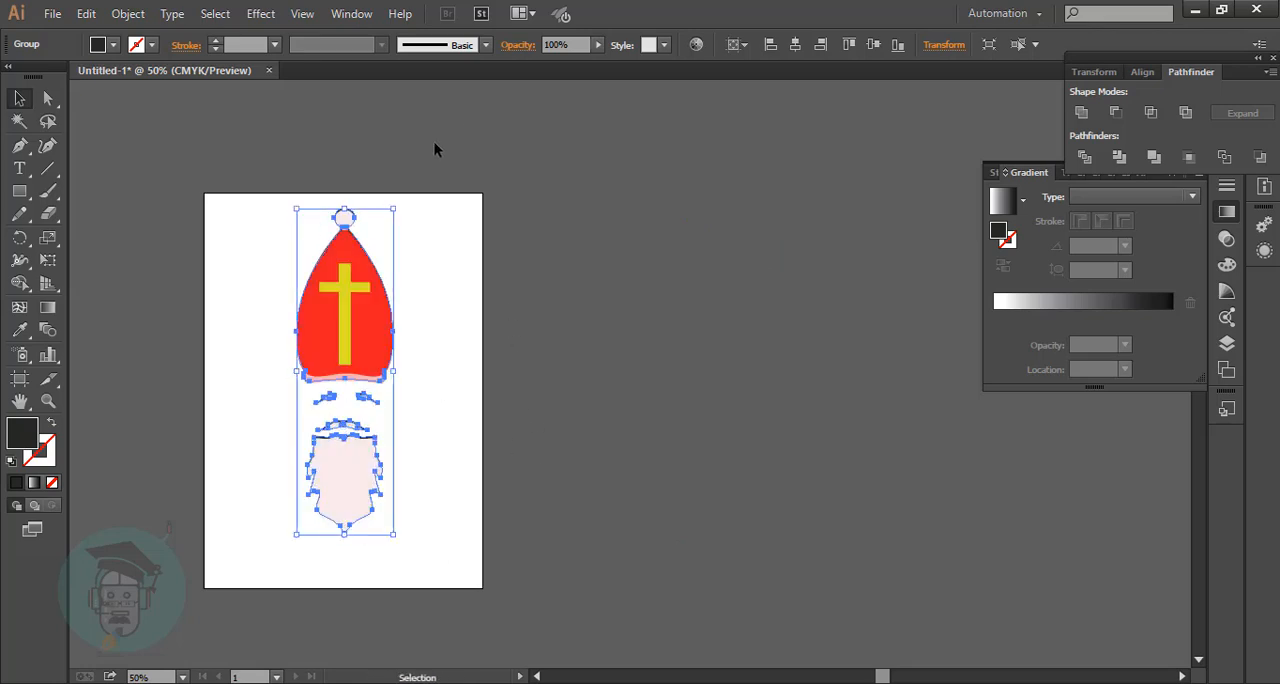
Shift the dark silhouette's upper right outline slightly up and to the right so it shows as a narrow shadow edge.
key(ctrl+1)
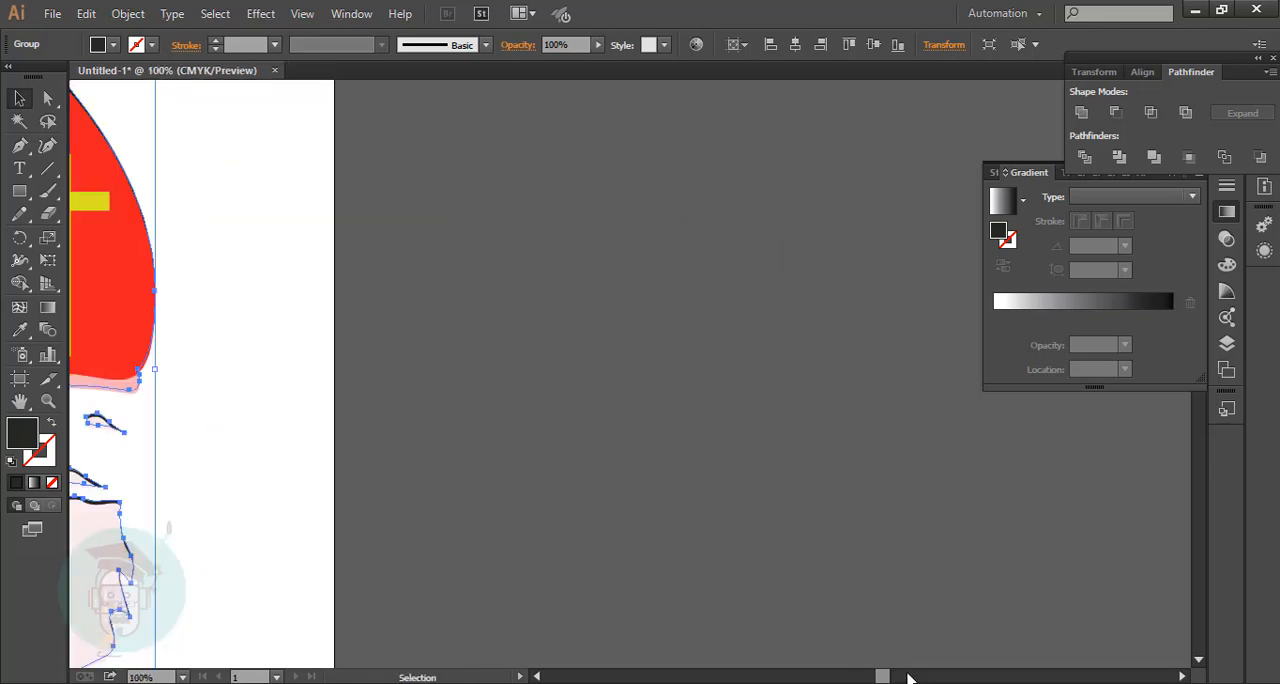
drag(879, 676, 862, 674)
scroll(537, 157, up, 2)
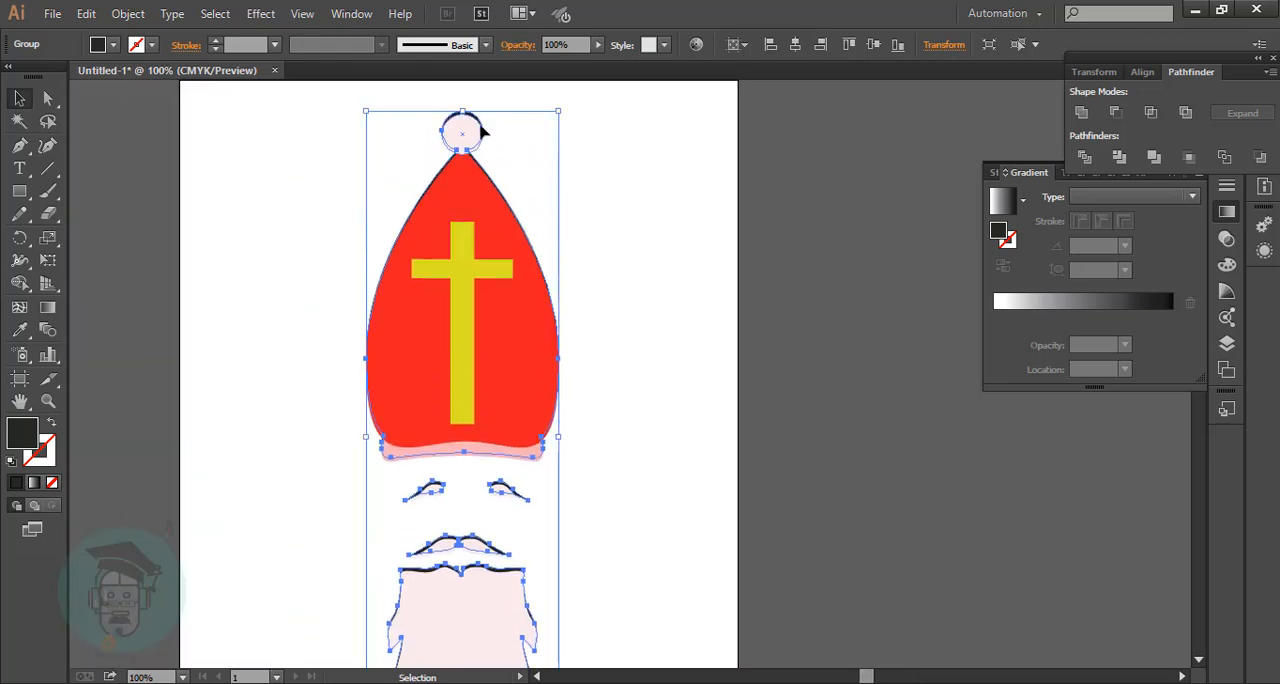
drag(556, 118, 563, 114)
Lower the silhouette's opacity to turn it into a light grey shadow, and deselect it.
scroll(683, 192, down, 2)
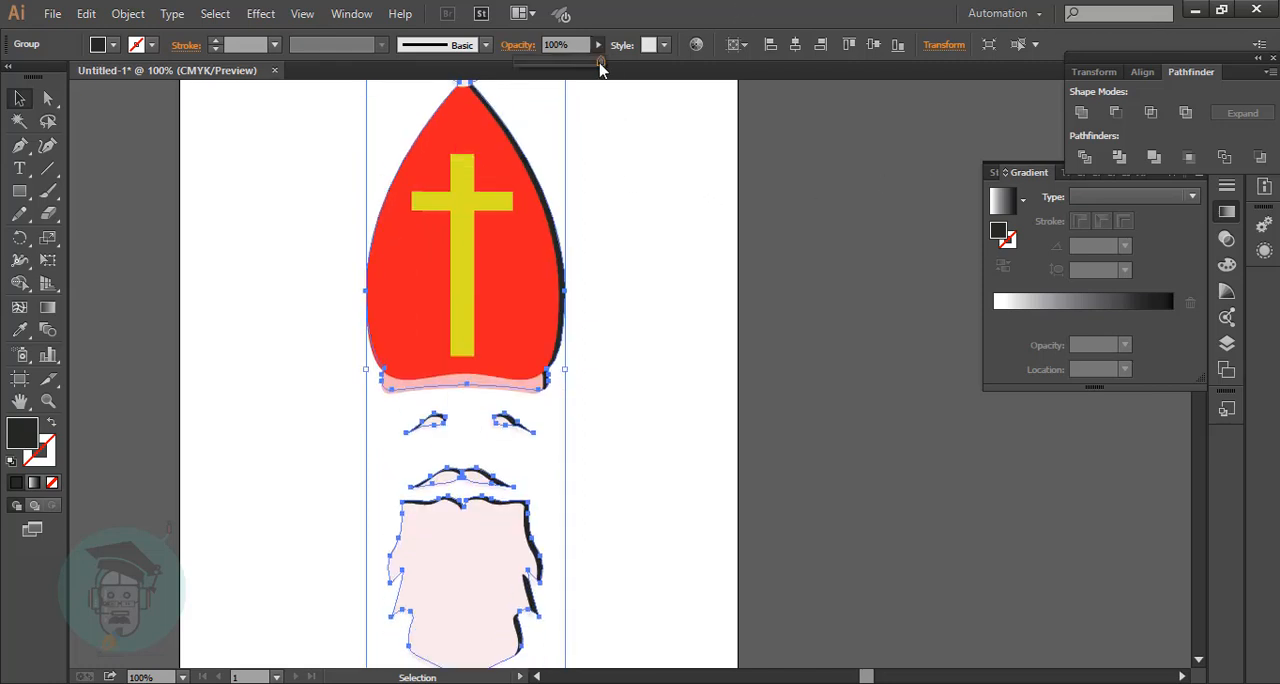
drag(600, 66, 547, 80)
click(780, 252)
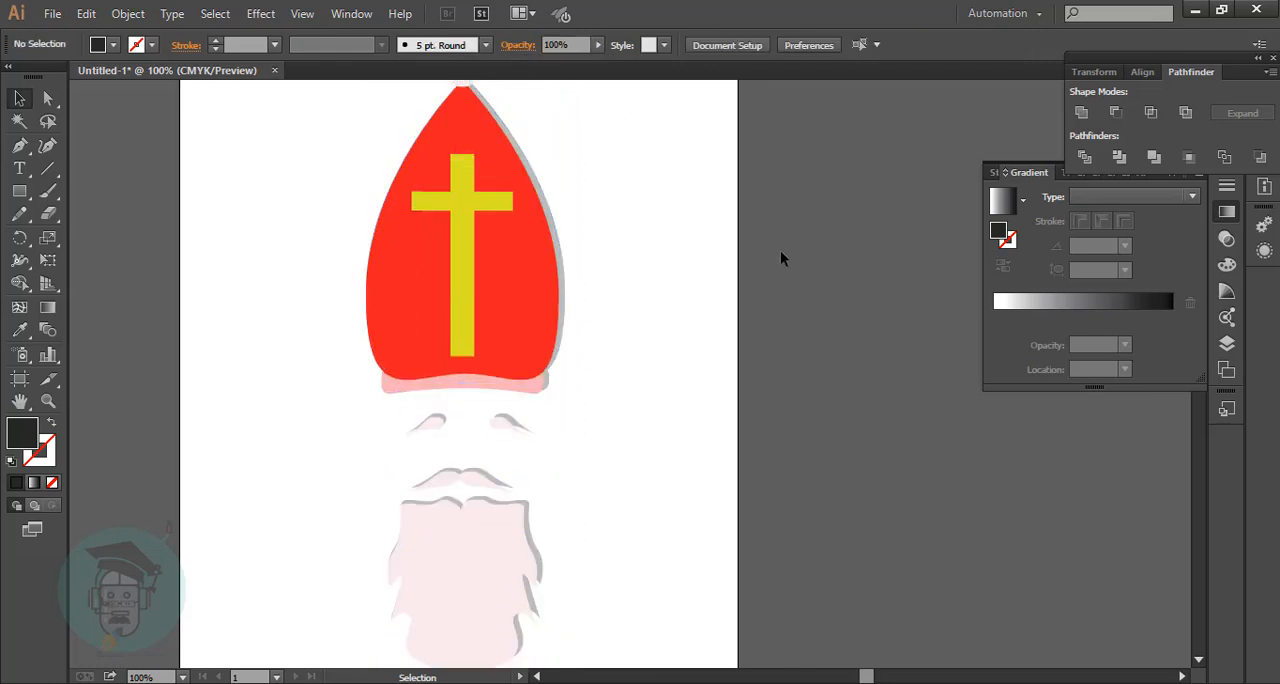
scroll(779, 254, down, 3)
scroll(770, 263, up, 4)
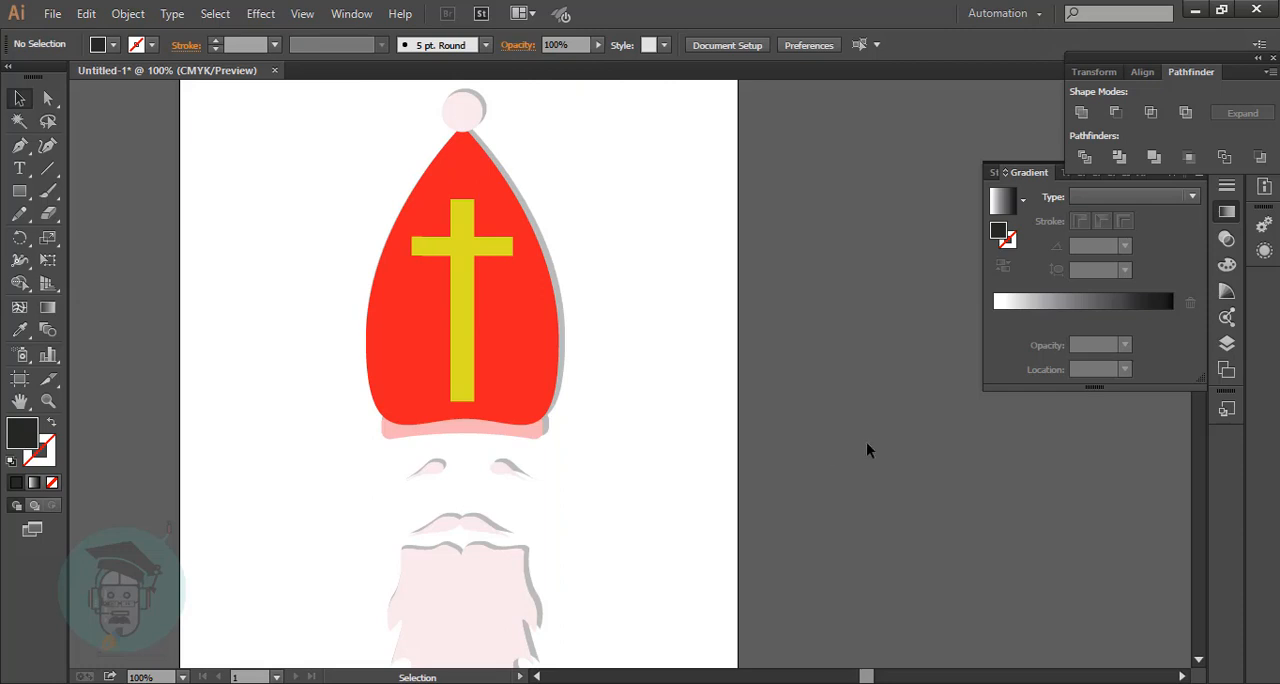
key(ctrl+minus)
key(ctrl+minus)
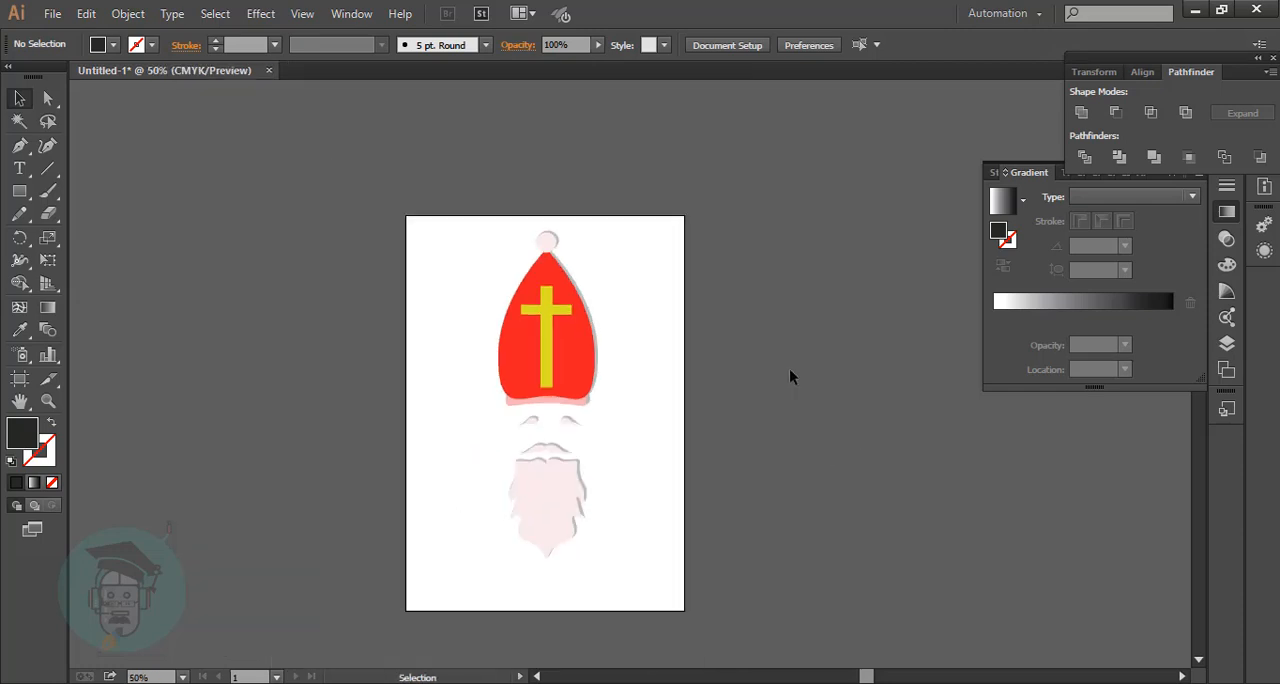